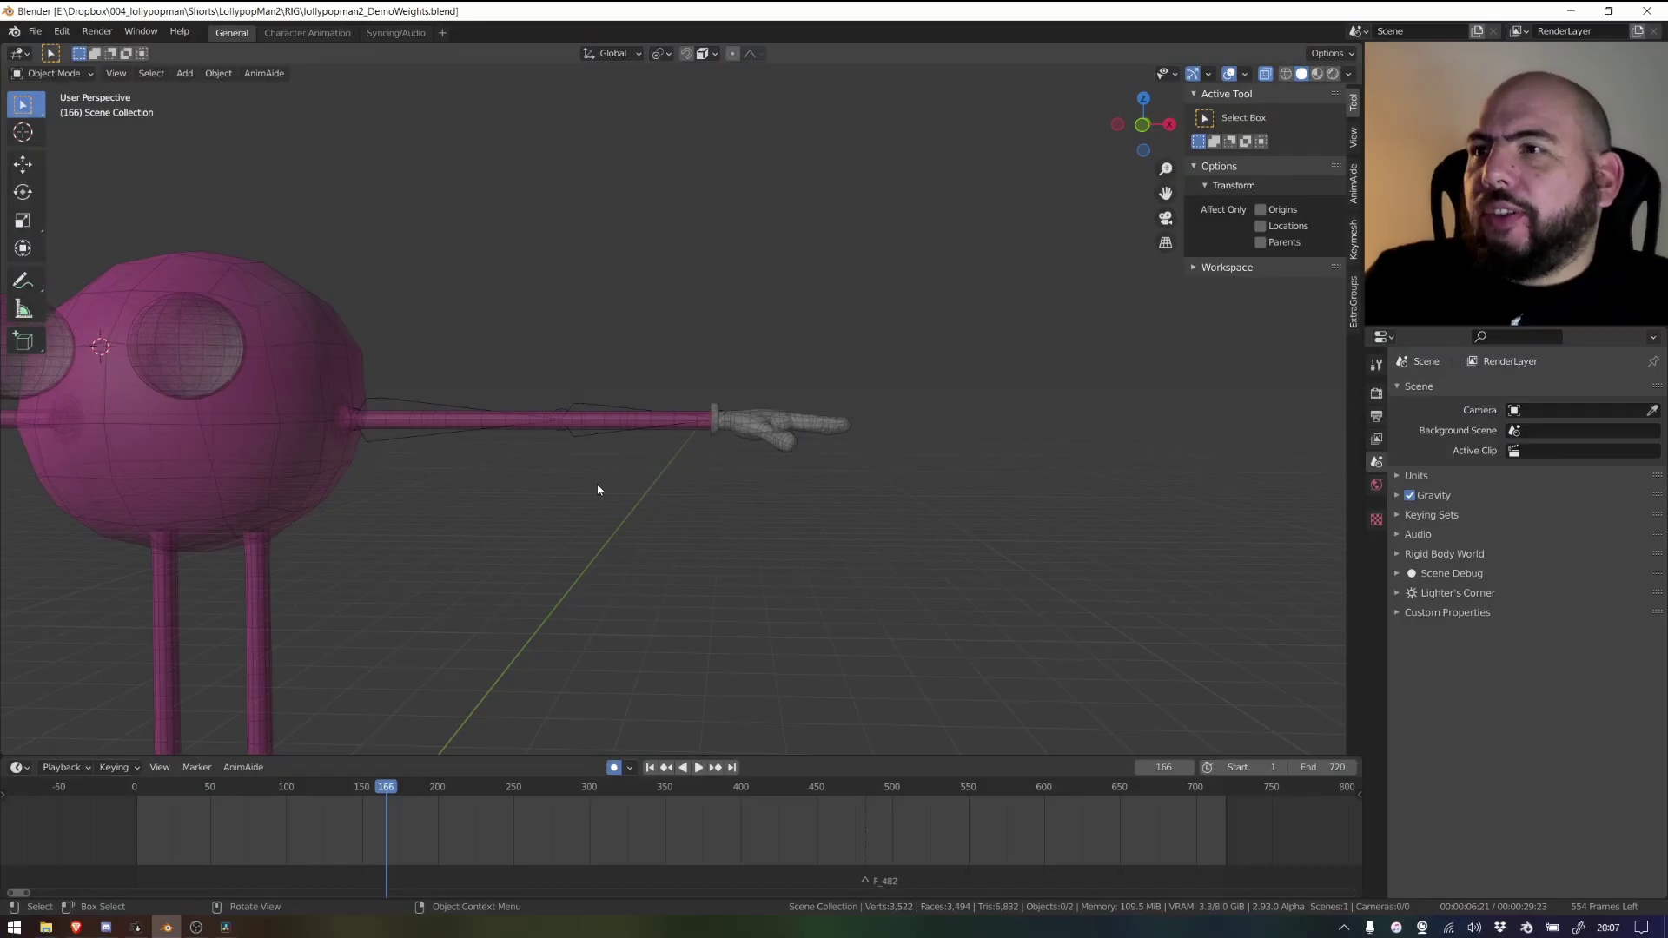
Step: Remove the existing Armature modifier from the Body mesh
{"action": "middle_click_drag", "start_coordinate": [597, 489], "coordinate": [733, 426]}
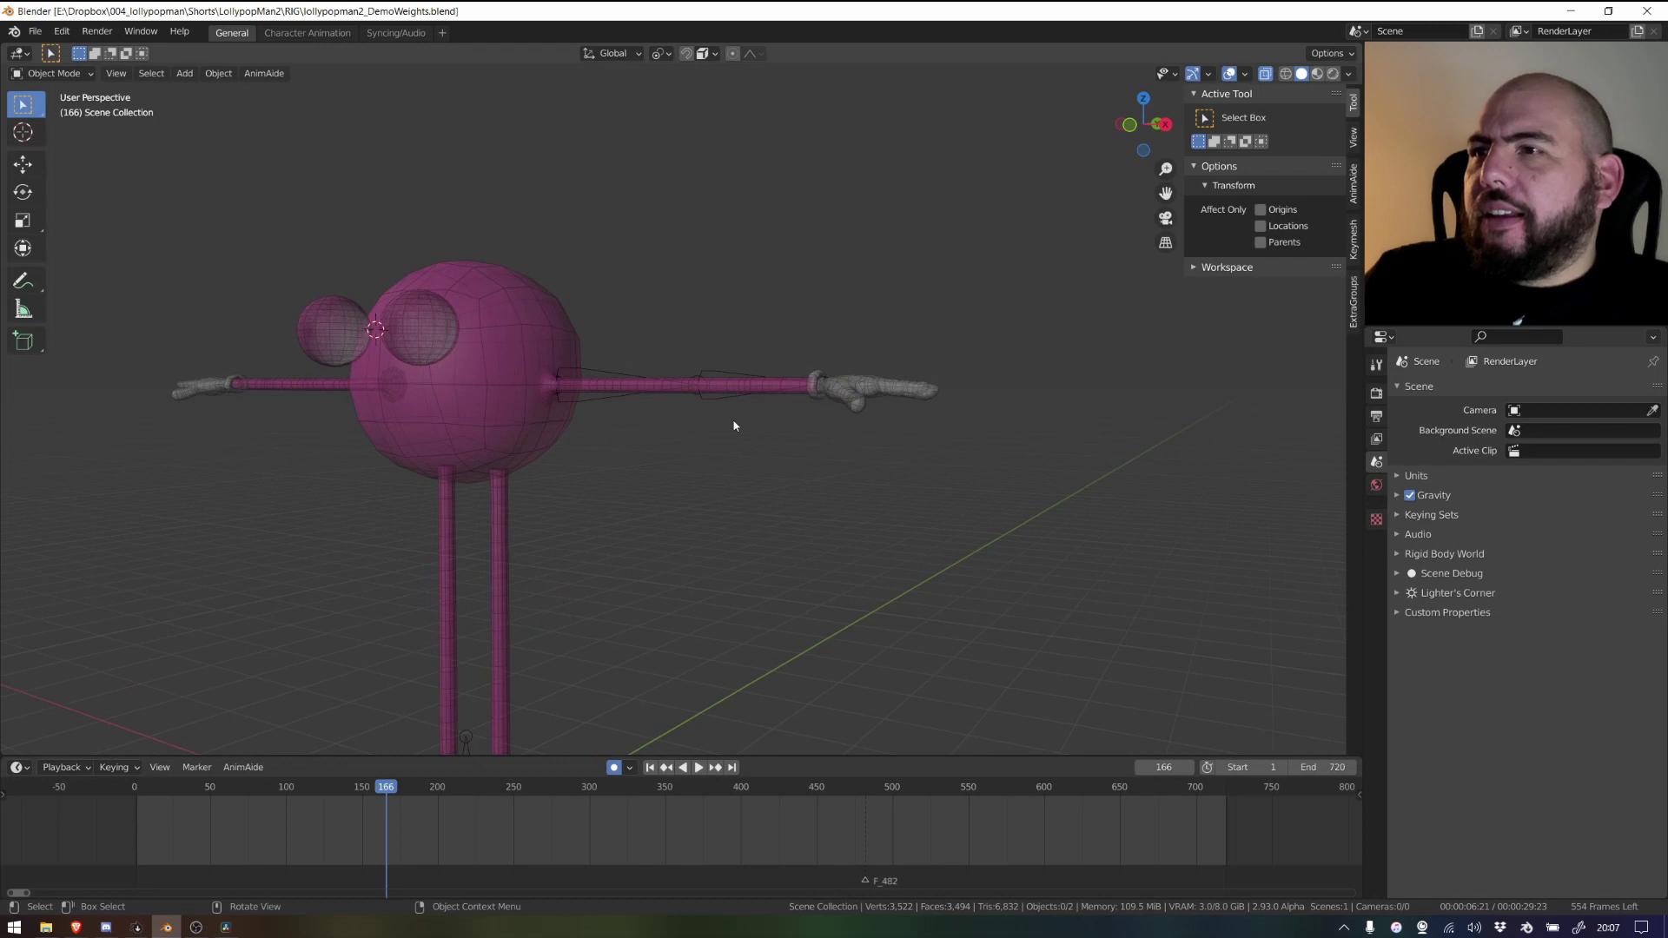
{"action": "left_click", "coordinate": [725, 375]}
{"action": "left_click", "coordinate": [460, 384]}
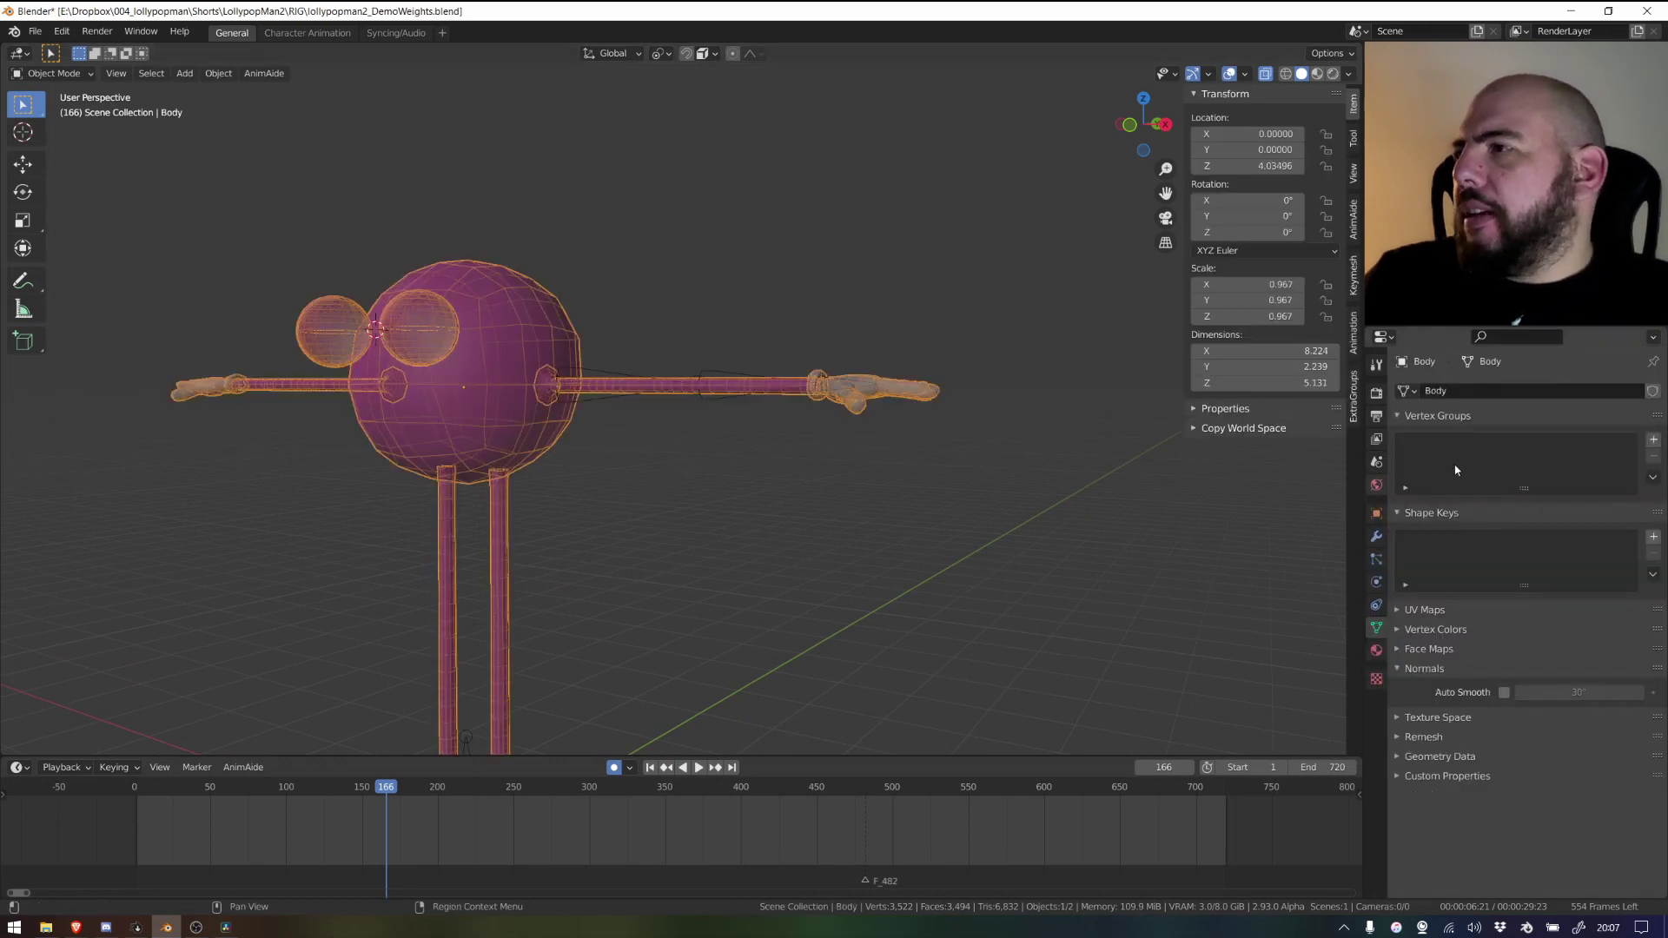
{"action": "left_click", "coordinate": [1376, 536]}
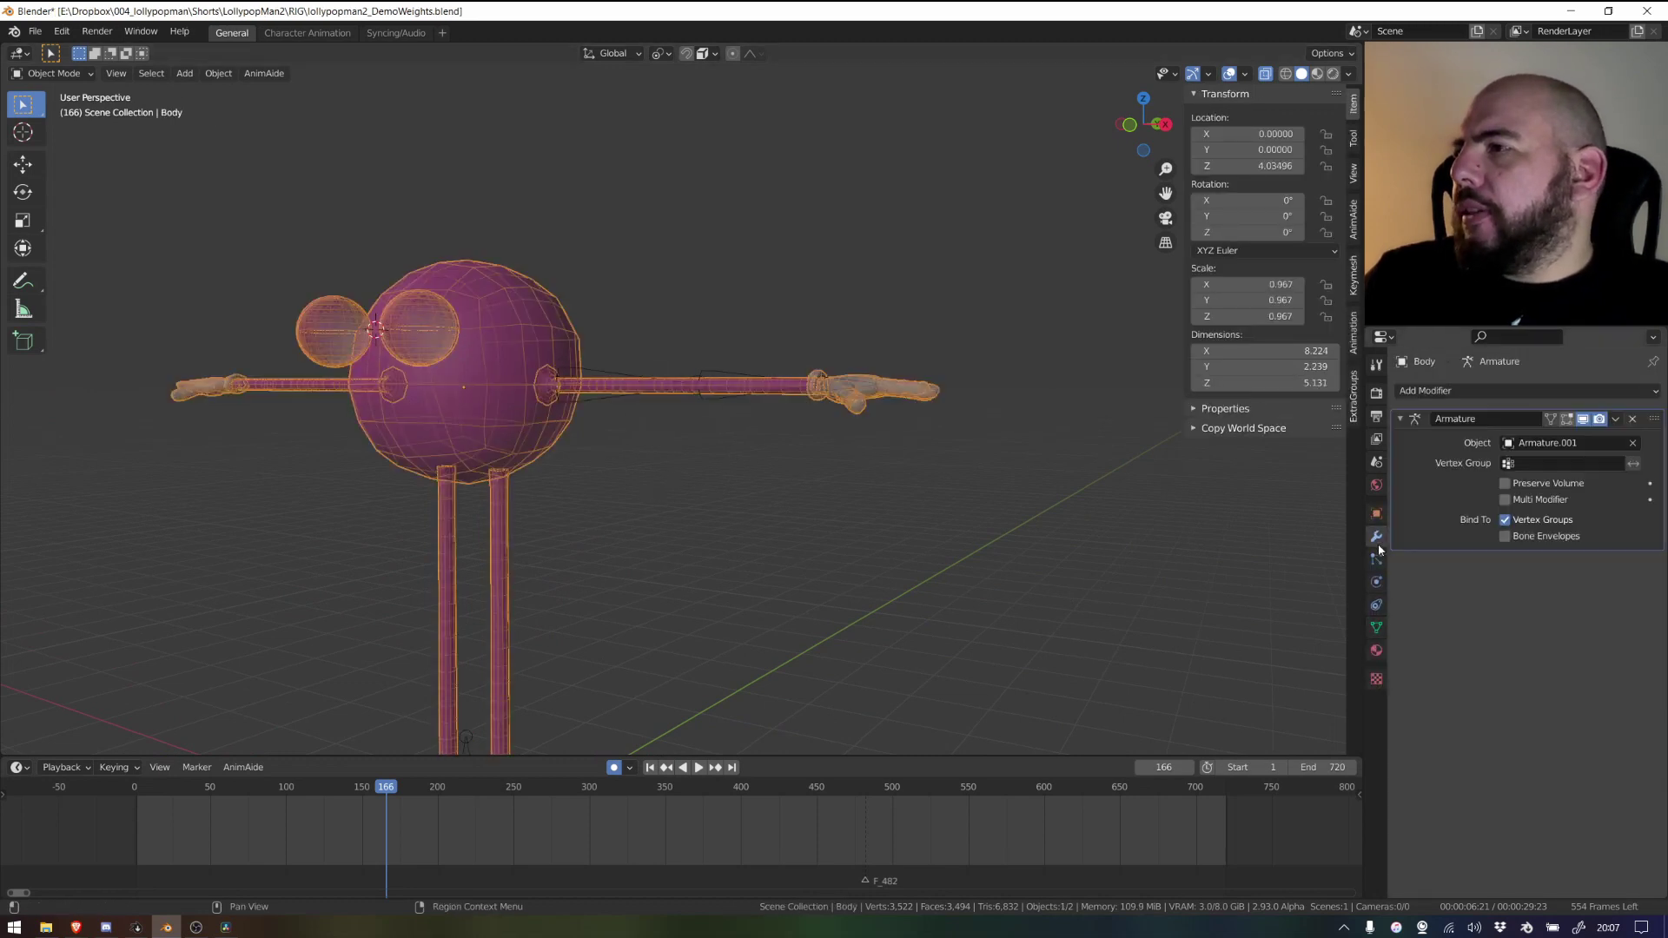
{"action": "left_click", "coordinate": [1632, 420]}
Step: Turn off the X-ray display in the viewport and select the arm's armature
{"action": "middle_click_drag", "start_coordinate": [997, 466], "coordinate": [1005, 506]}
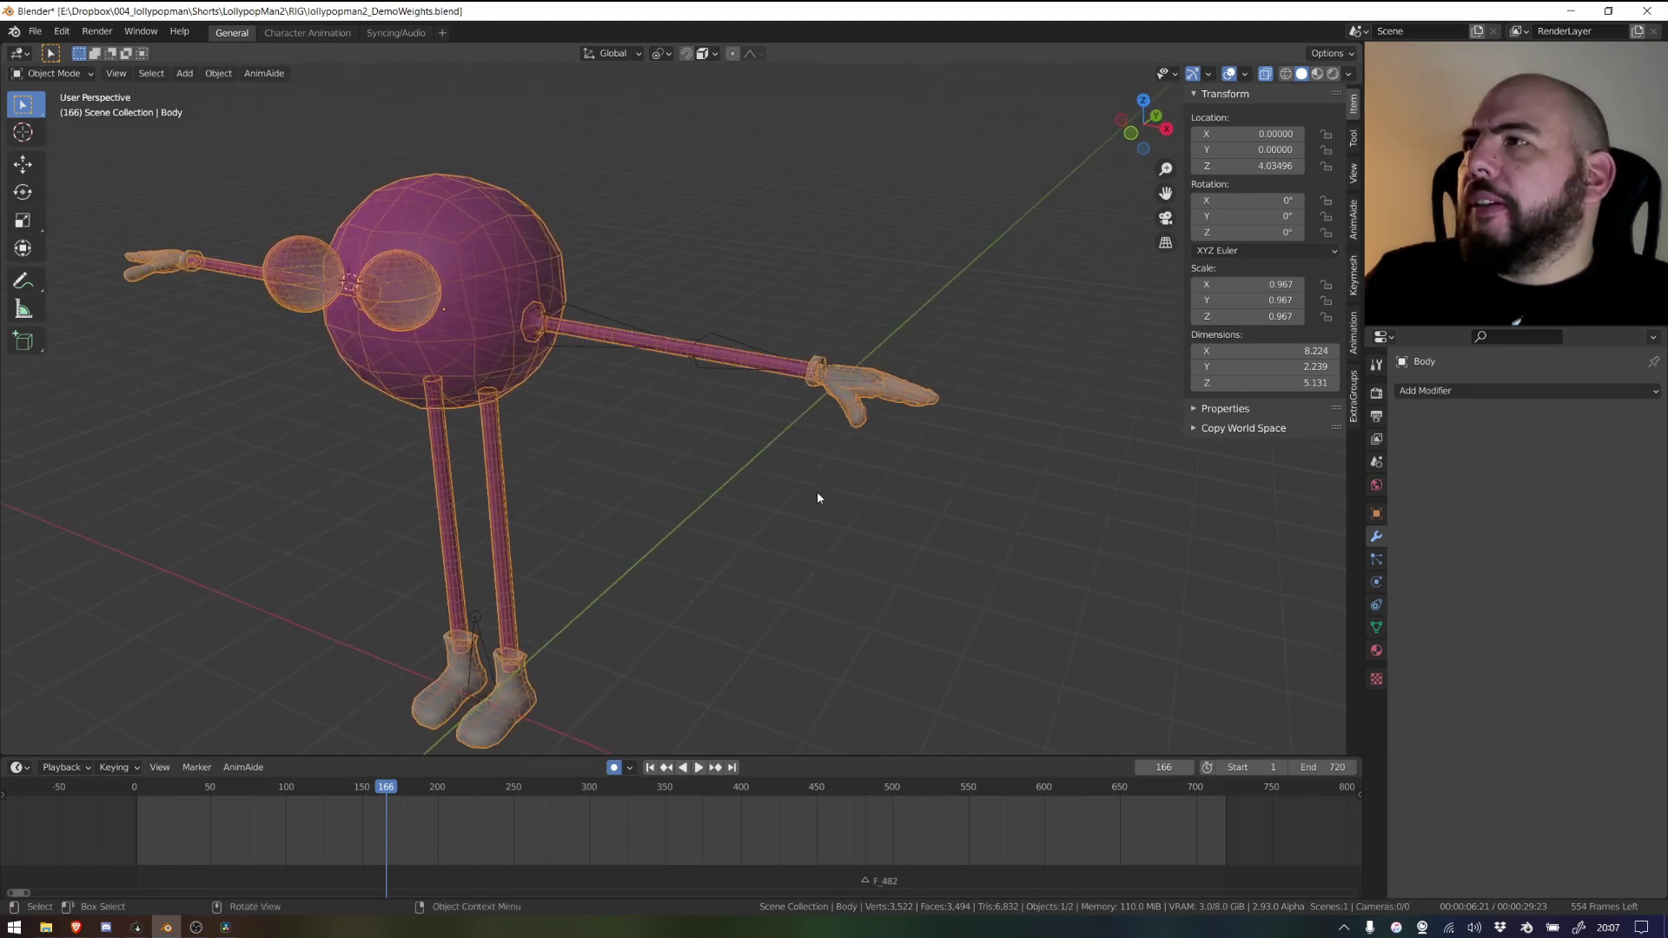
{"action": "middle_click_drag", "start_coordinate": [816, 497], "coordinate": [720, 465]}
{"action": "left_click", "coordinate": [925, 228]}
{"action": "middle_click_drag", "start_coordinate": [1070, 222], "coordinate": [726, 402]}
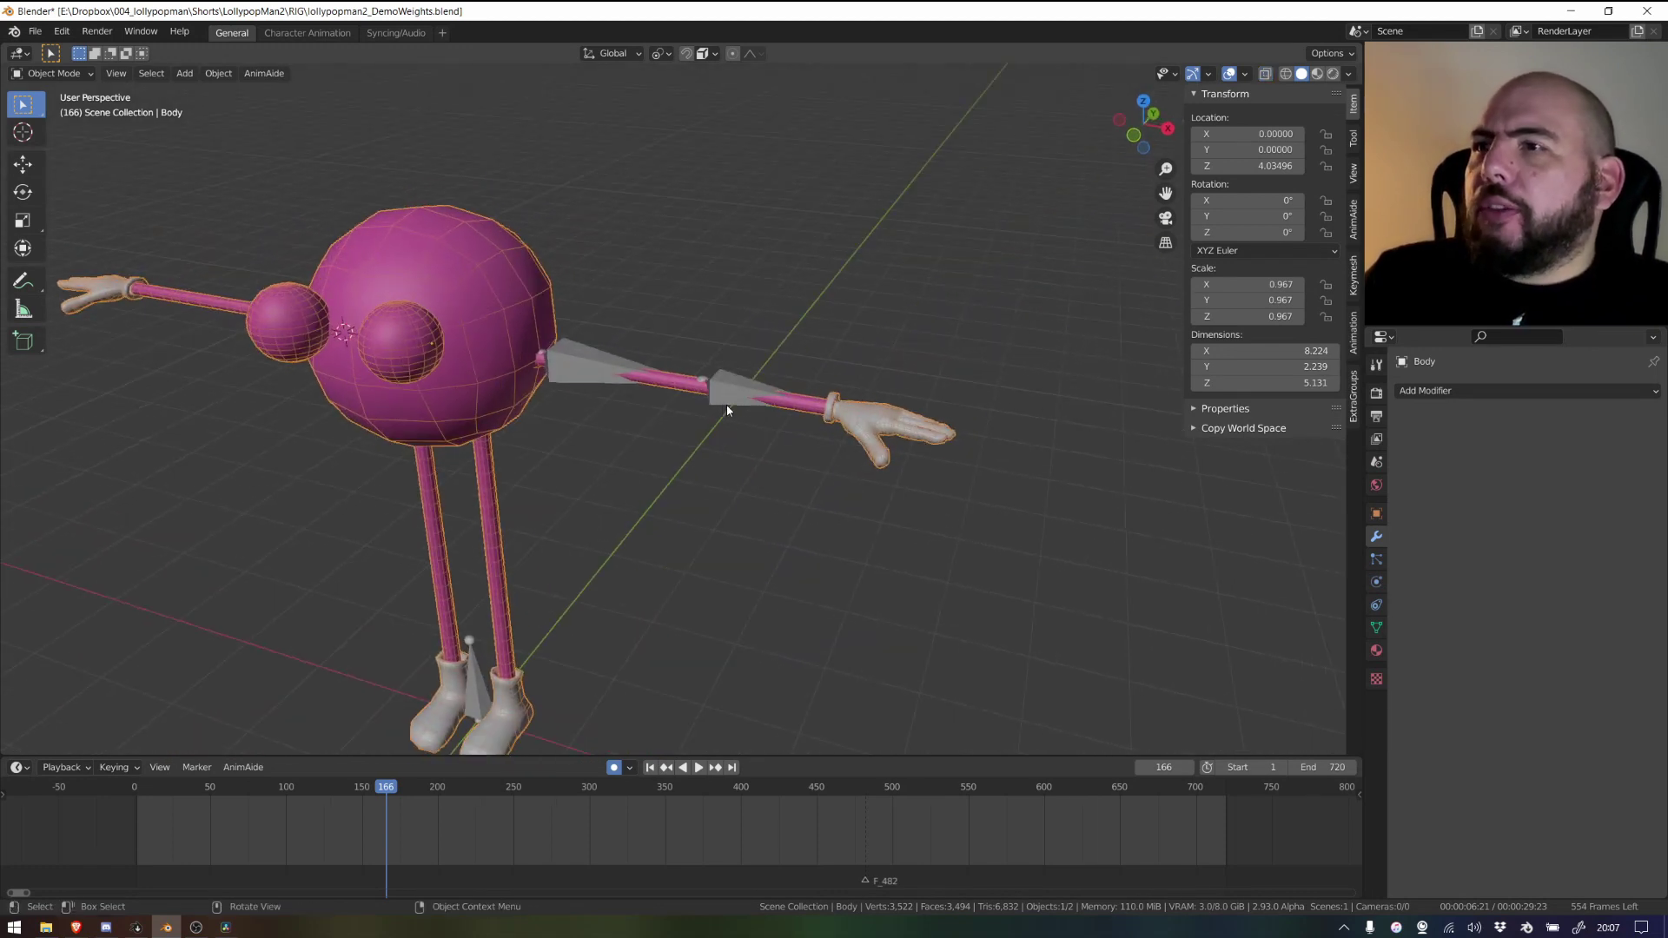
{"action": "left_click", "coordinate": [726, 403]}
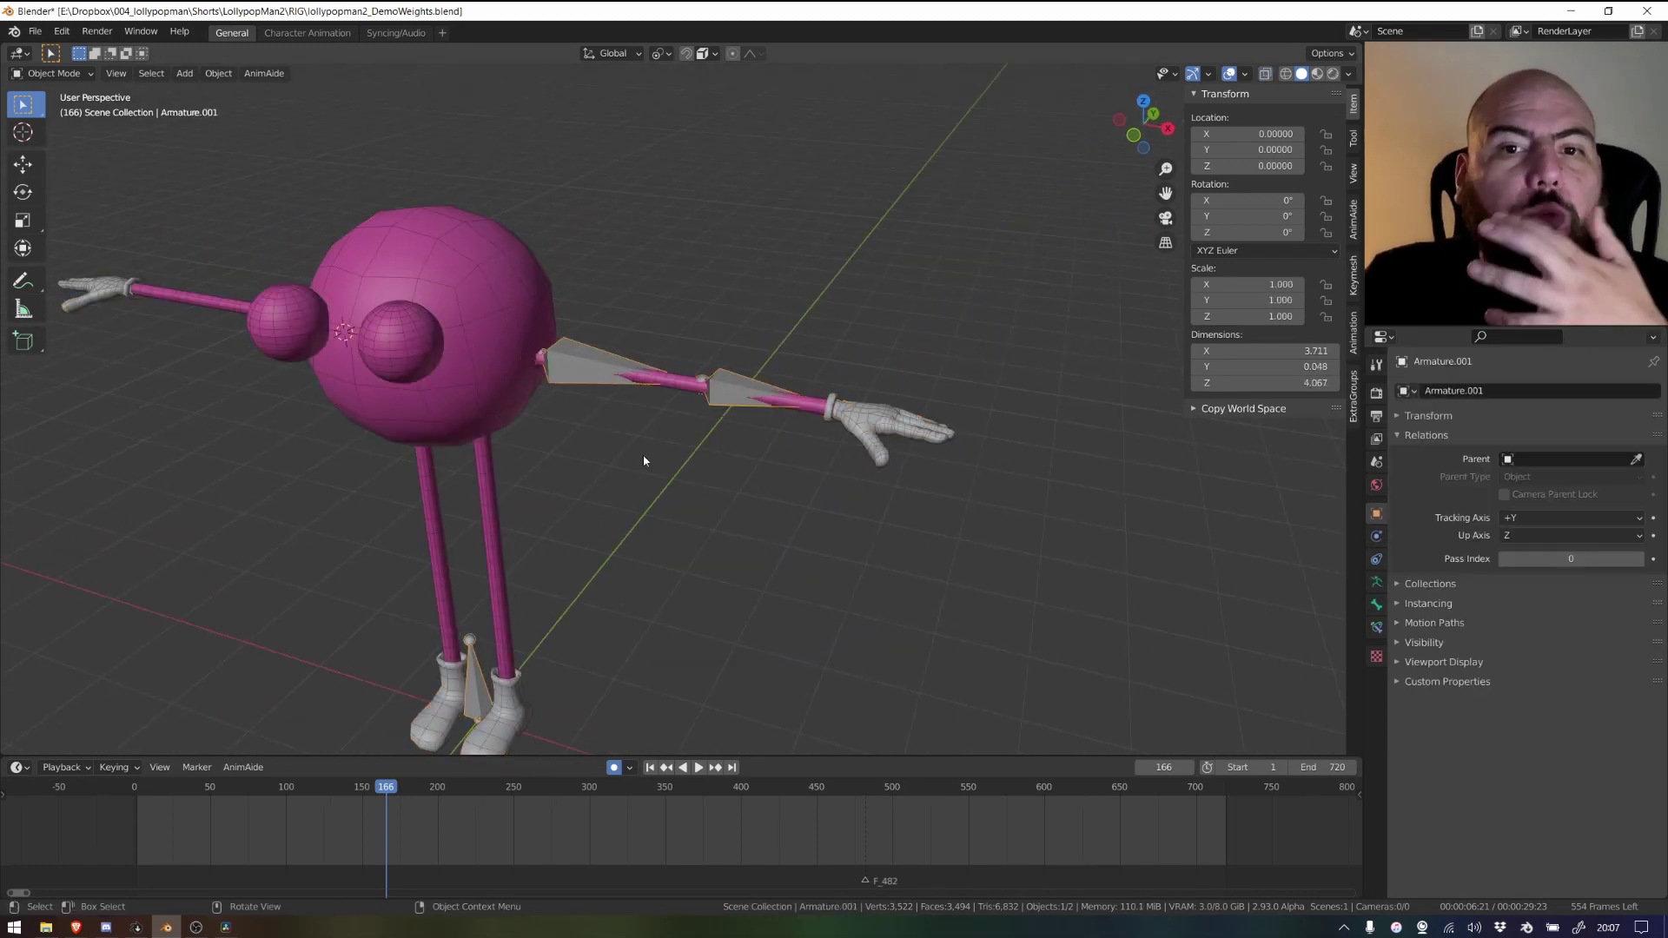
Step: Draw an annotation arrow above the arm, pointing down at the forearm bone
{"action": "middle_click_drag", "start_coordinate": [663, 522], "coordinate": [623, 575], "text": "shift"}
{"action": "middle_click_drag", "start_coordinate": [700, 569], "coordinate": [712, 468], "text": "ctrl"}
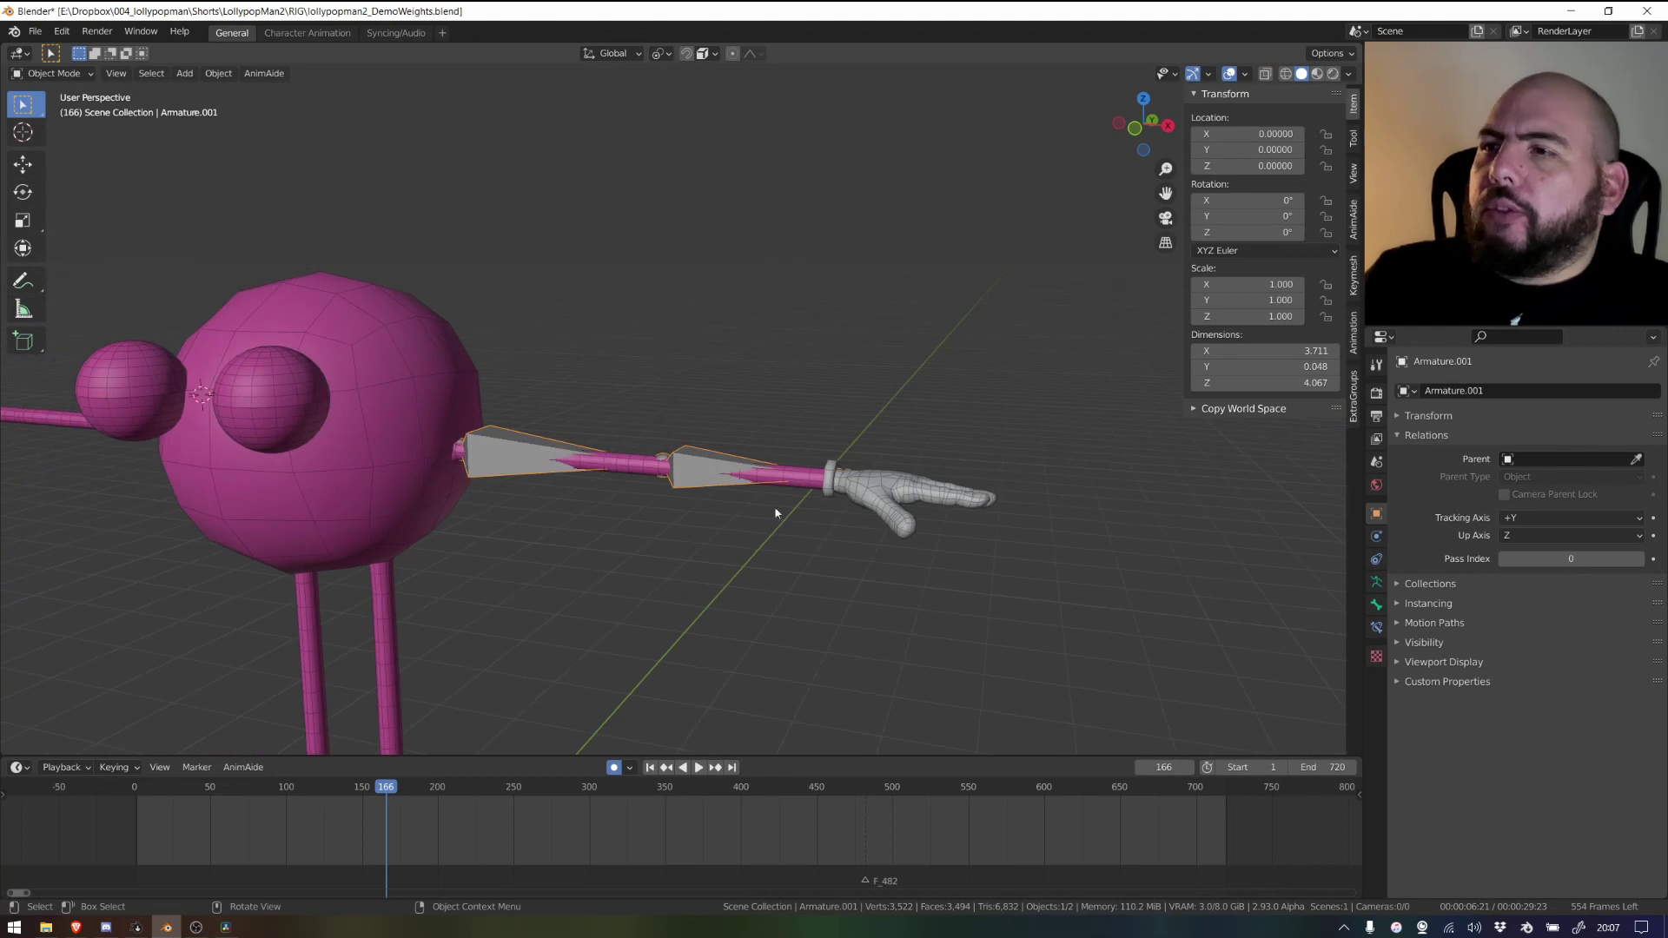
{"action": "left_click_drag", "start_coordinate": [693, 533], "coordinate": [764, 525]}
{"action": "left_click_drag", "start_coordinate": [752, 384], "coordinate": [754, 558]}
{"action": "mouse_move", "coordinate": [671, 552]}
{"action": "right_mouse_down"}
{"action": "mouse_move", "coordinate": [718, 533]}
{"action": "mouse_move", "coordinate": [701, 573]}
{"action": "mouse_move", "coordinate": [763, 526]}
{"action": "right_mouse_up"}
{"action": "left_click_drag", "start_coordinate": [787, 323], "coordinate": [723, 425]}
{"action": "left_click_drag", "start_coordinate": [726, 367], "coordinate": [714, 419]}
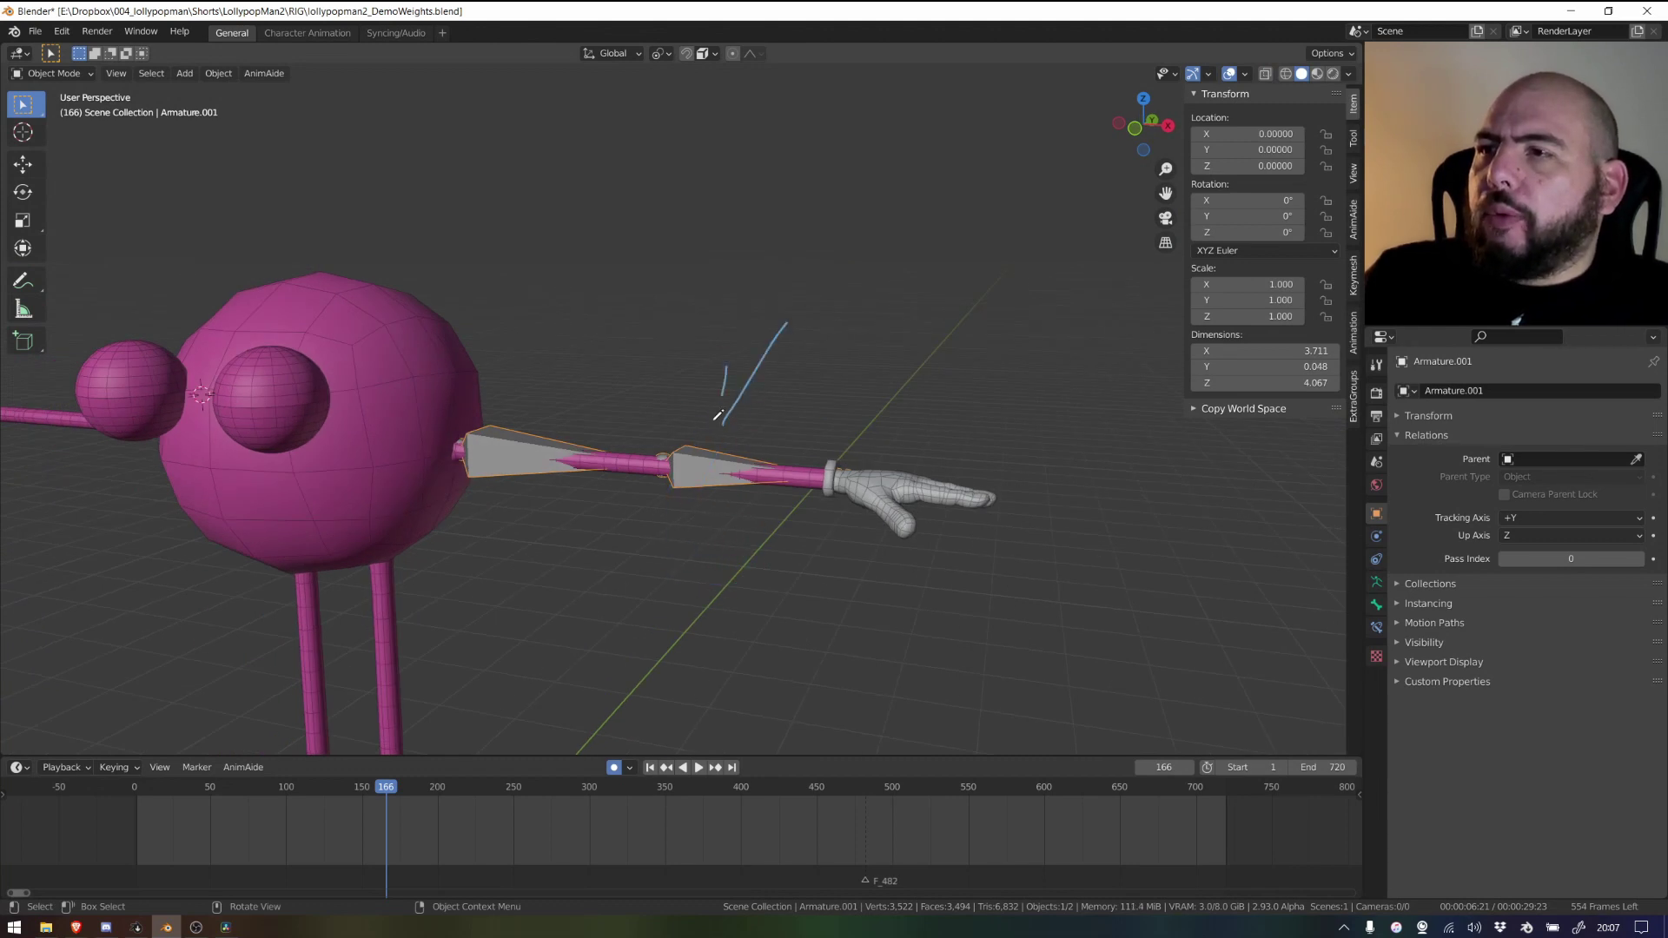
{"action": "middle_click_drag", "start_coordinate": [703, 463], "coordinate": [765, 502]}
Step: Examine the bones of the arm chain in Pose Mode and return to Object Mode
{"action": "key", "text": "ctrl+Tab"}
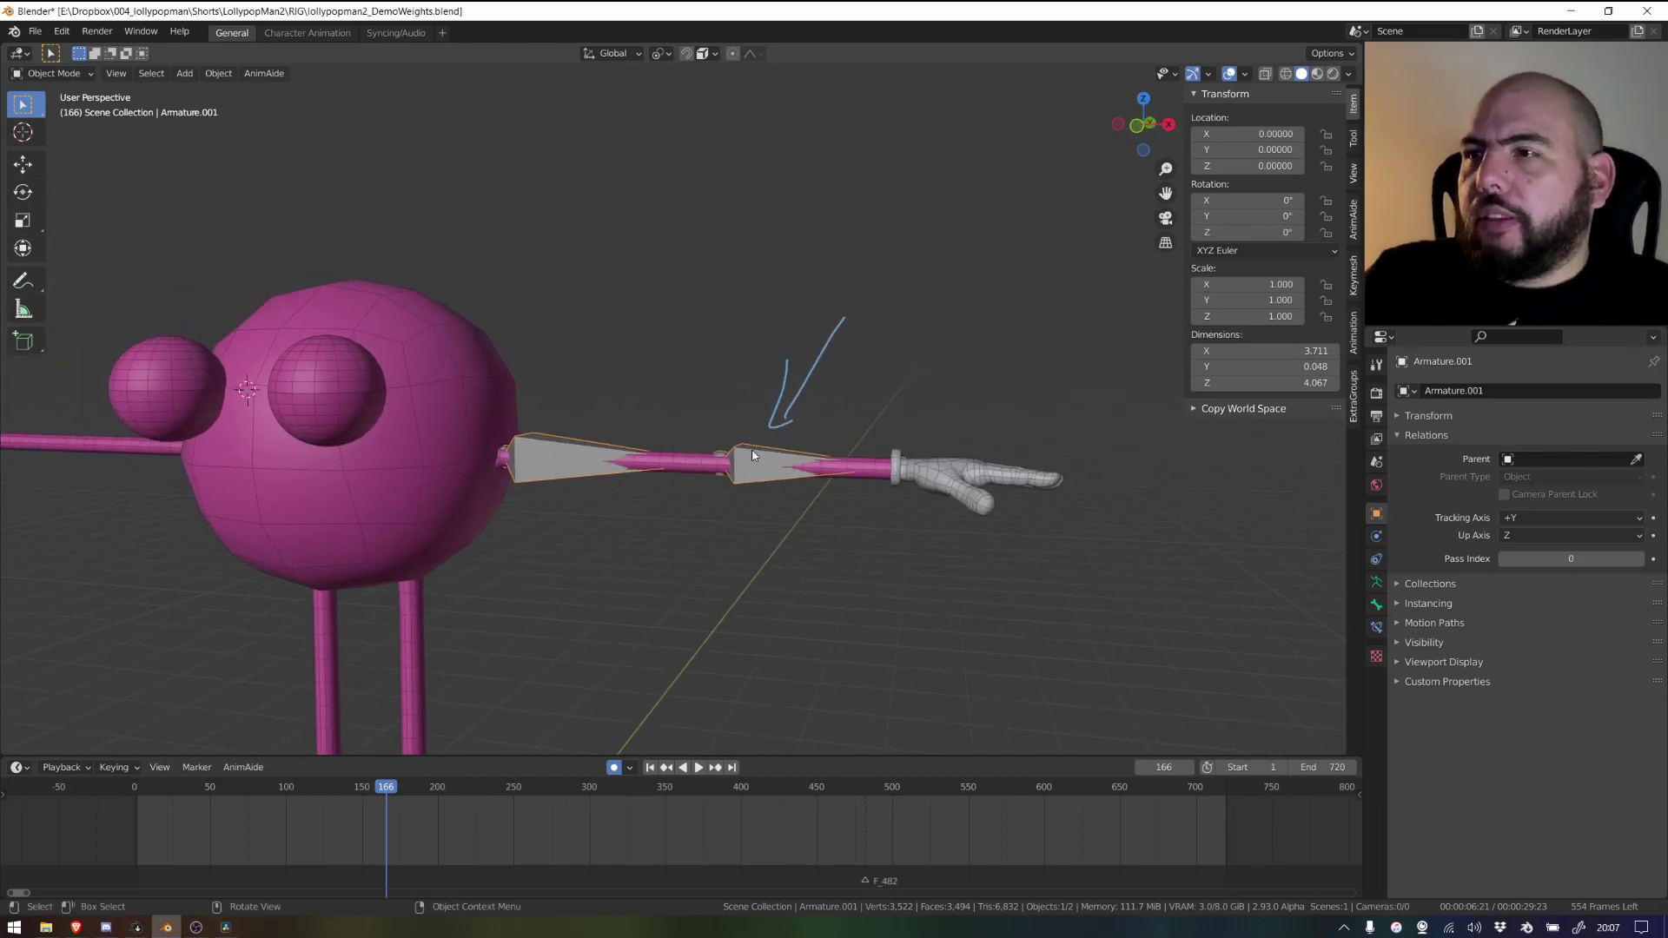
{"action": "key", "text": "ctrl+Tab"}
{"action": "key", "text": "bracketright"}
{"action": "key", "text": "bracketleft"}
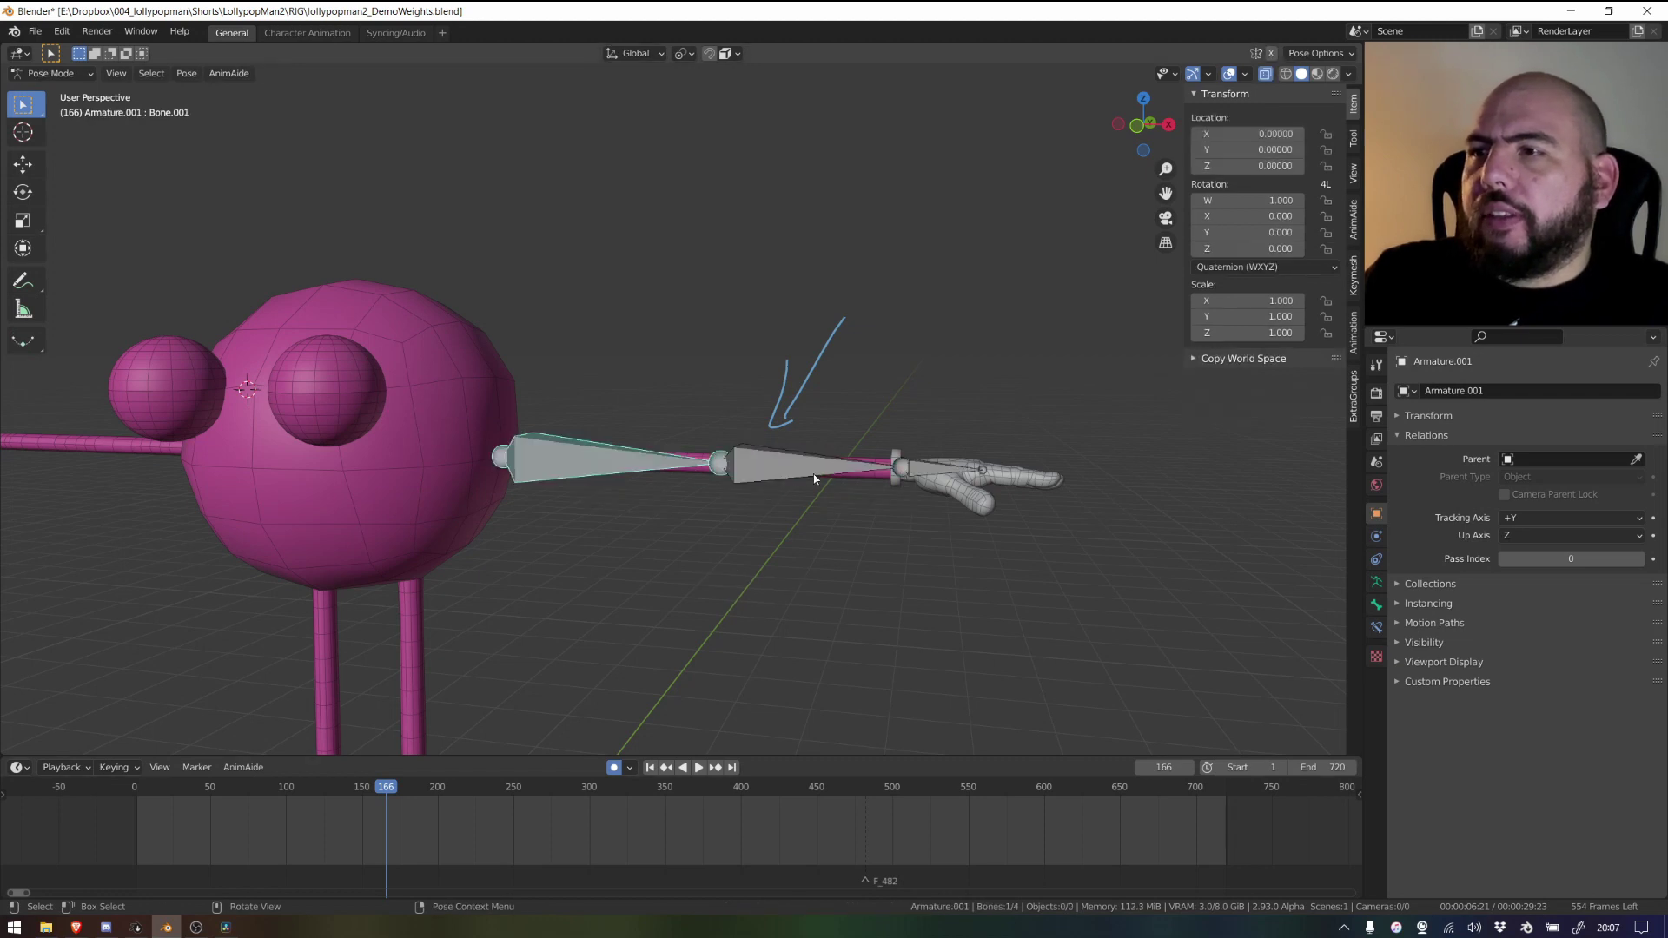
{"action": "key", "text": "bracketright"}
{"action": "key", "text": "bracketright"}
{"action": "key", "text": "ctrl+Tab"}
Step: Examine the Set Parent options with the Body mesh selected and the armature active
{"action": "left_click", "coordinate": [674, 464]}
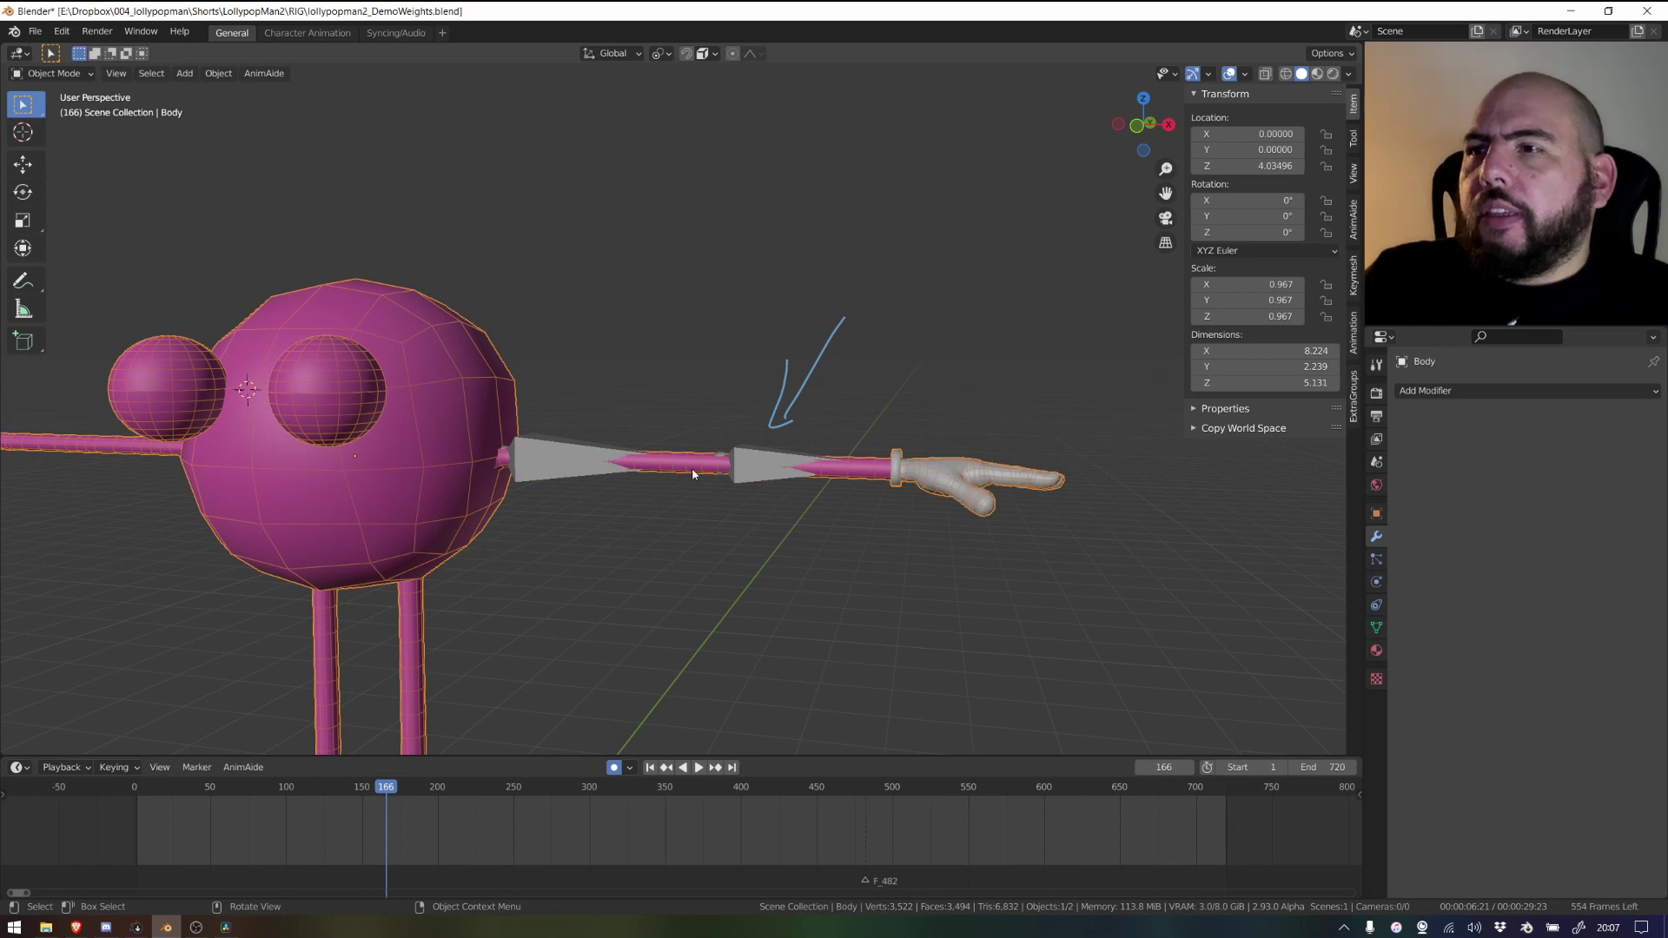
{"action": "left_click", "coordinate": [551, 456], "text": "shift"}
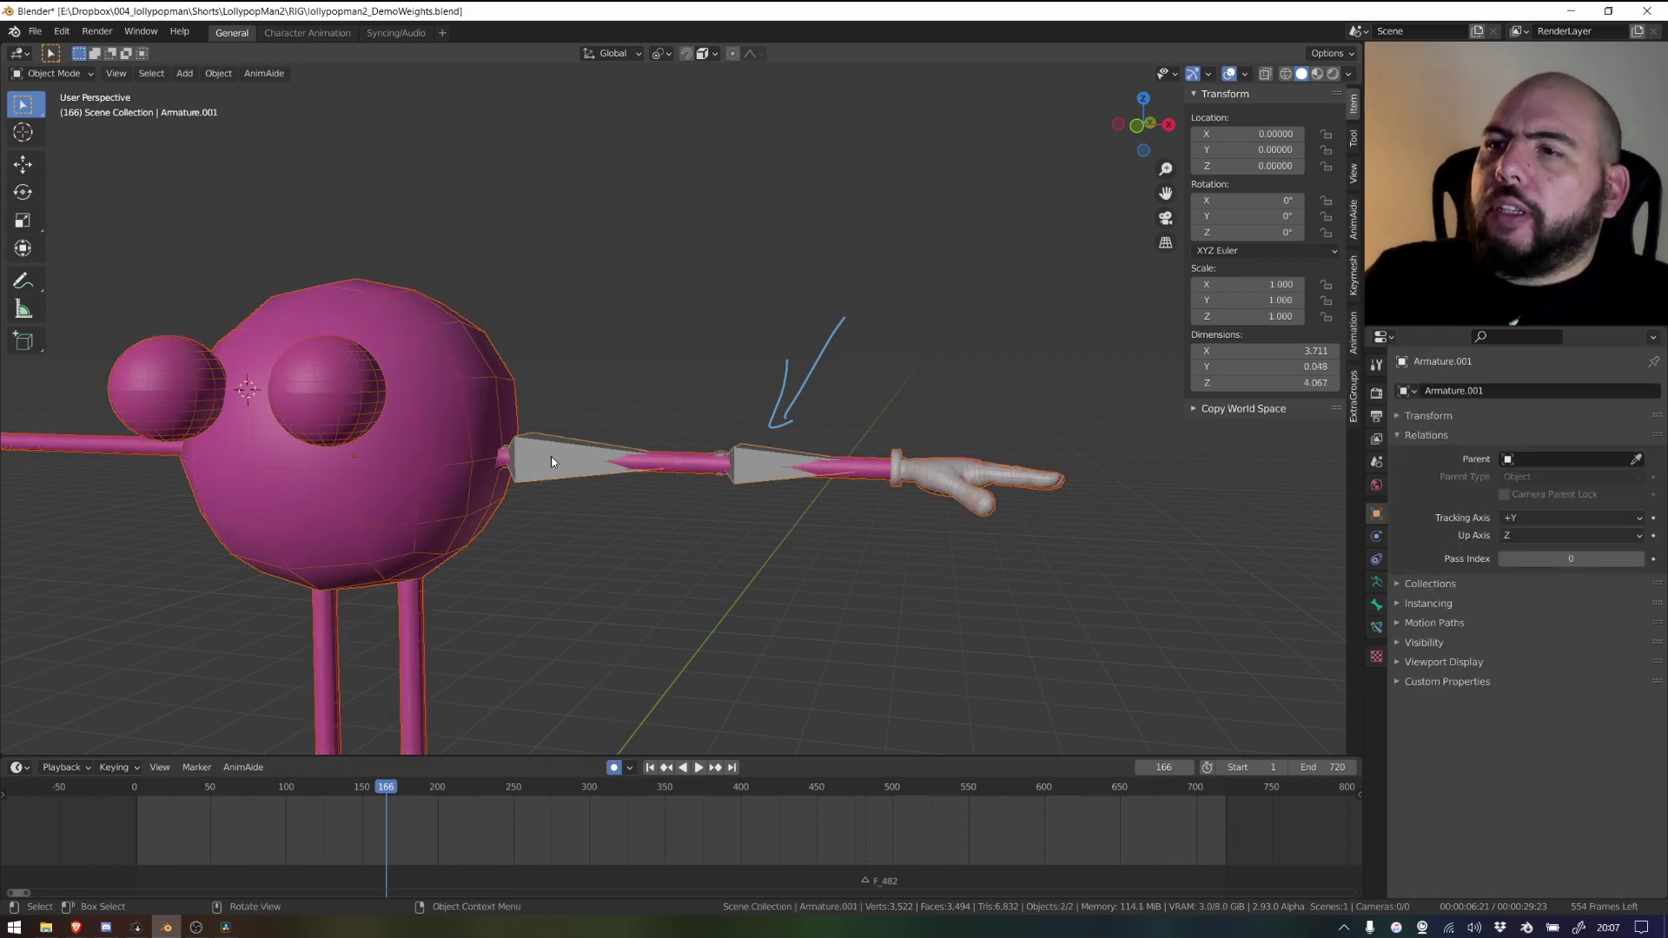
{"action": "key", "text": "ctrl+p"}
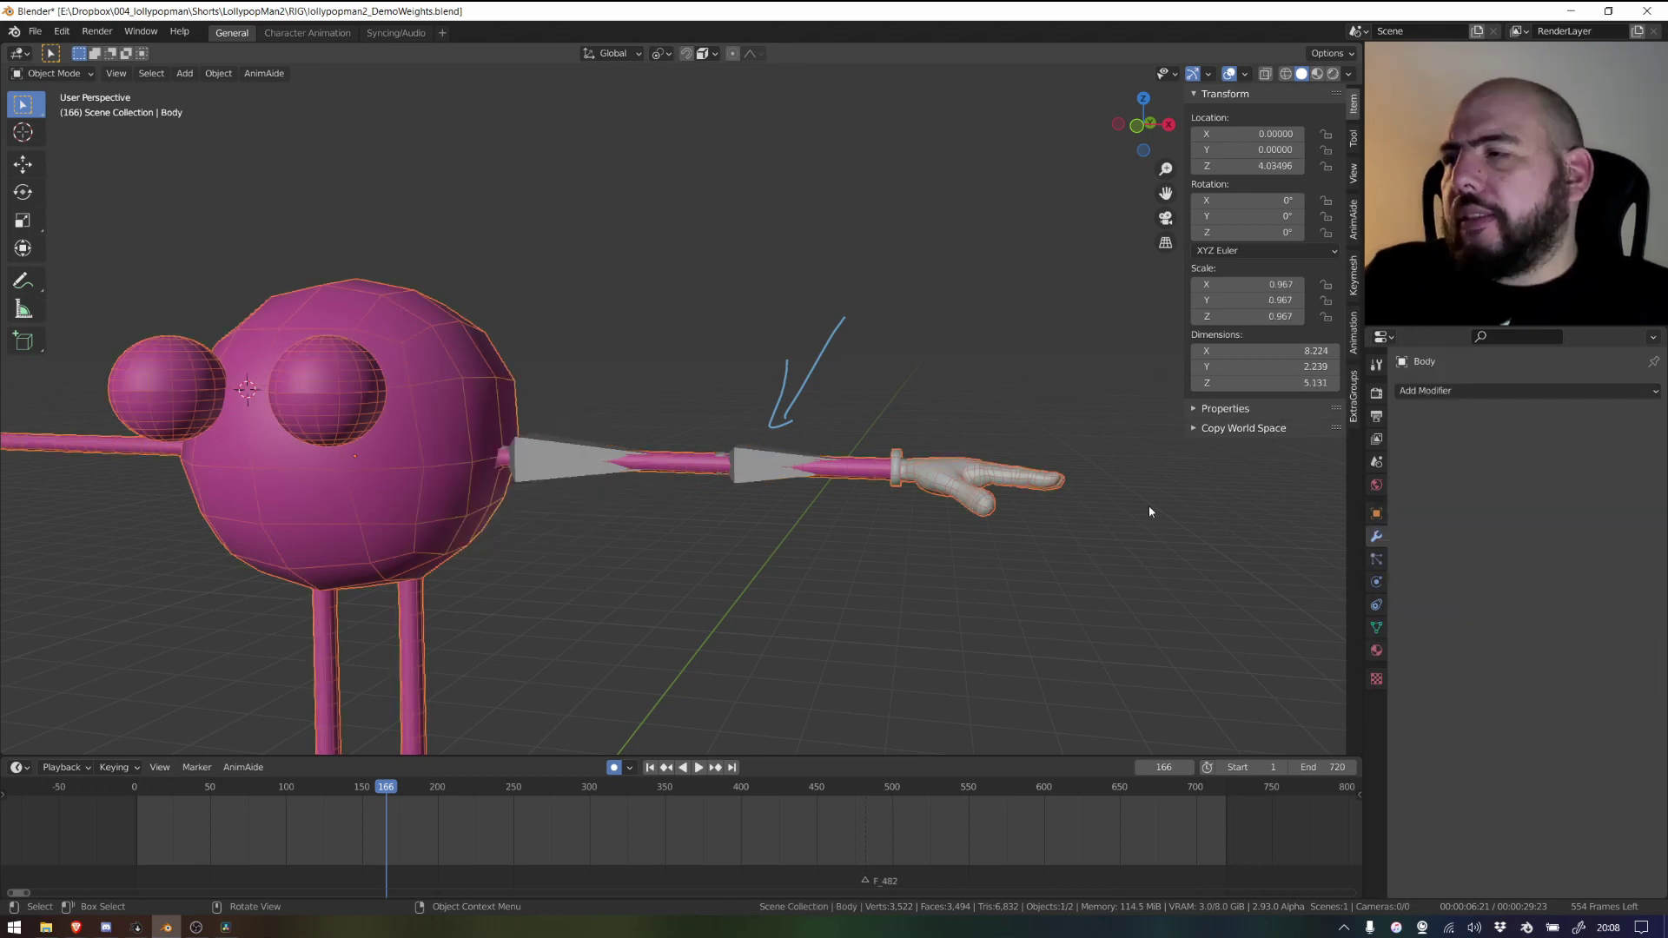
Step: Add an Armature modifier to the Body mesh and pick Armature.001 as its object
{"action": "left_click", "coordinate": [1454, 391]}
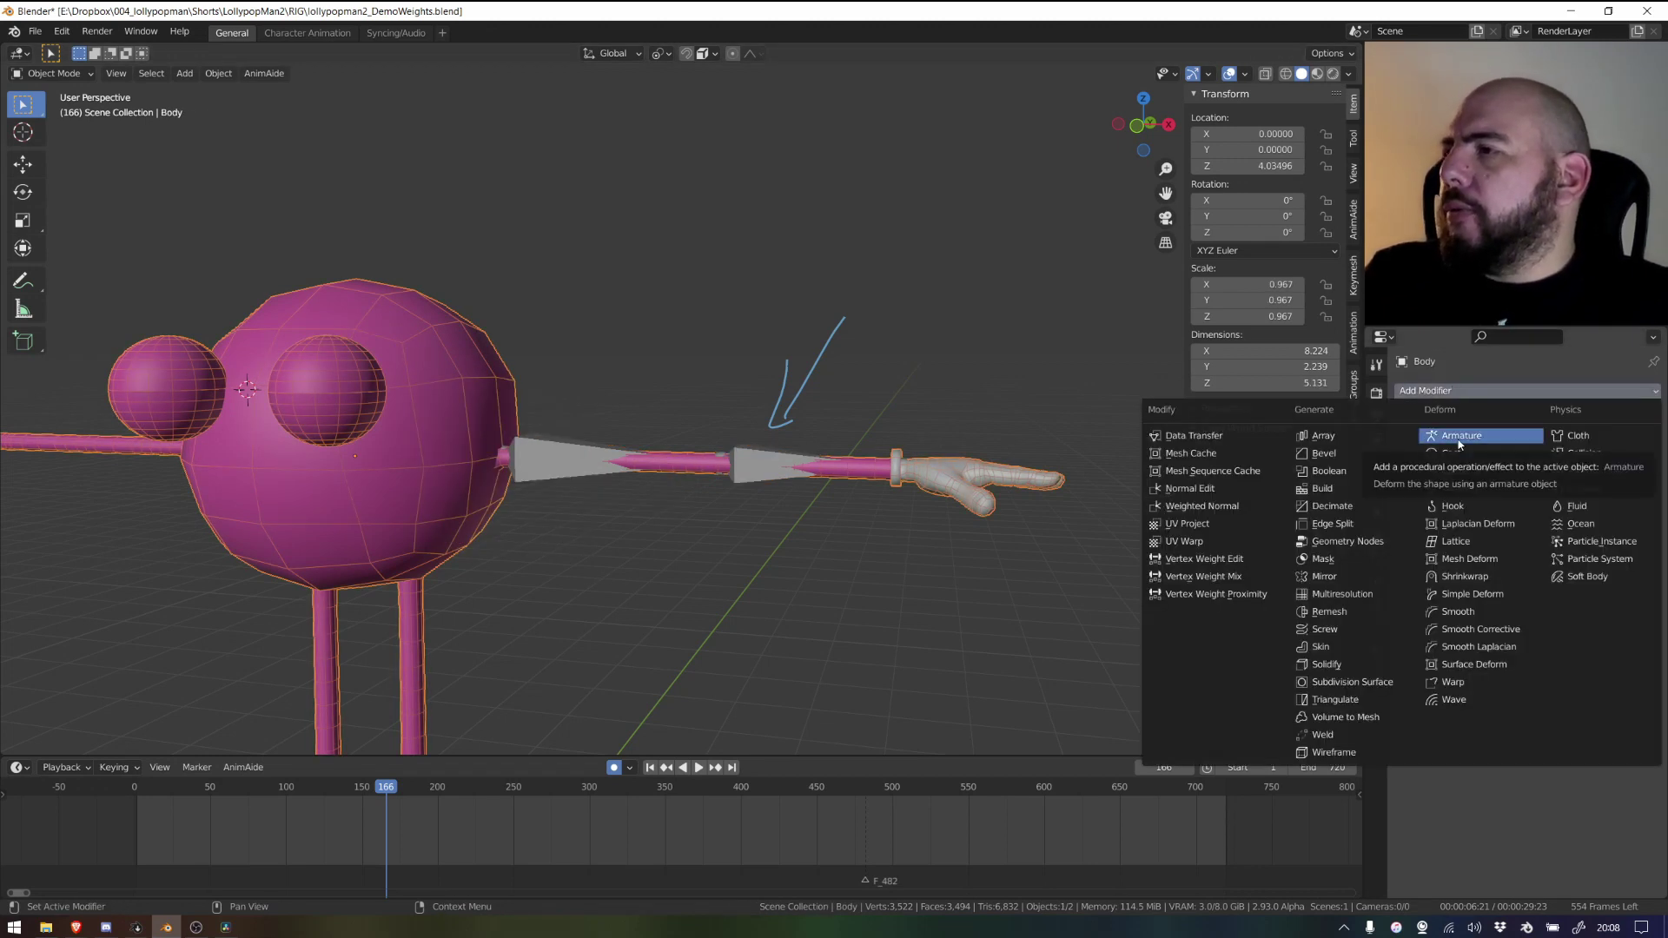
{"action": "left_click", "coordinate": [1440, 438]}
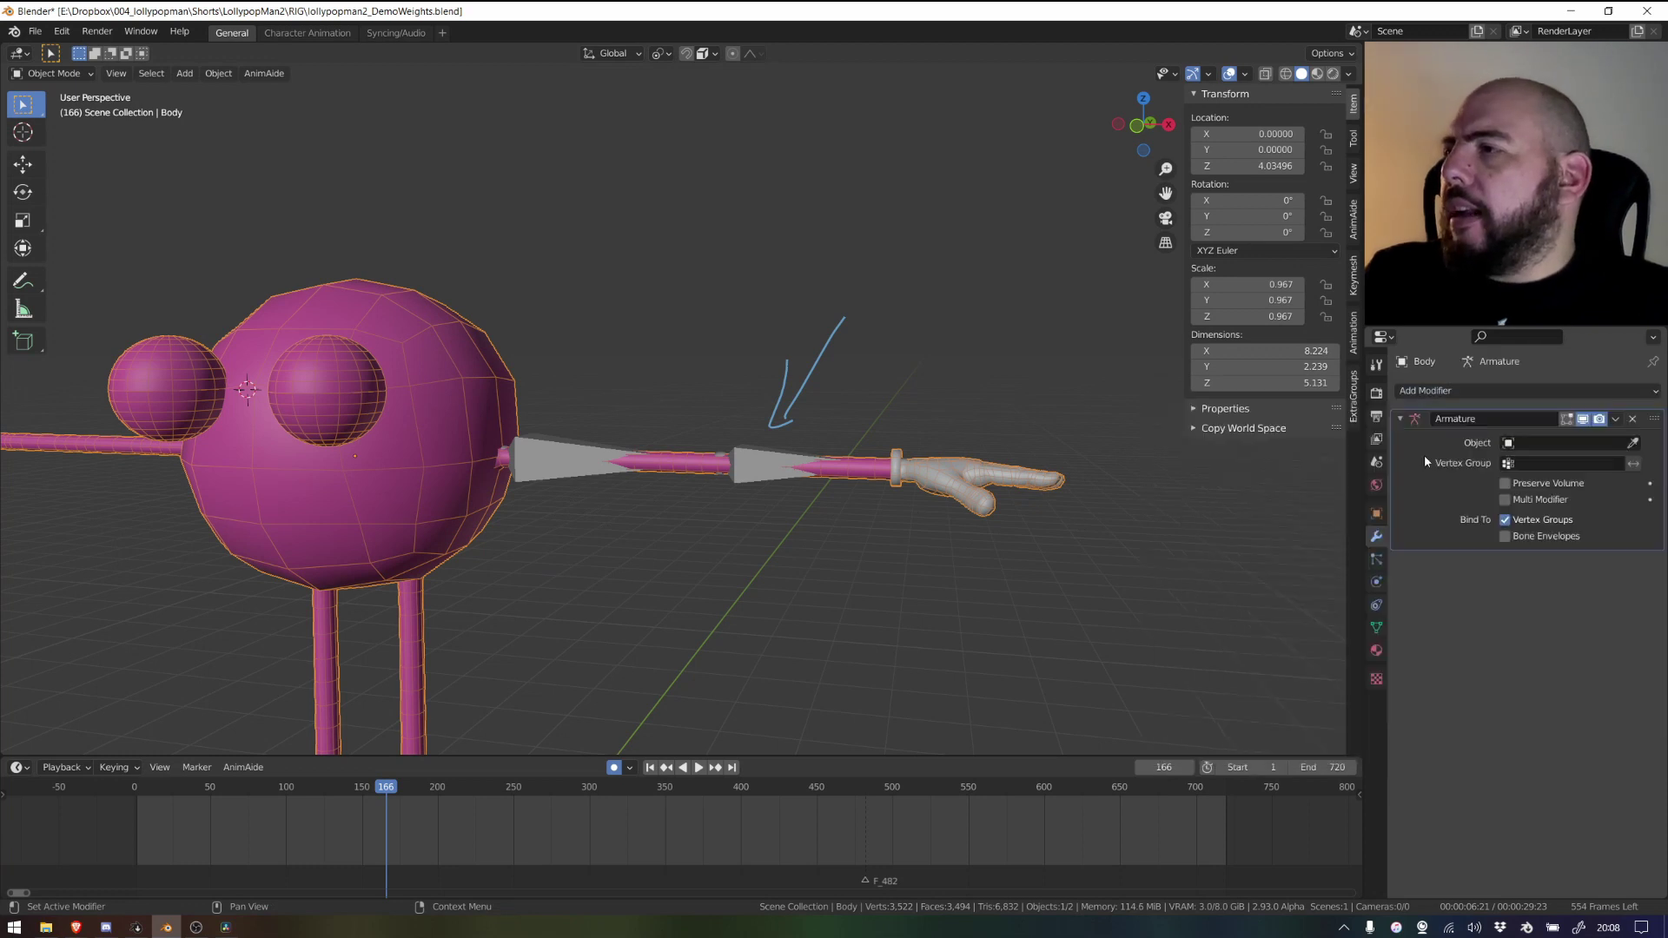
{"action": "left_click", "coordinate": [1633, 442]}
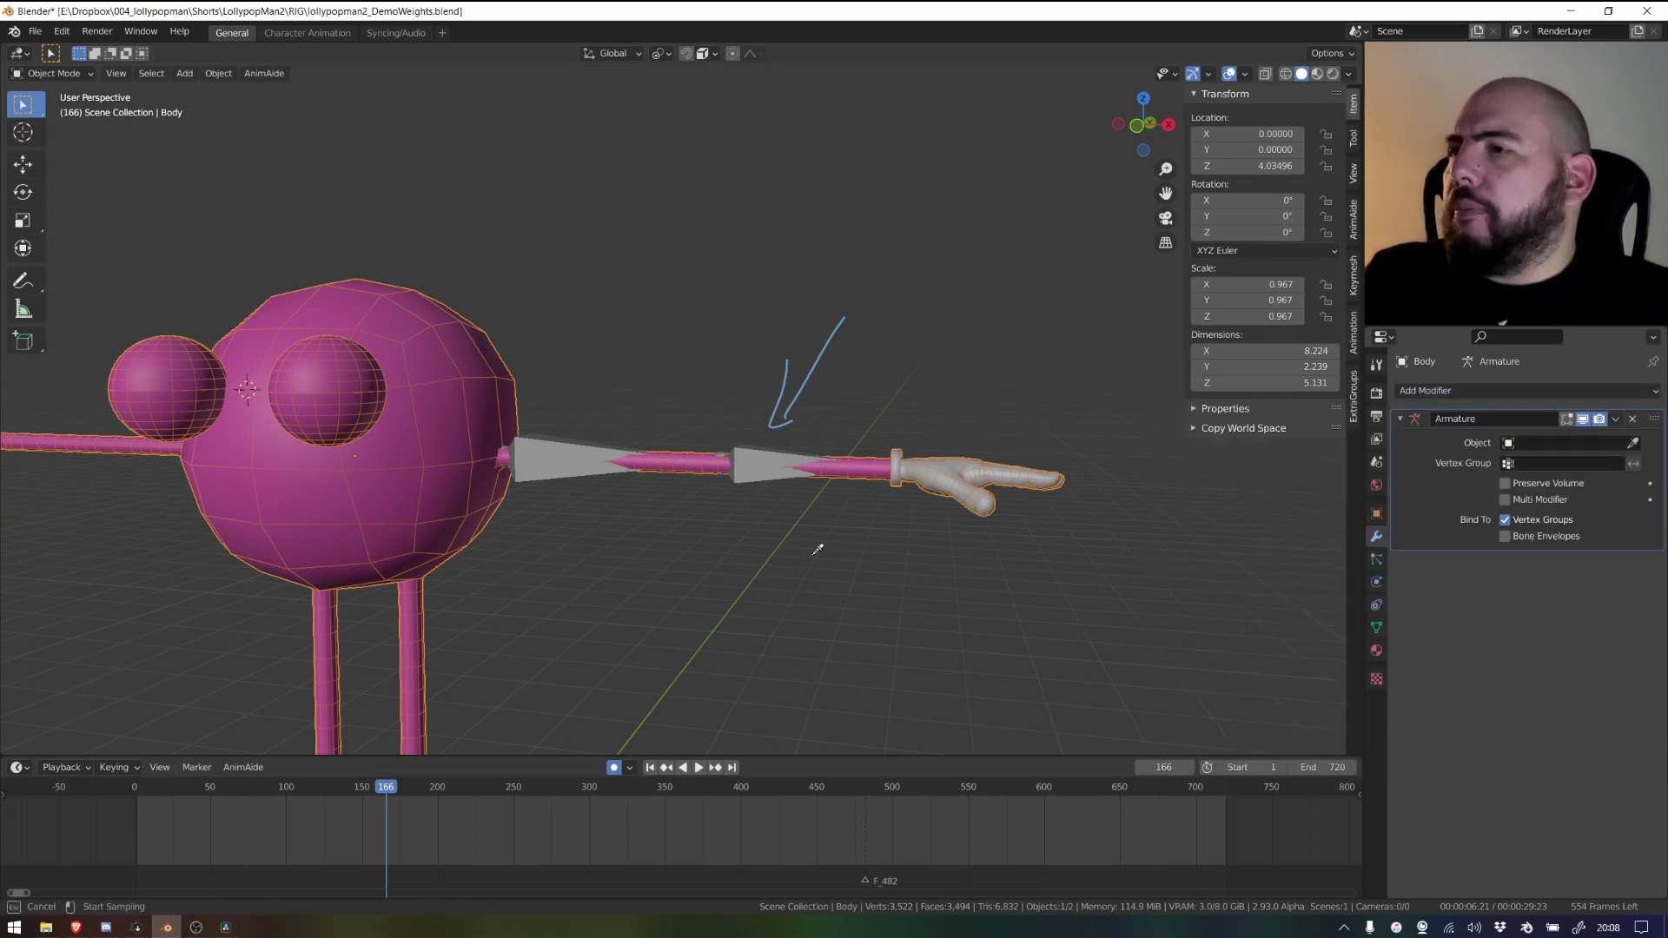
{"action": "left_click", "coordinate": [543, 458]}
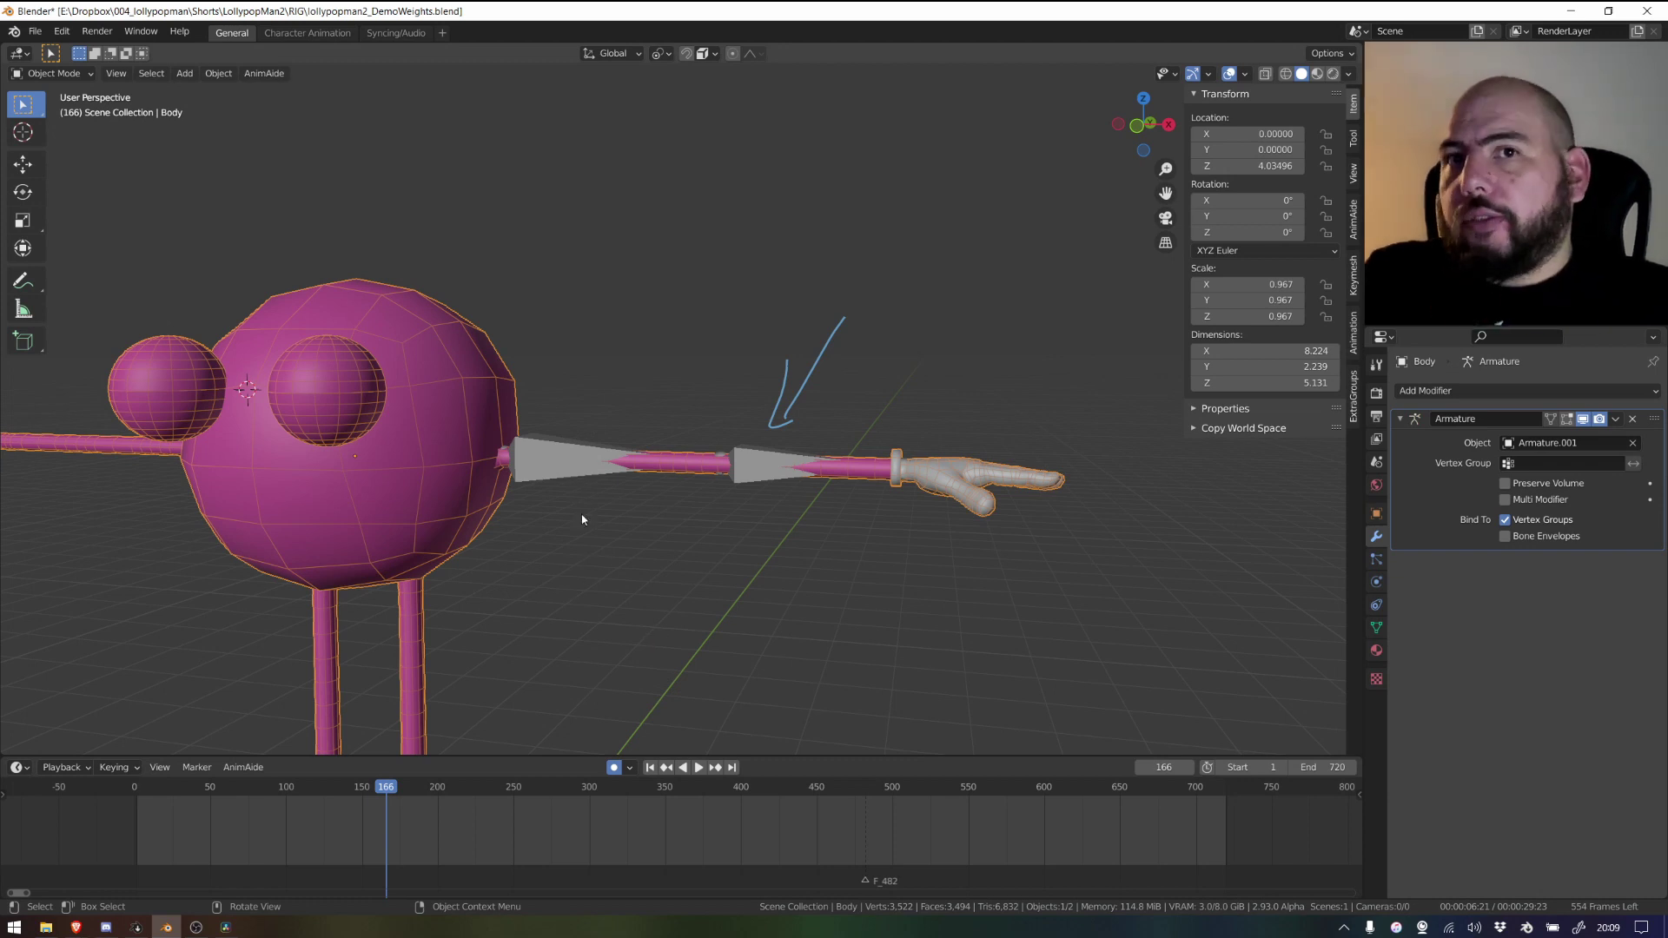
Step: Inspect the Body mesh's vertex groups in its object data properties
{"action": "middle_click_drag", "start_coordinate": [582, 520], "coordinate": [582, 551]}
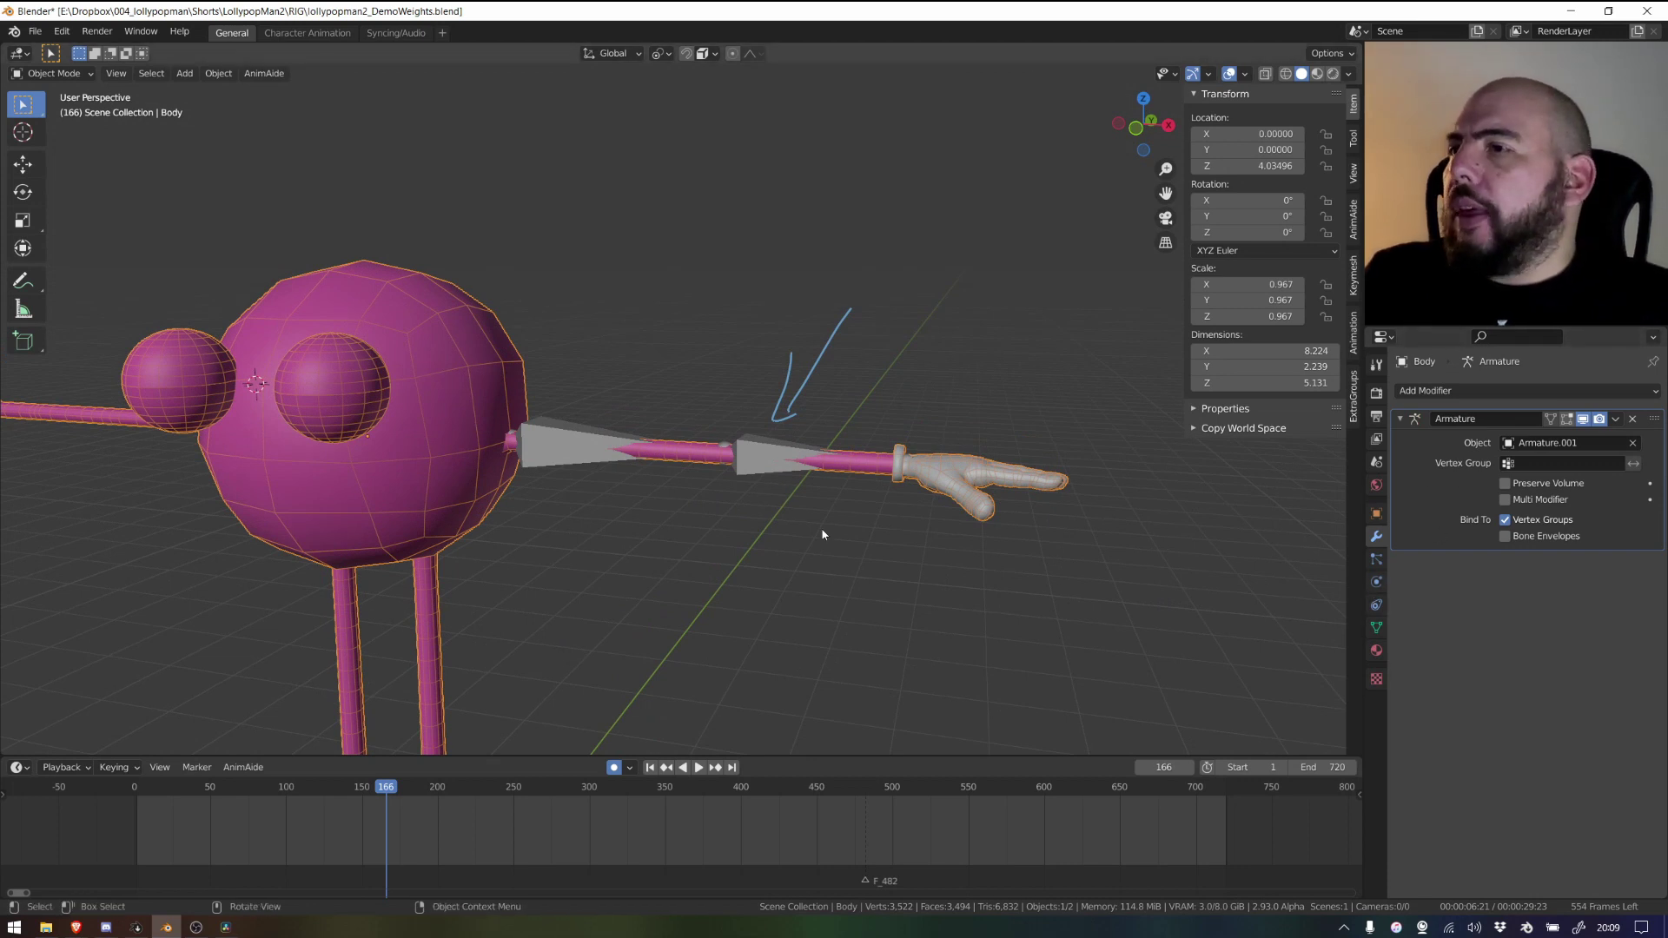
{"action": "left_click", "coordinate": [758, 470]}
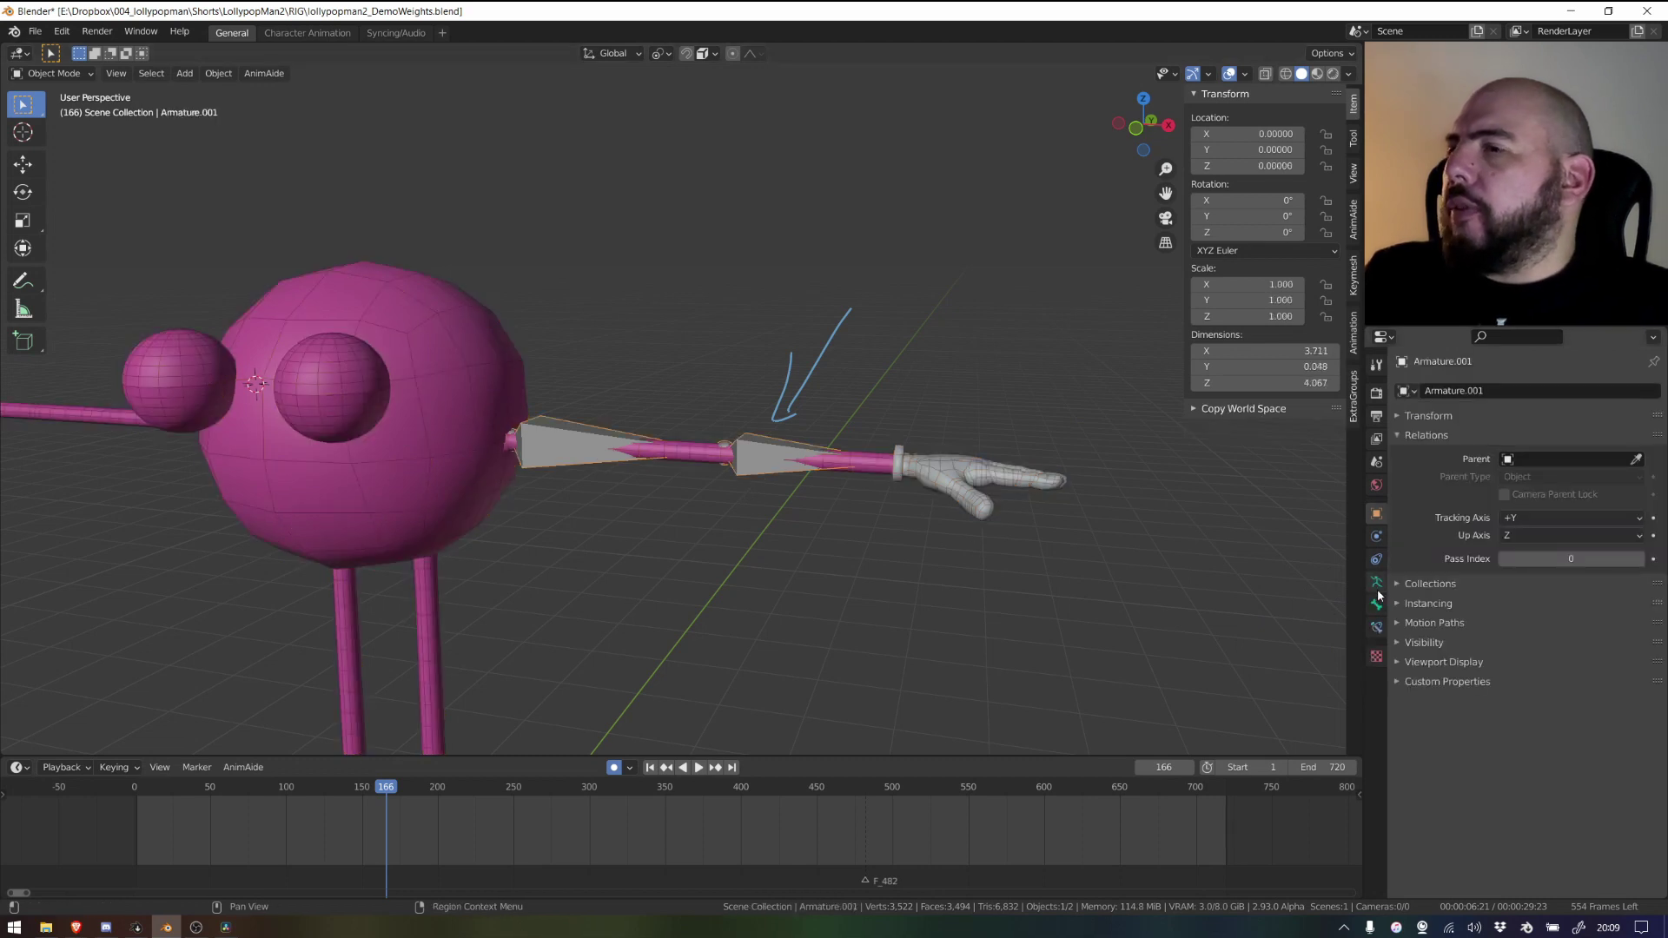
{"action": "left_click", "coordinate": [702, 454]}
{"action": "left_click", "coordinate": [1376, 629]}
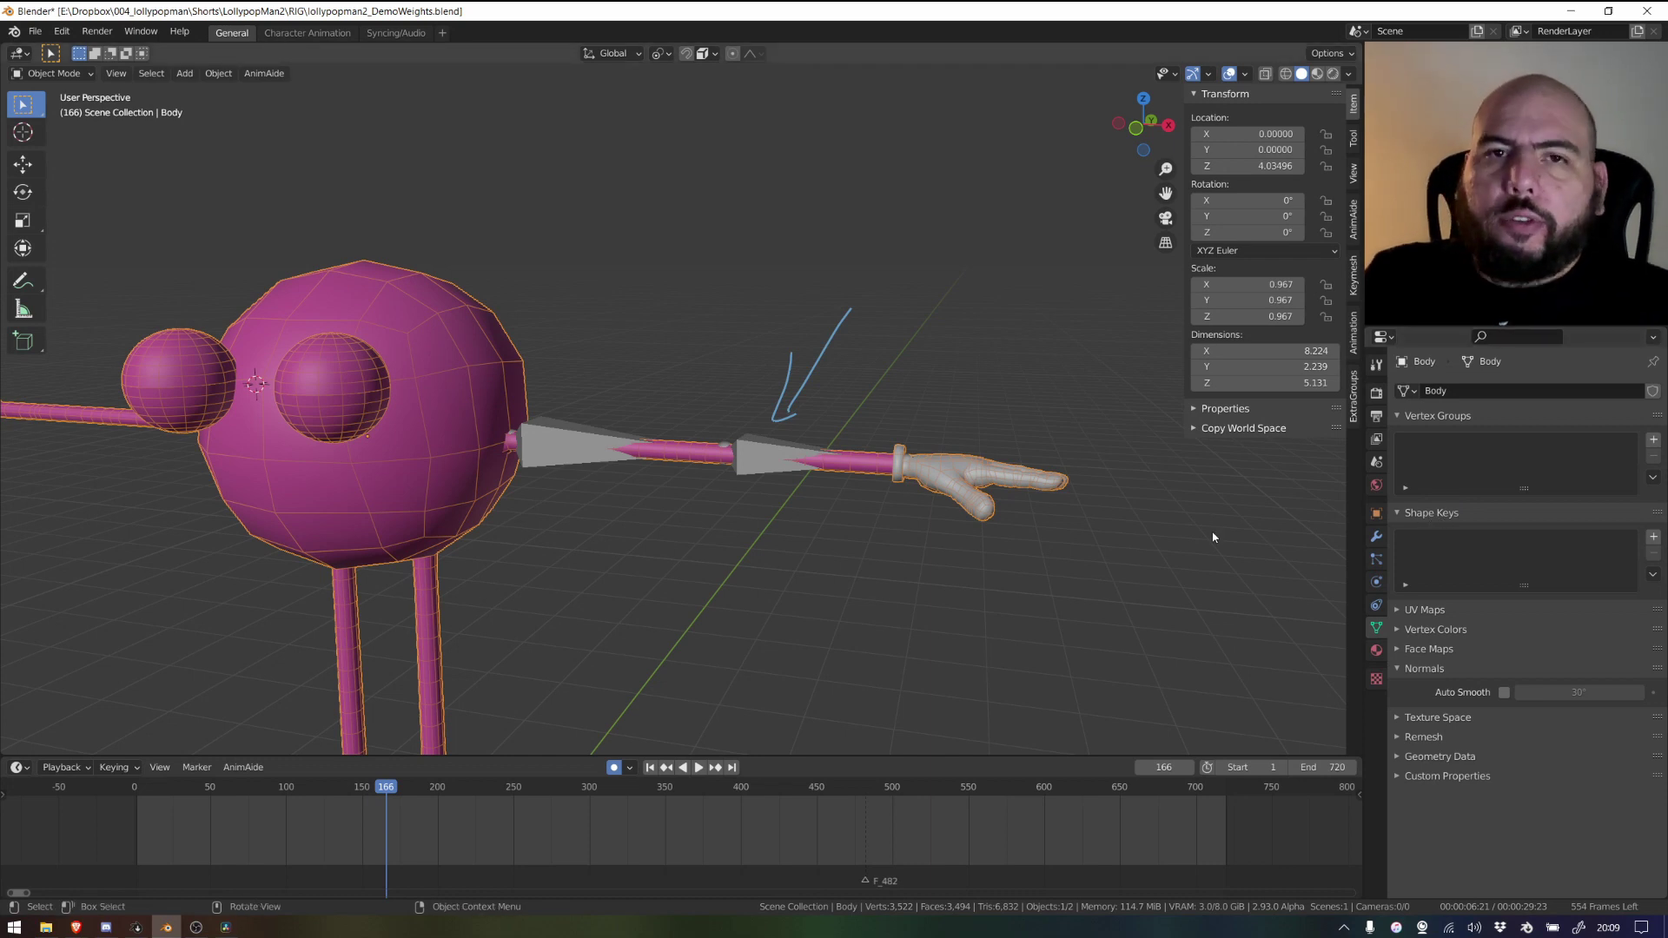
Step: Select the Body mesh together with the armature, enter Pose Mode and select the forearm bone
{"action": "left_click", "coordinate": [623, 570]}
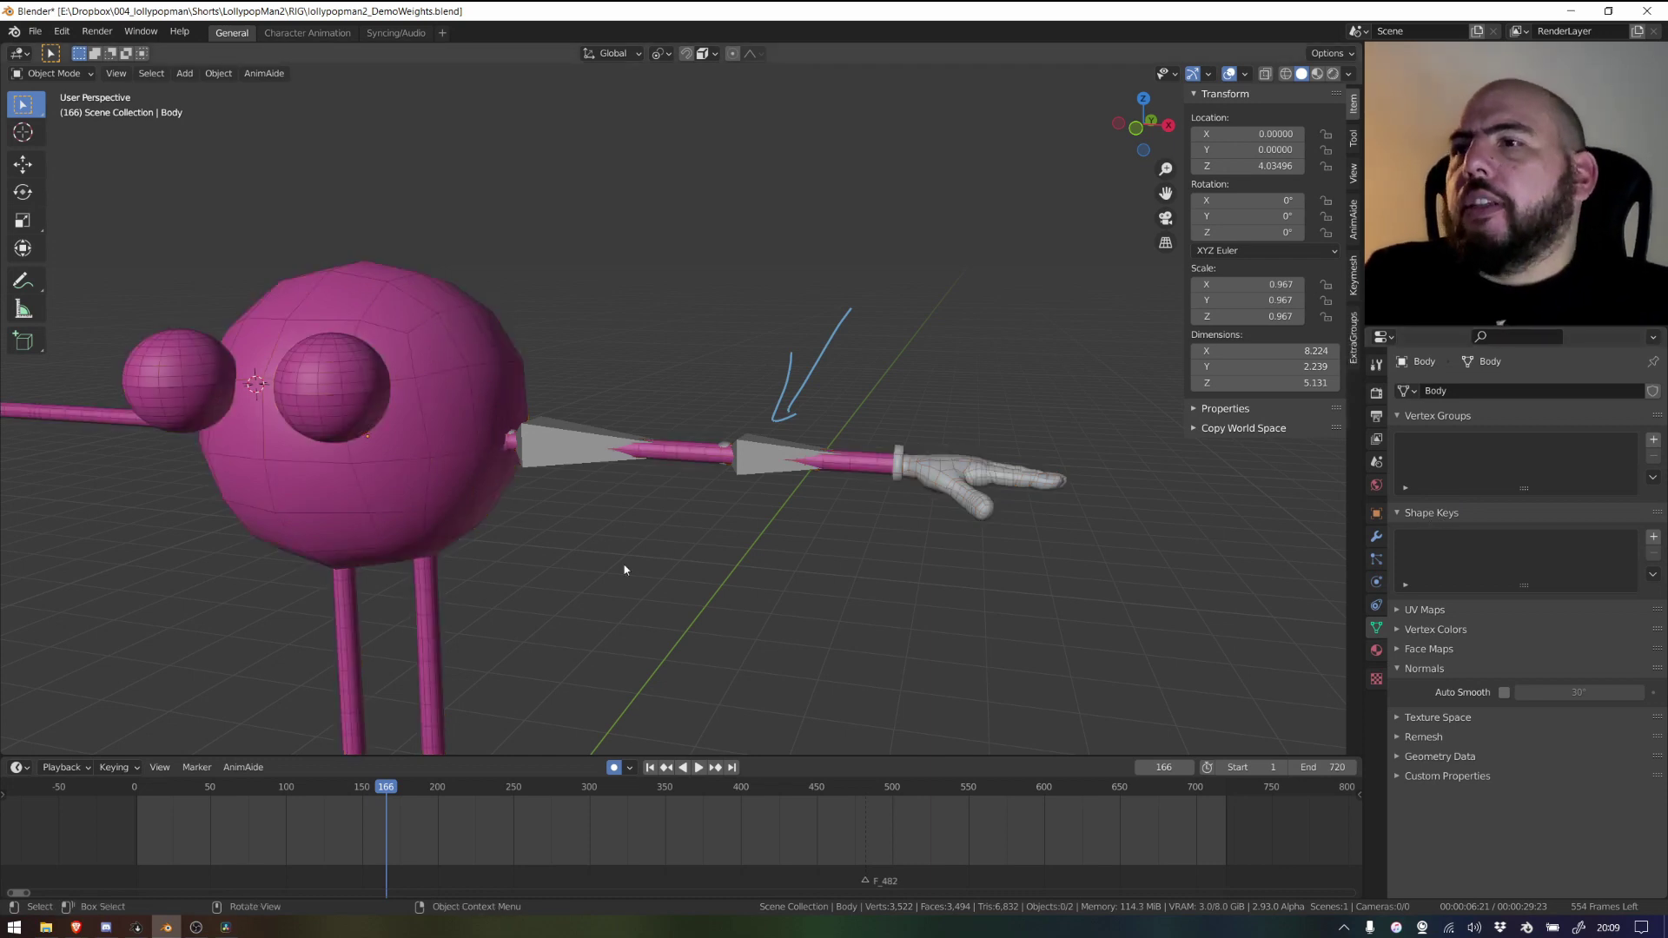
{"action": "left_click", "coordinate": [675, 454]}
{"action": "left_click", "coordinate": [720, 459], "text": "shift"}
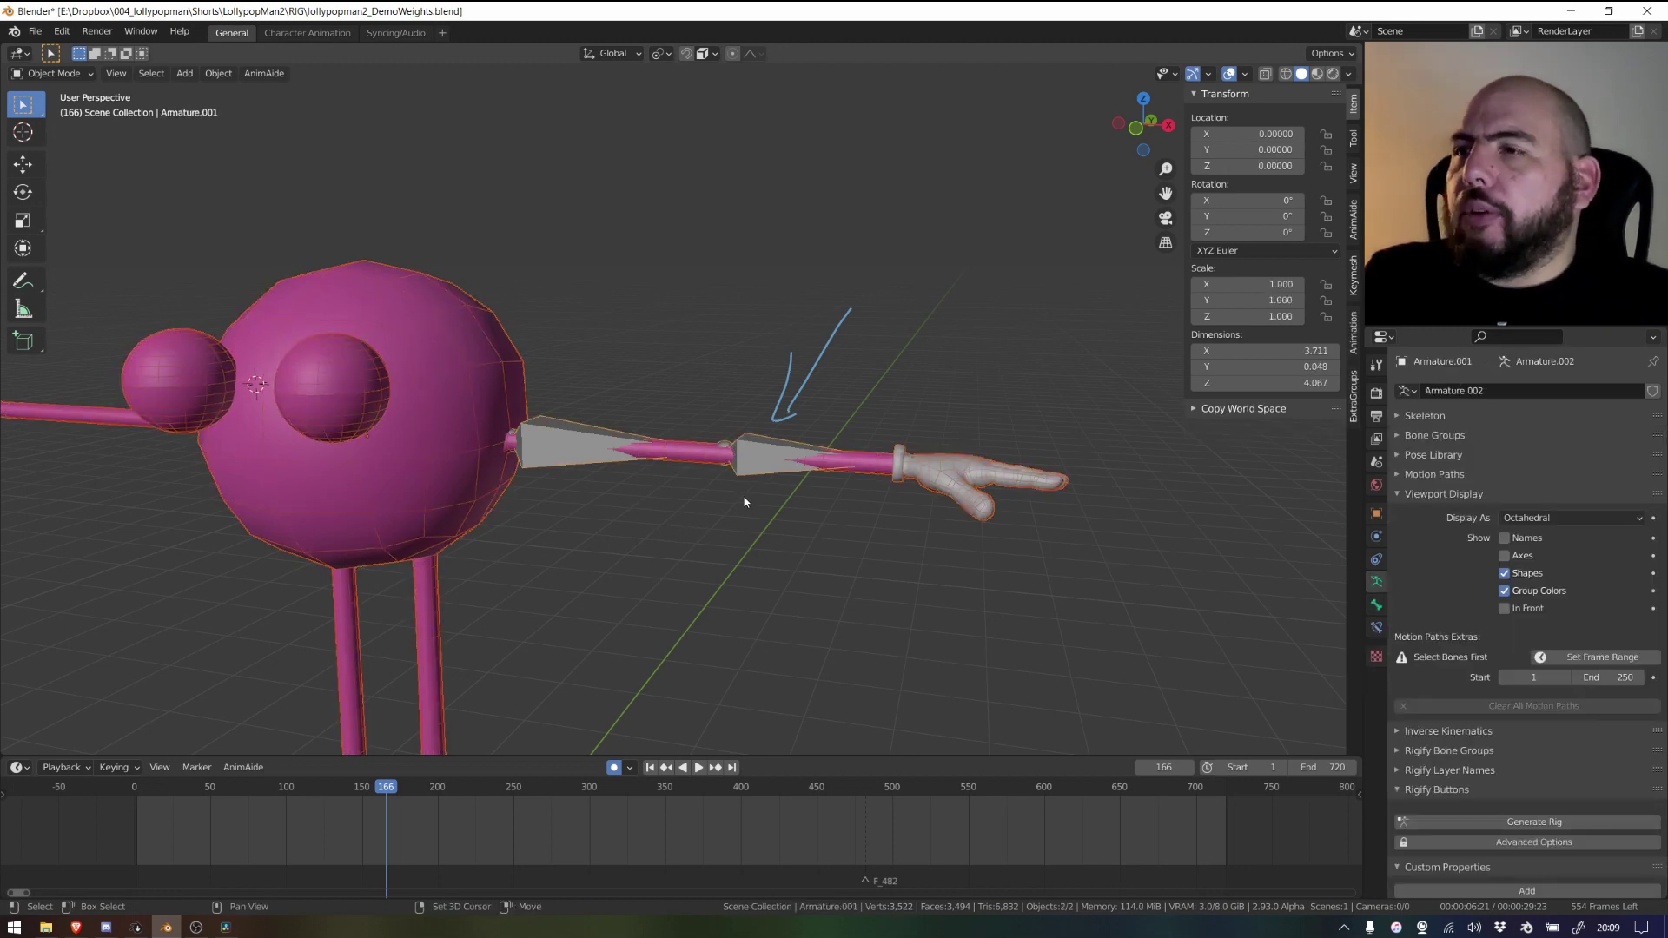
{"action": "key", "text": "ctrl+Tab"}
{"action": "left_click", "coordinate": [756, 467]}
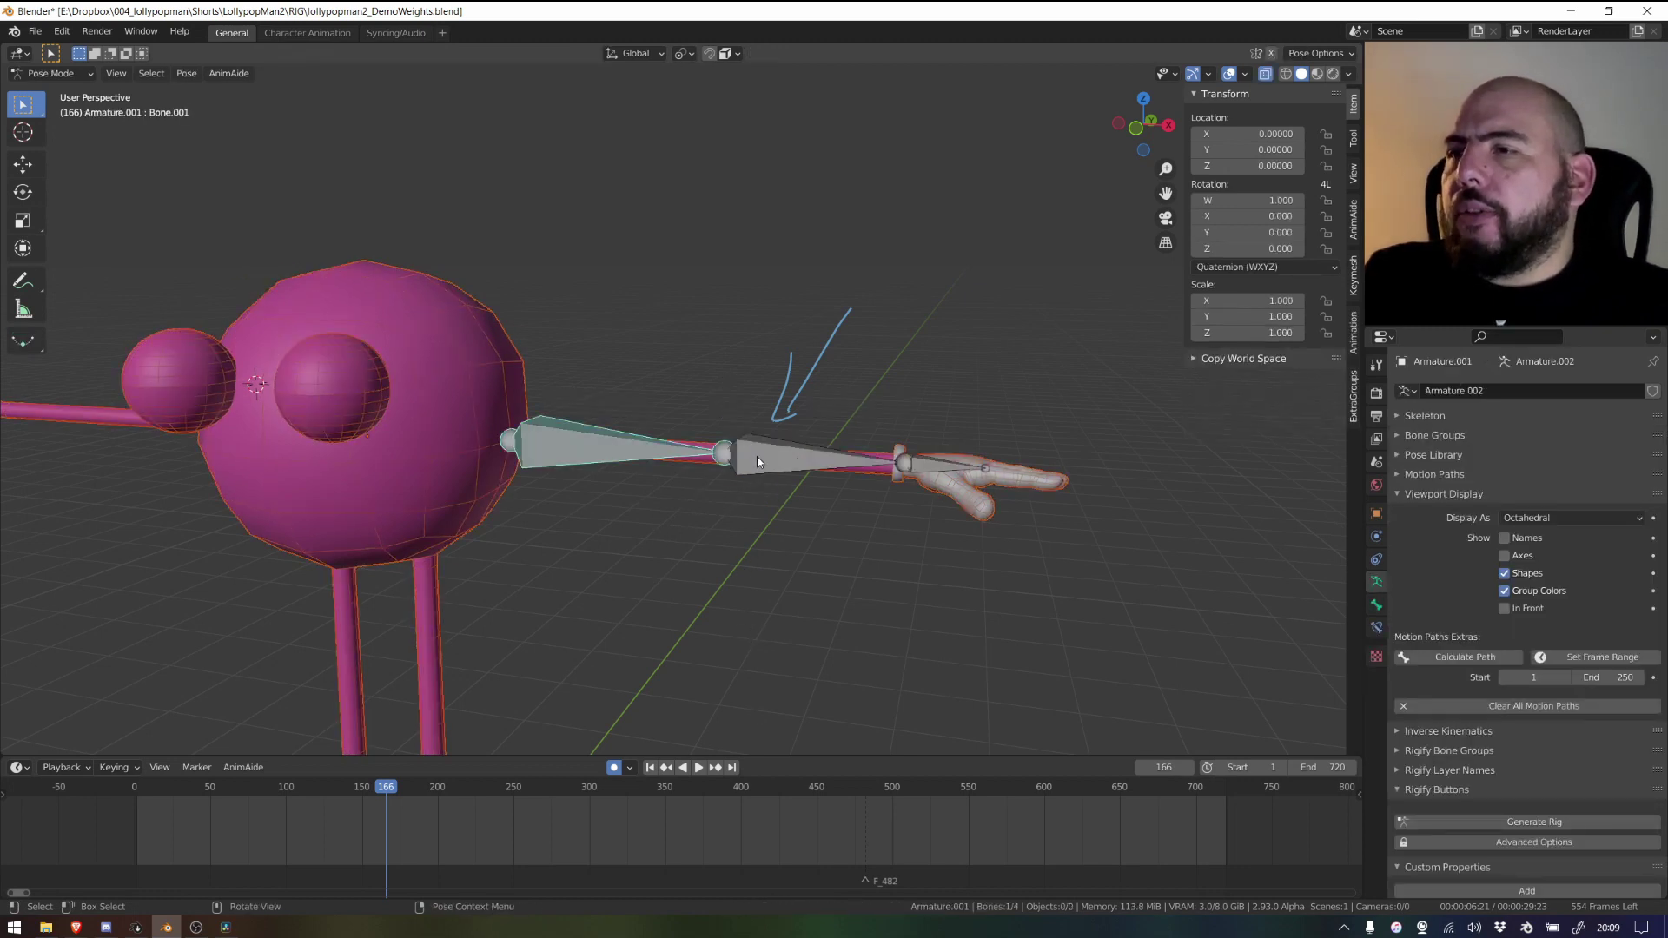
{"action": "left_click", "coordinate": [751, 474]}
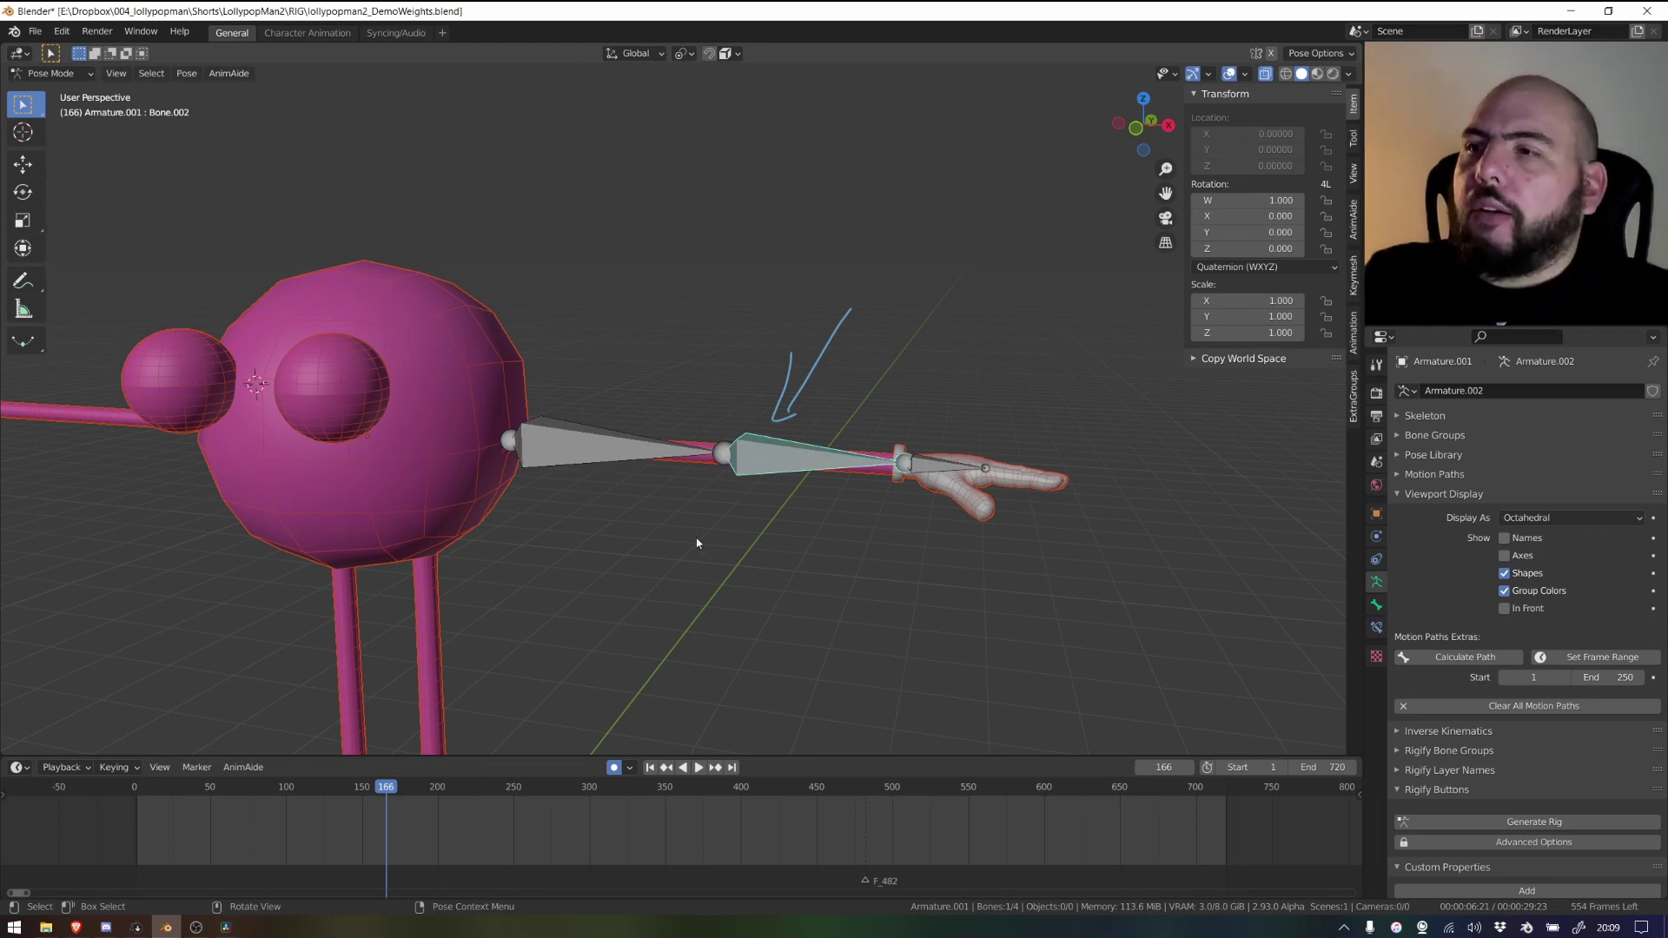
Step: Return to Object Mode, make the Body mesh the active object and switch it to Weight Paint mode
{"action": "key", "text": "ctrl+Tab"}
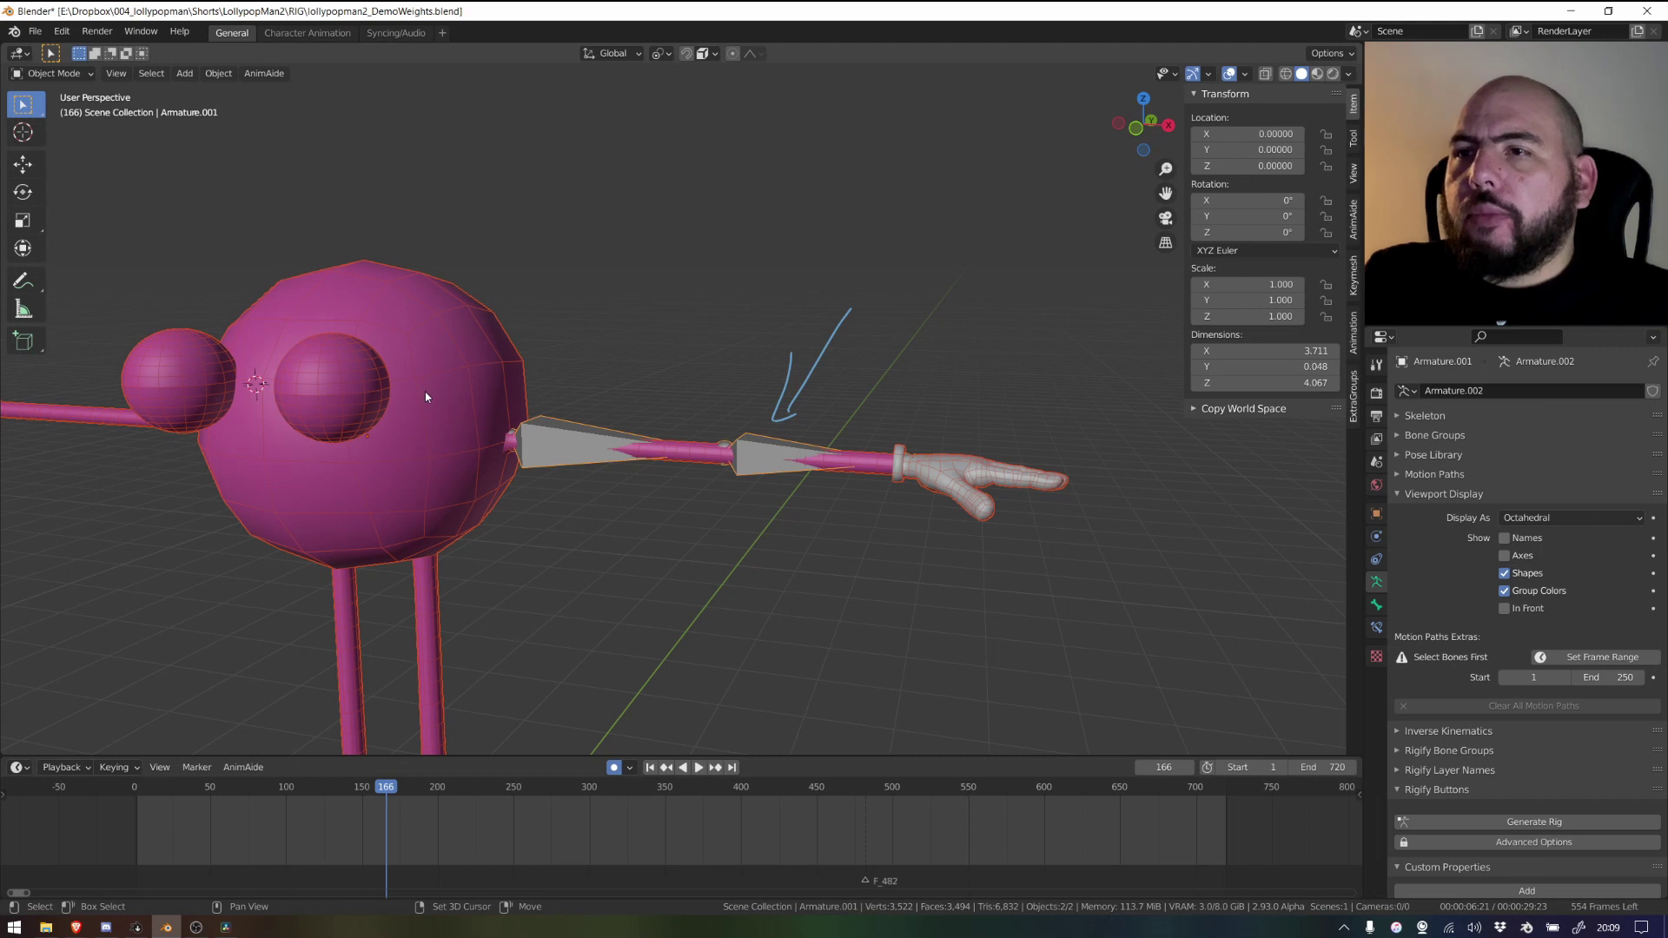
{"action": "left_click", "coordinate": [368, 443], "text": "shift"}
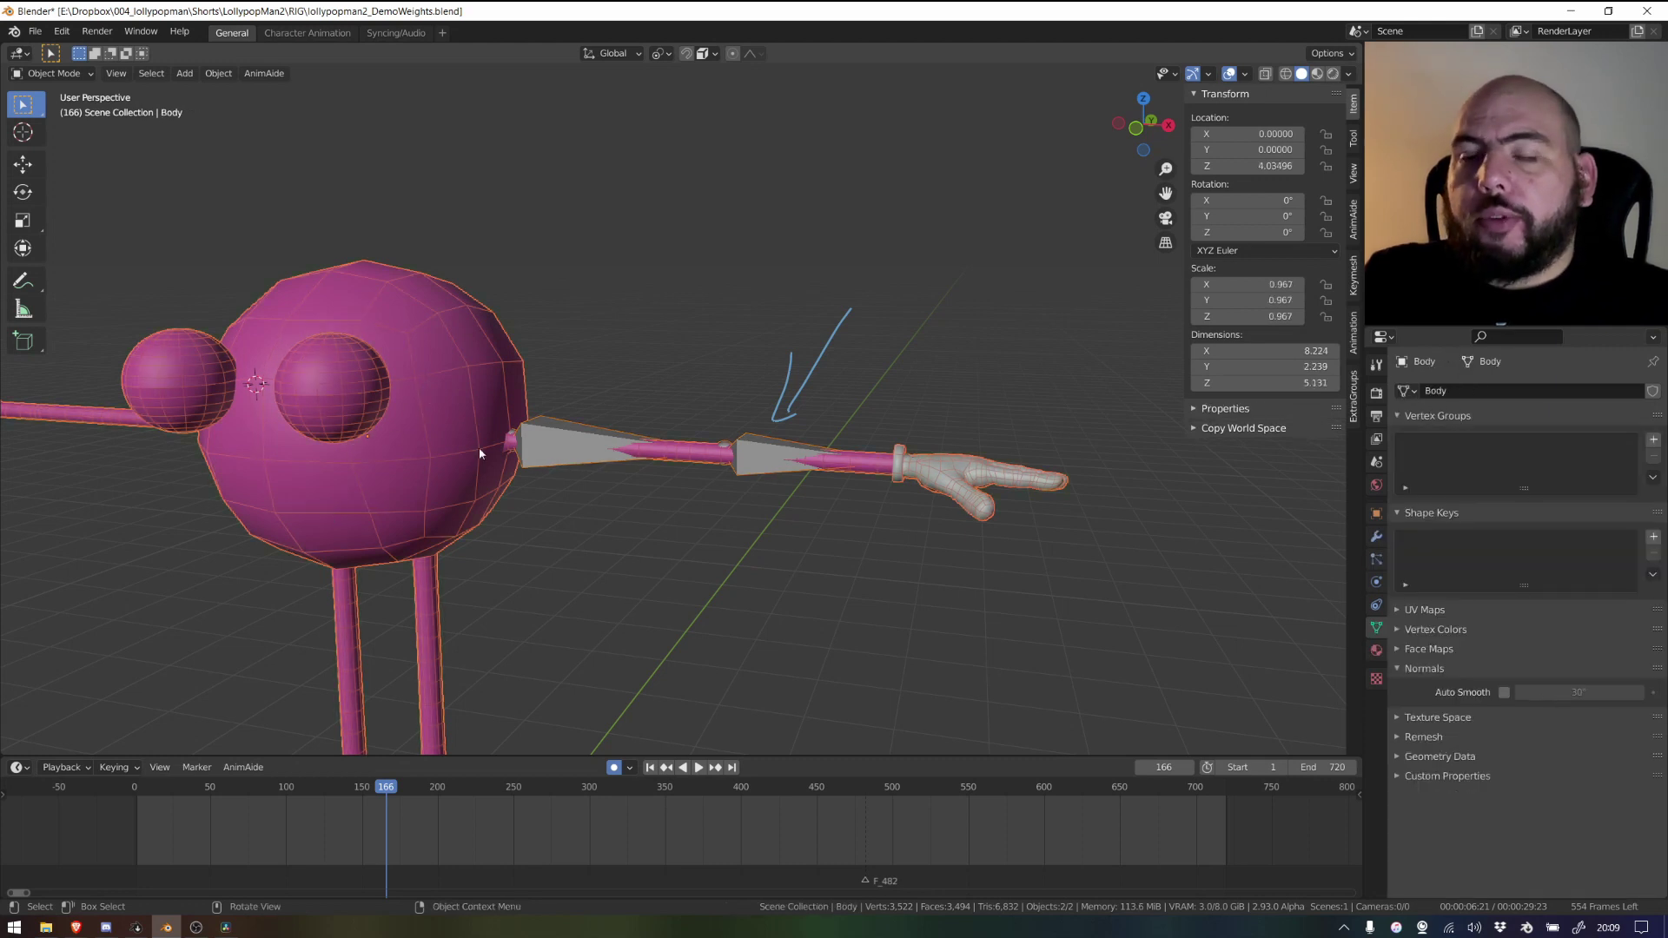
{"action": "key", "text": "ctrl+Tab"}
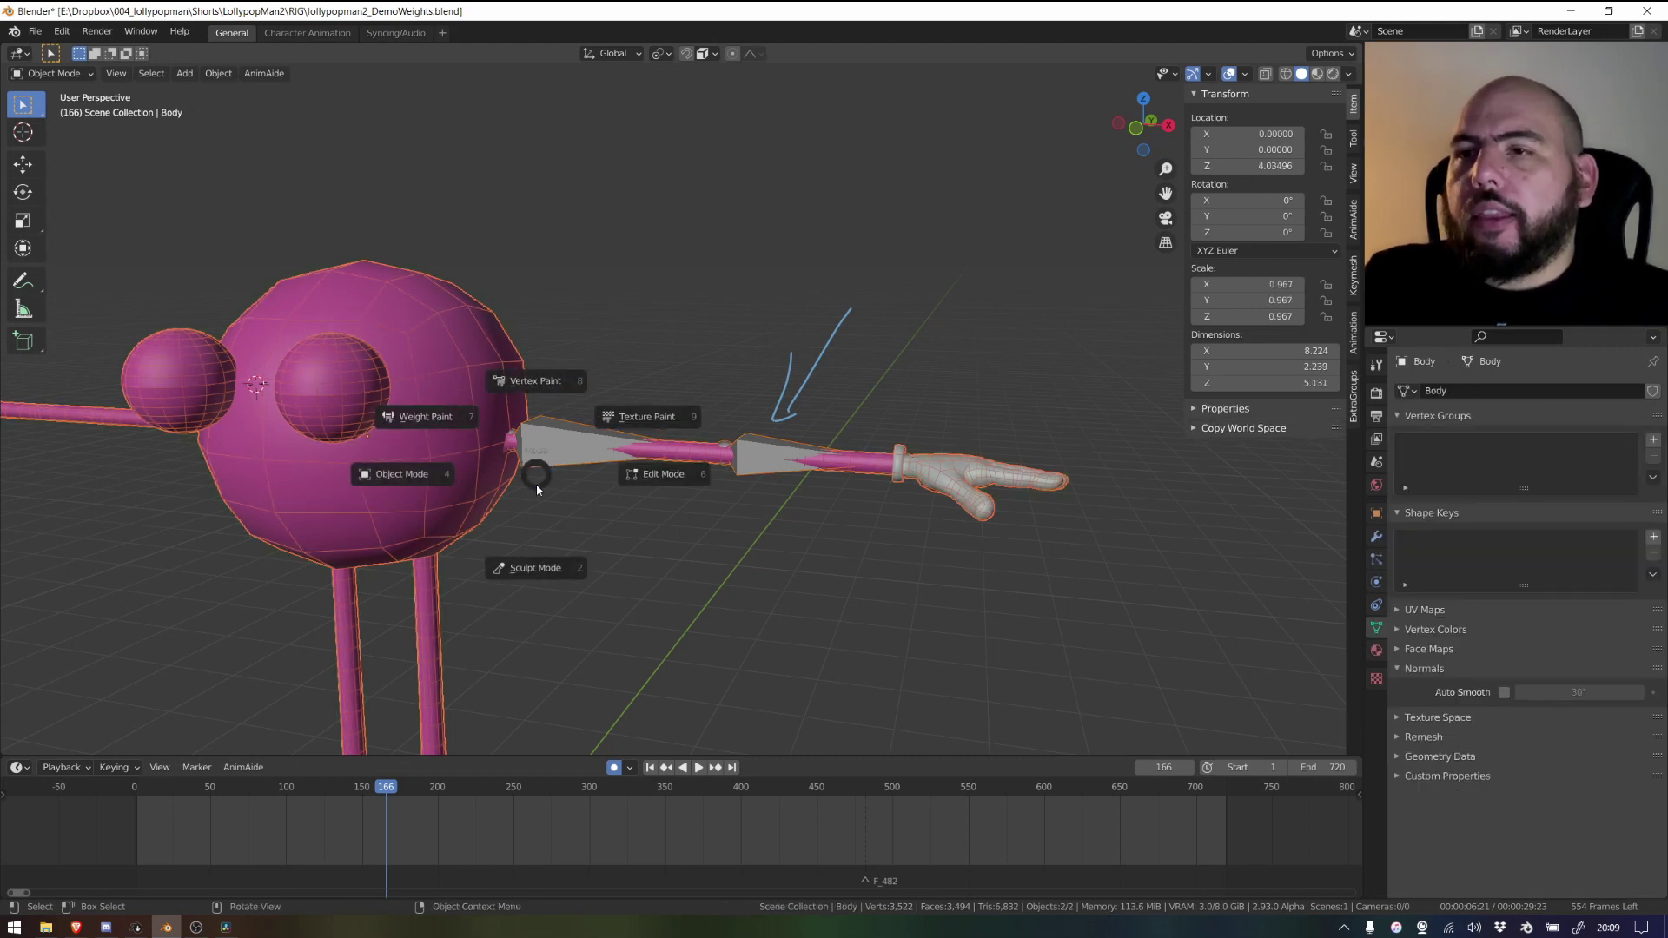
{"action": "left_click", "coordinate": [449, 418]}
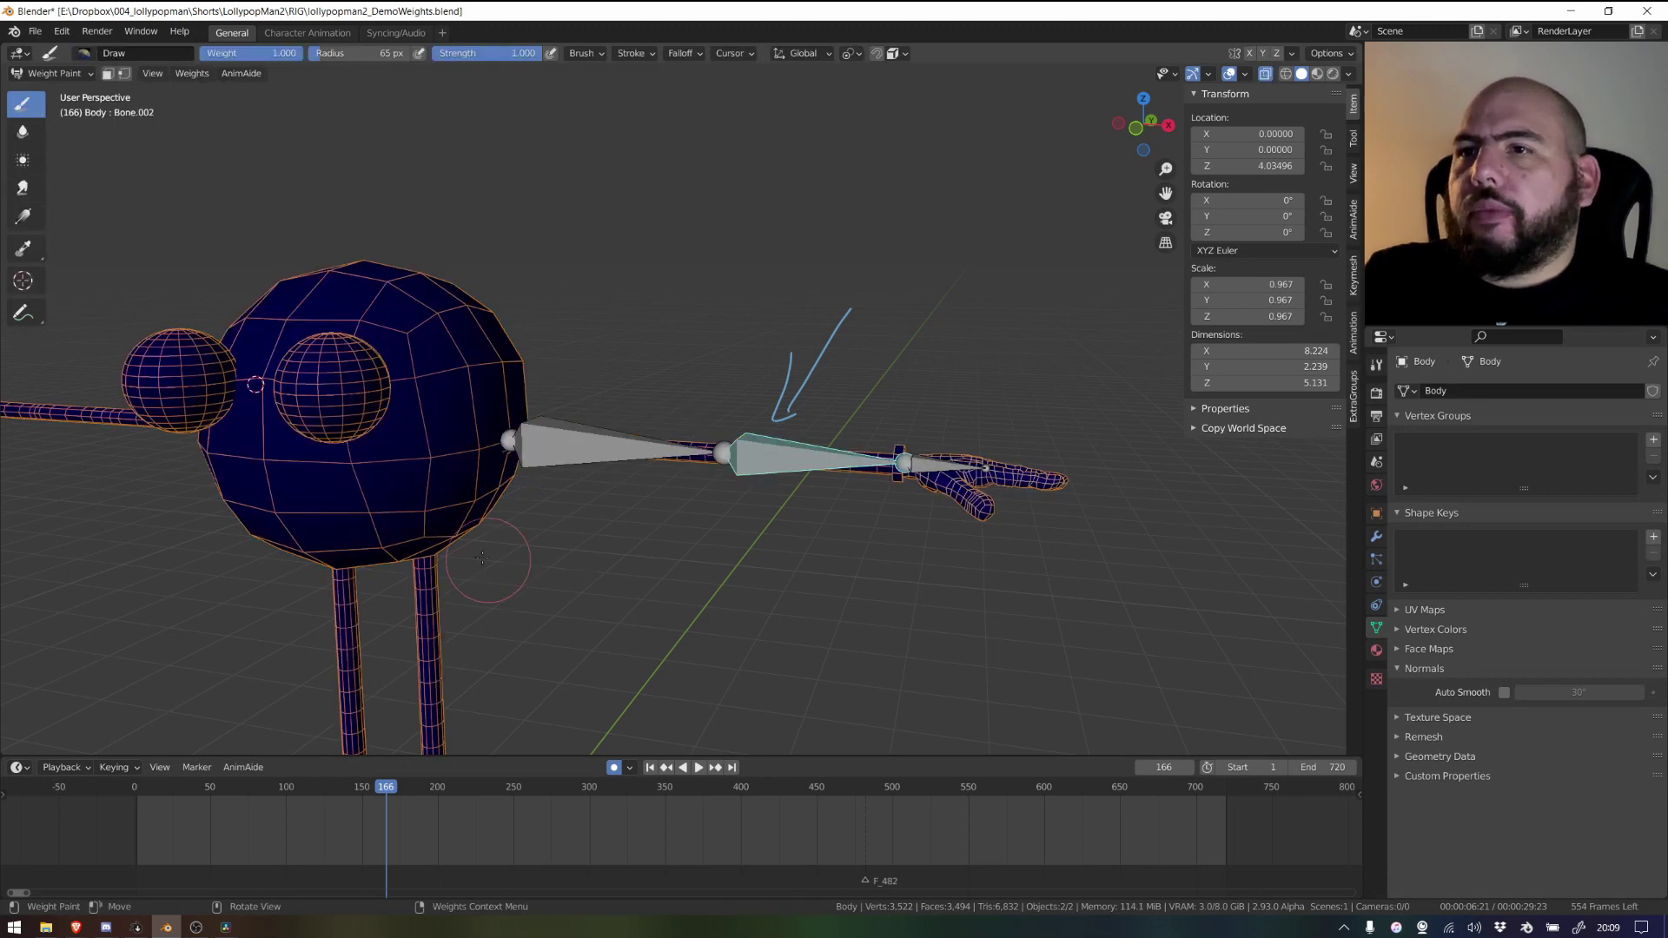
Step: Lower the wireframe opacity in the viewport overlays to about 0.18
{"action": "mouse_move", "coordinate": [630, 621]}
{"action": "middle_mouse_down"}
{"action": "mouse_move", "coordinate": [721, 612]}
{"action": "mouse_move", "coordinate": [597, 677]}
{"action": "mouse_move", "coordinate": [681, 614]}
{"action": "mouse_move", "coordinate": [576, 681]}
{"action": "mouse_move", "coordinate": [558, 662]}
{"action": "mouse_move", "coordinate": [541, 496]}
{"action": "middle_mouse_up"}
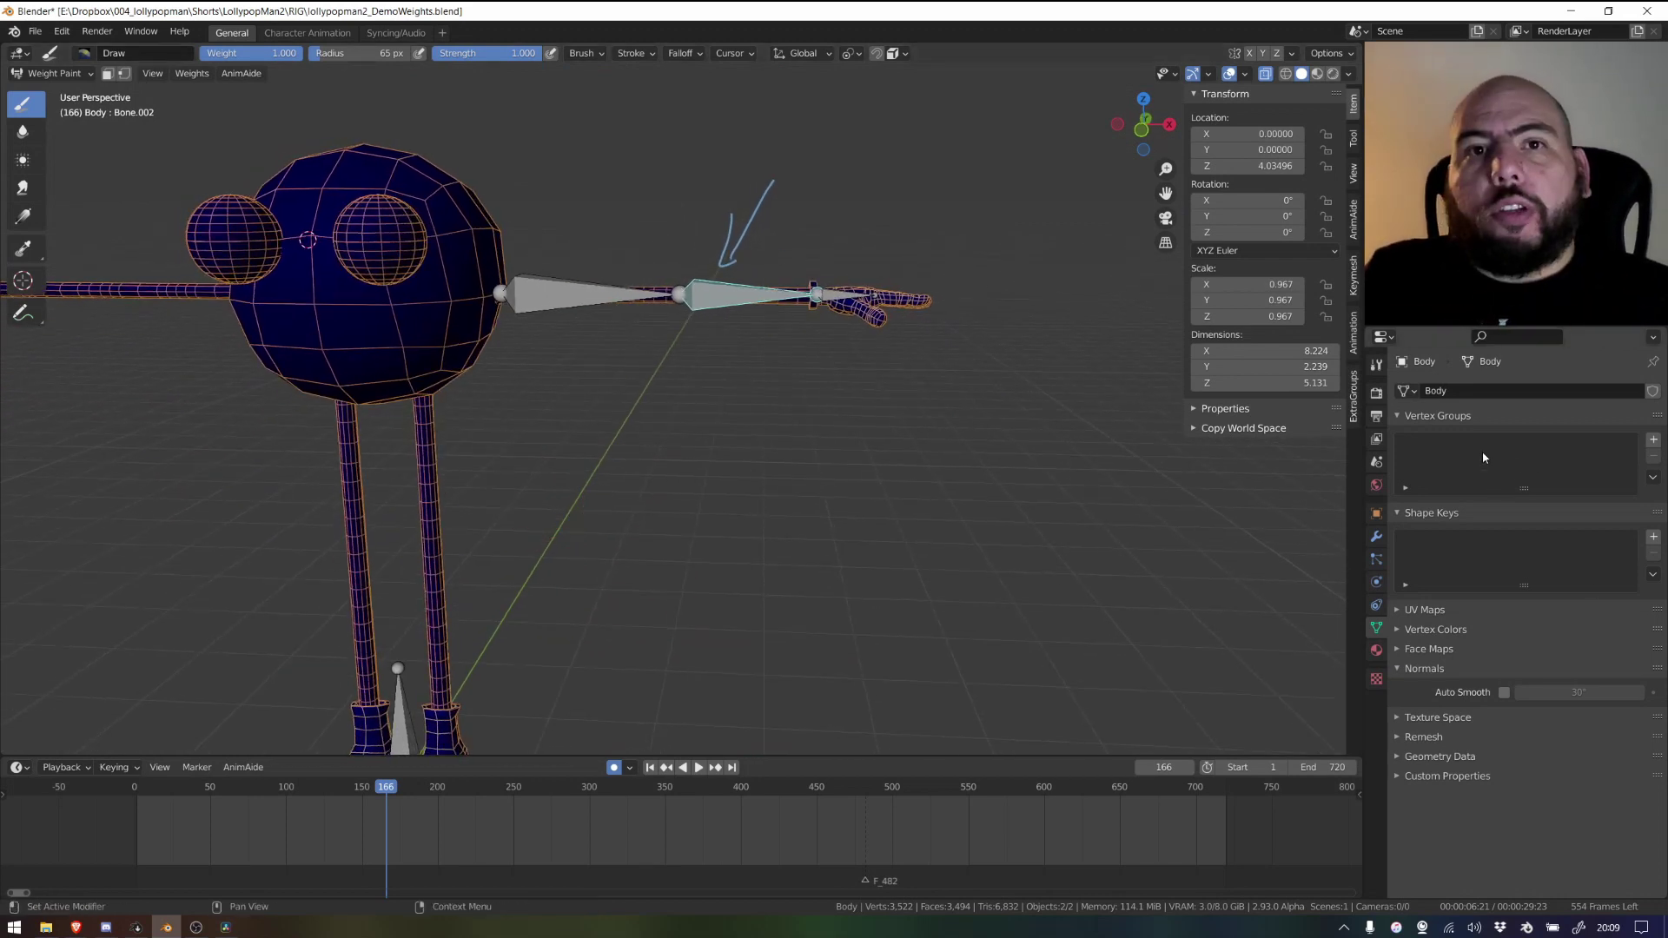
{"action": "middle_click_drag", "start_coordinate": [738, 452], "coordinate": [660, 444]}
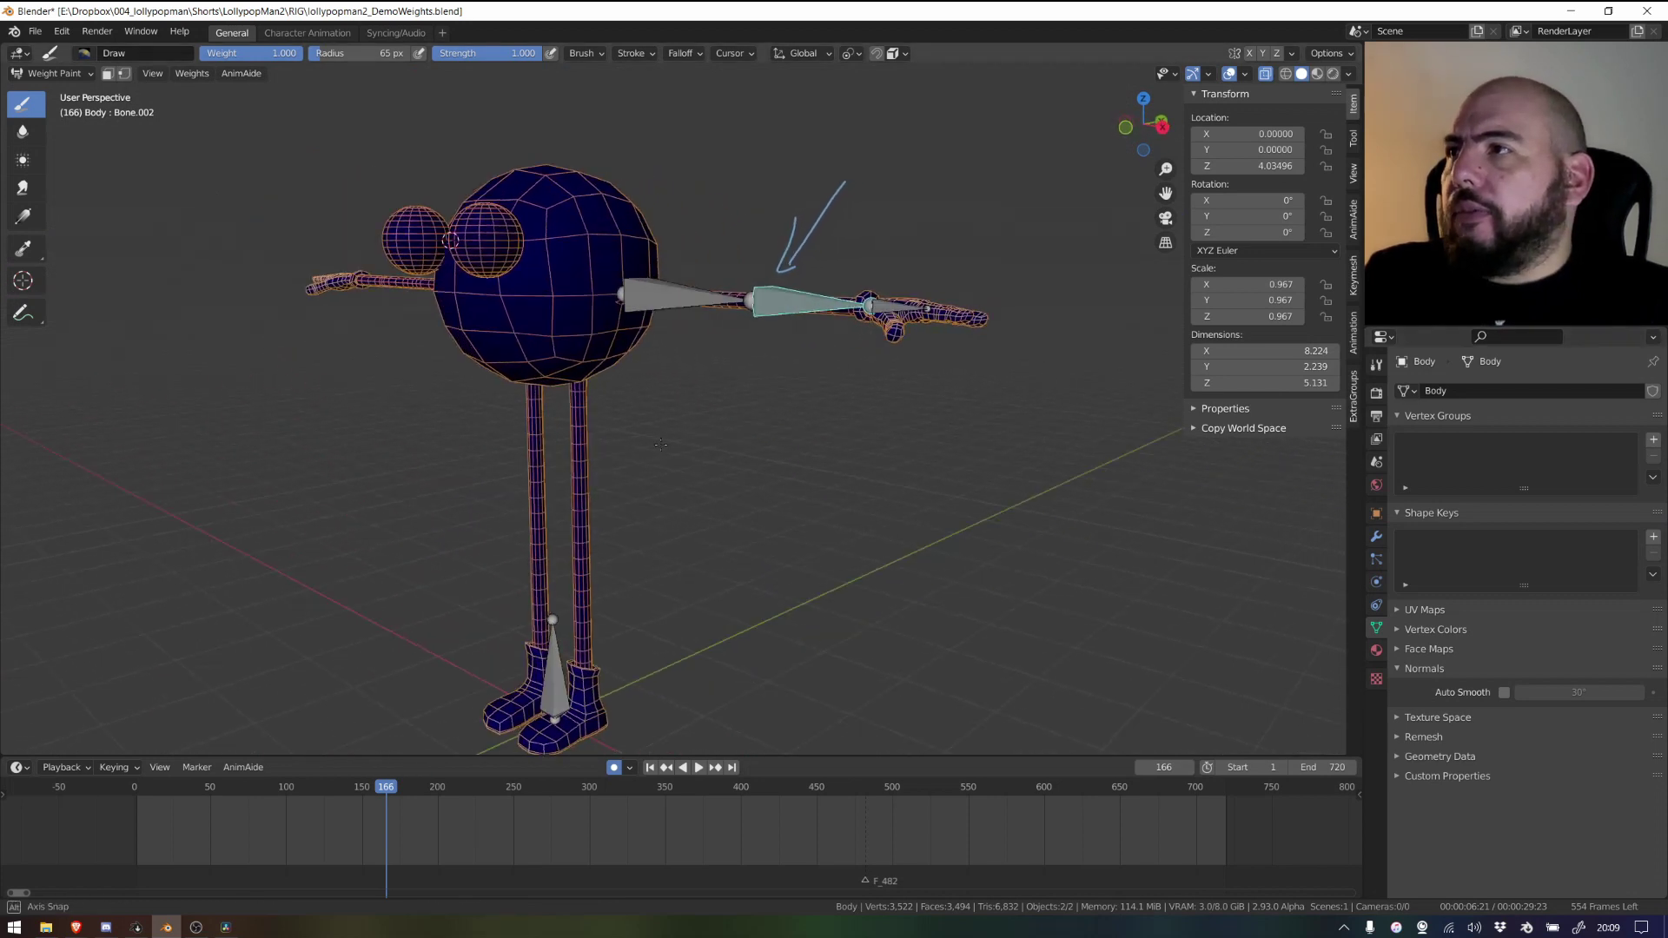
{"action": "left_click", "coordinate": [1349, 75]}
{"action": "left_click", "coordinate": [1244, 75]}
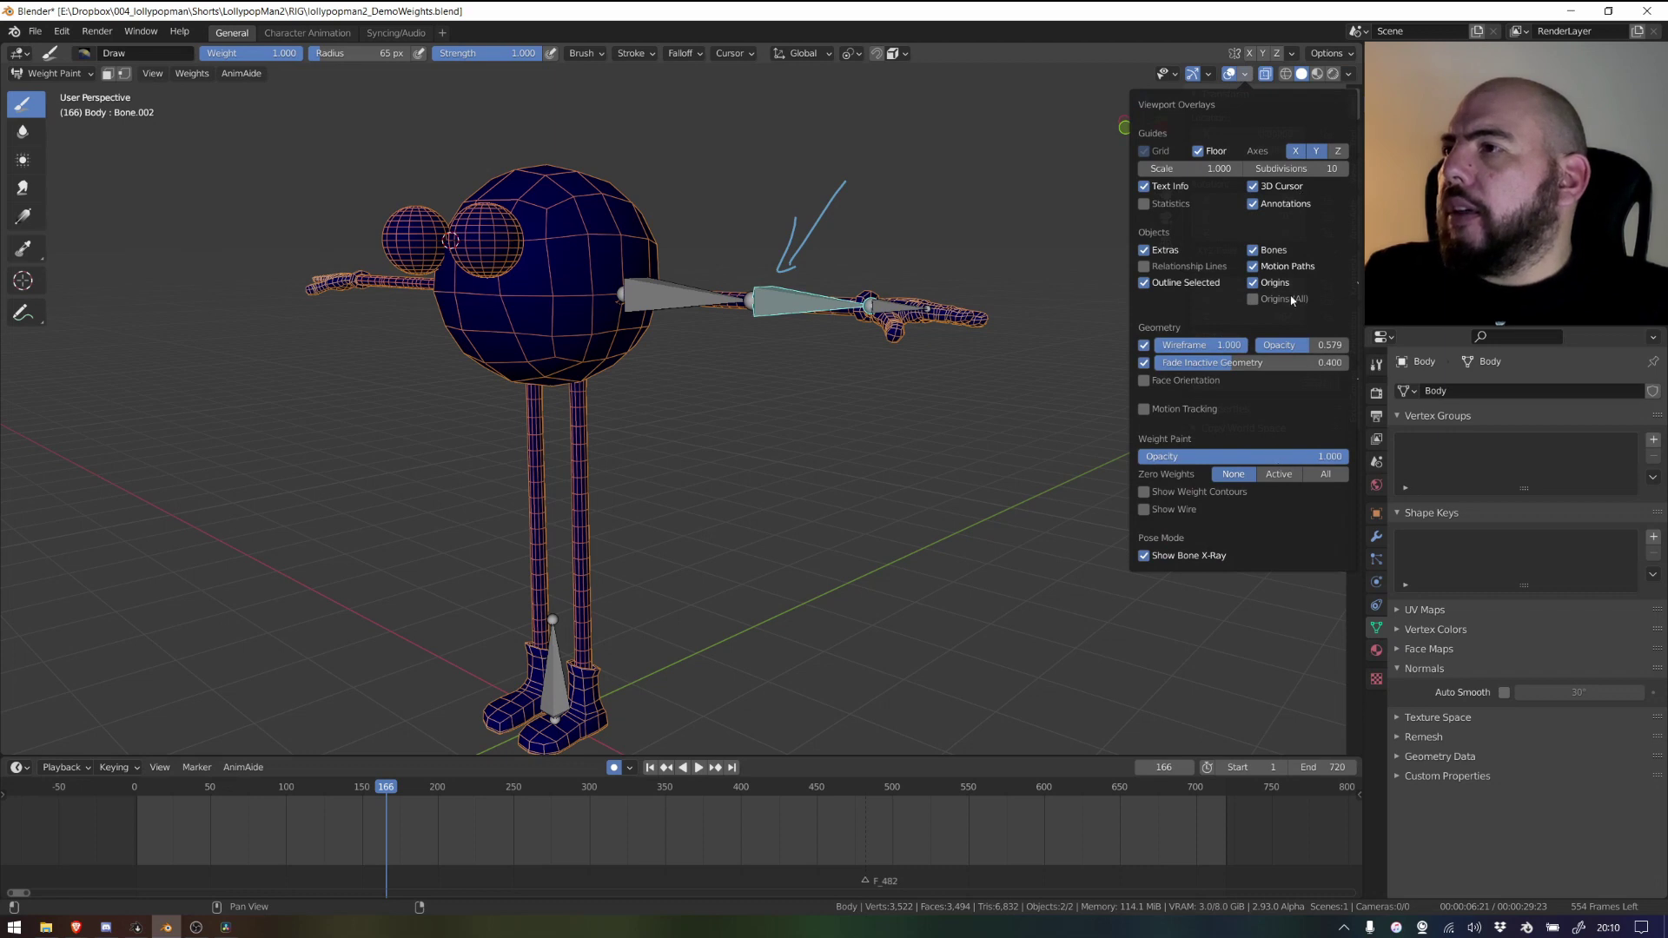
{"action": "mouse_move", "coordinate": [1293, 351]}
{"action": "left_mouse_down"}
{"action": "mouse_move", "coordinate": [1264, 364]}
{"action": "mouse_move", "coordinate": [1275, 351]}
{"action": "left_mouse_up"}
{"action": "left_click", "coordinate": [1143, 362]}
{"action": "left_click", "coordinate": [1143, 362]}
Step: Turn off the wireframe overlay so the mesh is shown without its edge lines
{"action": "left_click", "coordinate": [1143, 345]}
{"action": "left_click", "coordinate": [1142, 345]}
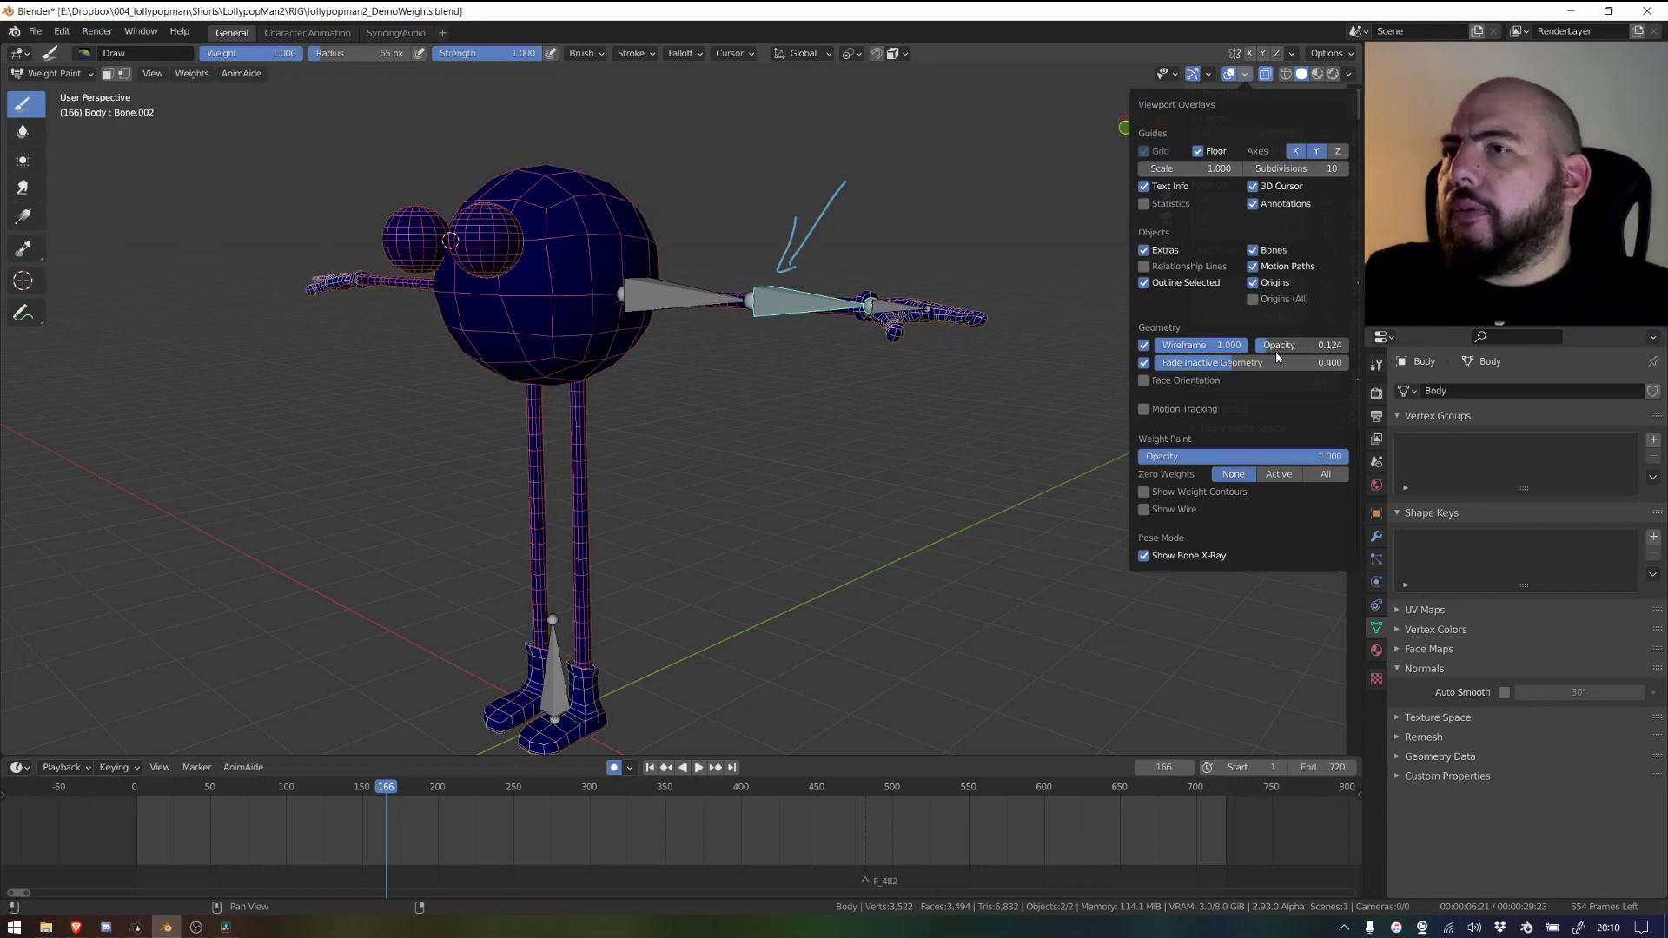
{"action": "left_click", "coordinate": [1144, 346]}
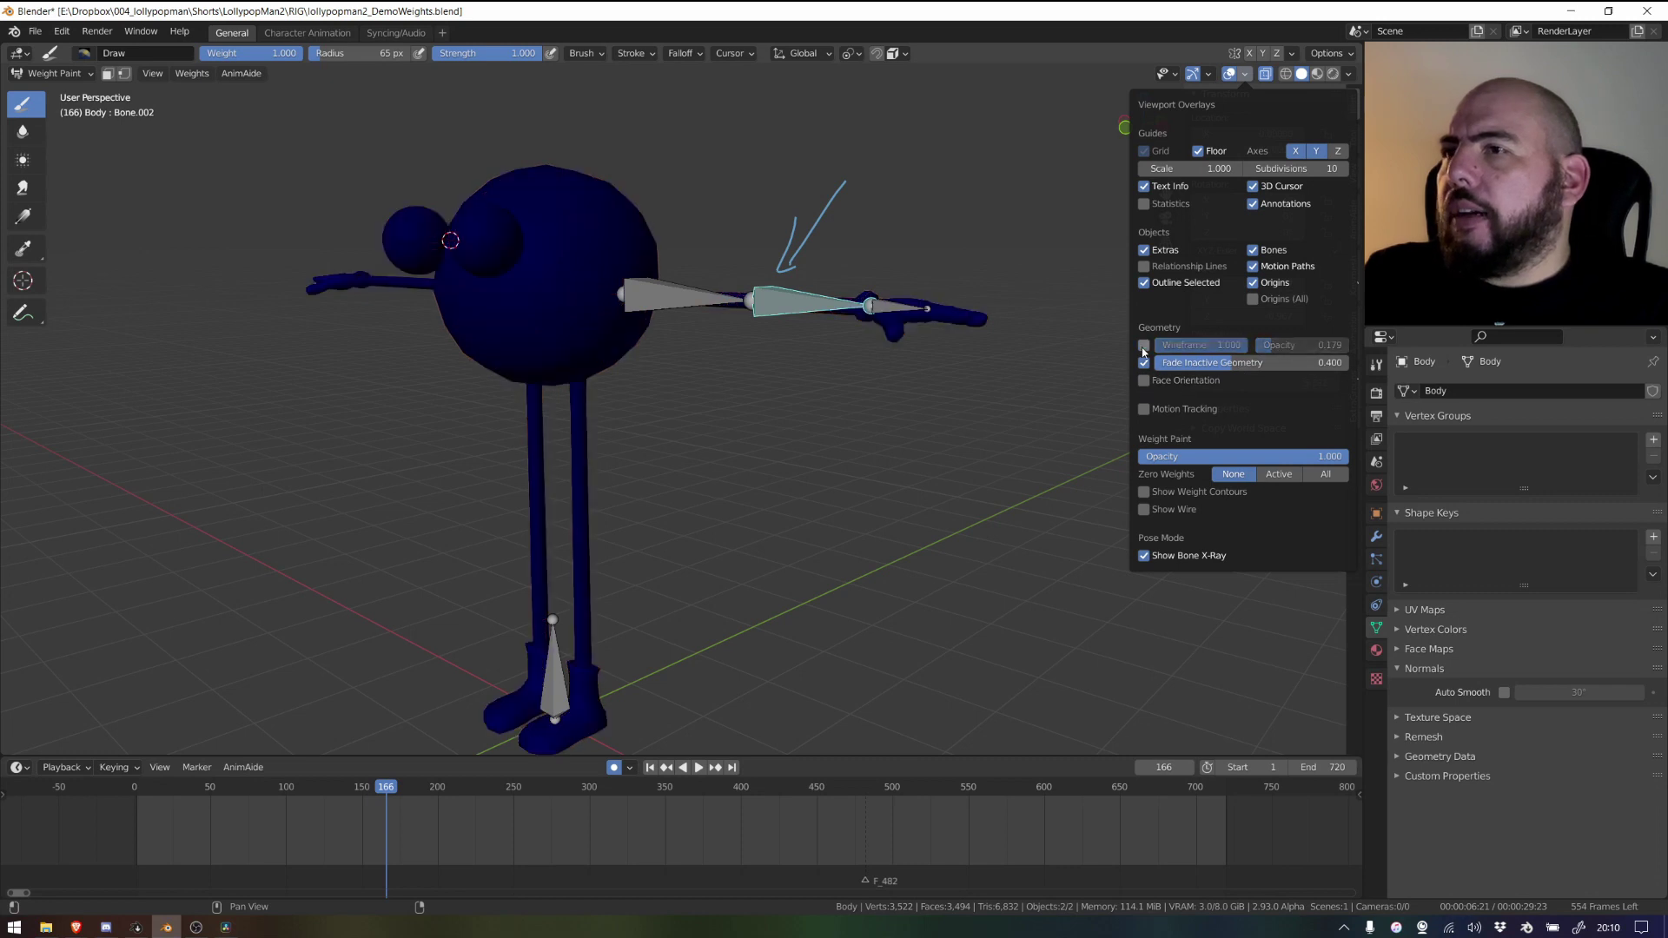
{"action": "left_click", "coordinate": [1143, 347]}
{"action": "left_click", "coordinate": [1143, 346]}
{"action": "left_click_drag", "start_coordinate": [1220, 346], "coordinate": [1181, 353]}
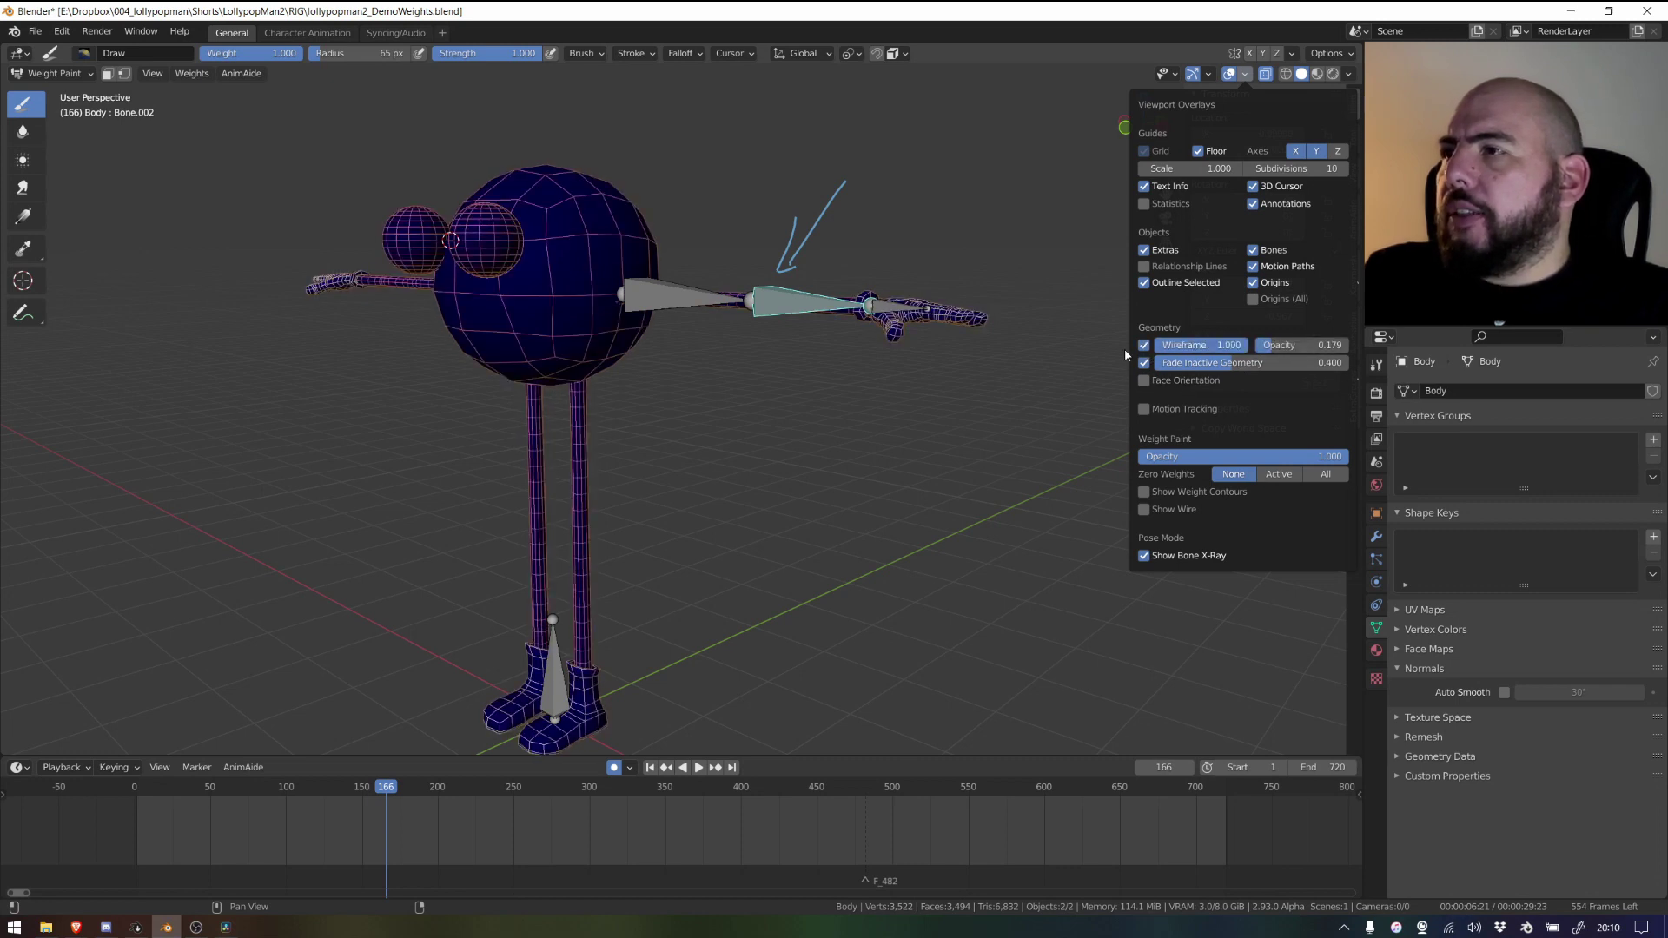
{"action": "left_click", "coordinate": [1143, 345]}
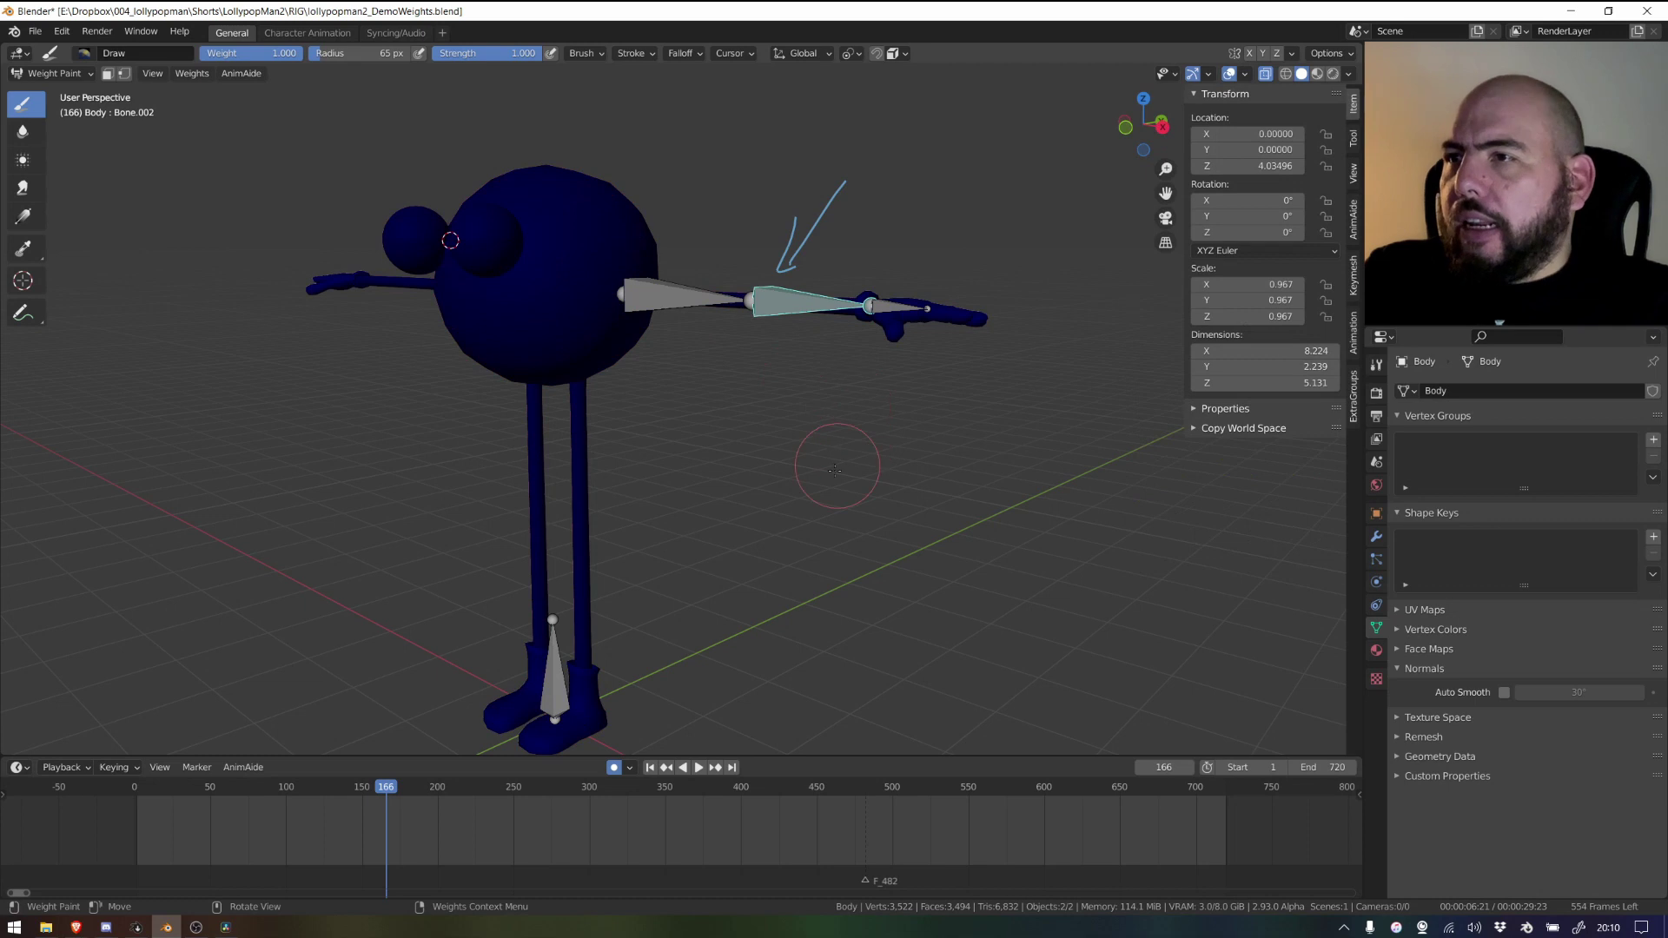
Step: Assign automatic weights from the selected forearm bone to the Body mesh and turn off X-ray display
{"action": "middle_click_drag", "start_coordinate": [837, 466], "coordinate": [670, 580]}
{"action": "scroll", "coordinate": [712, 467], "scroll_direction": "up", "scroll_amount": 2}
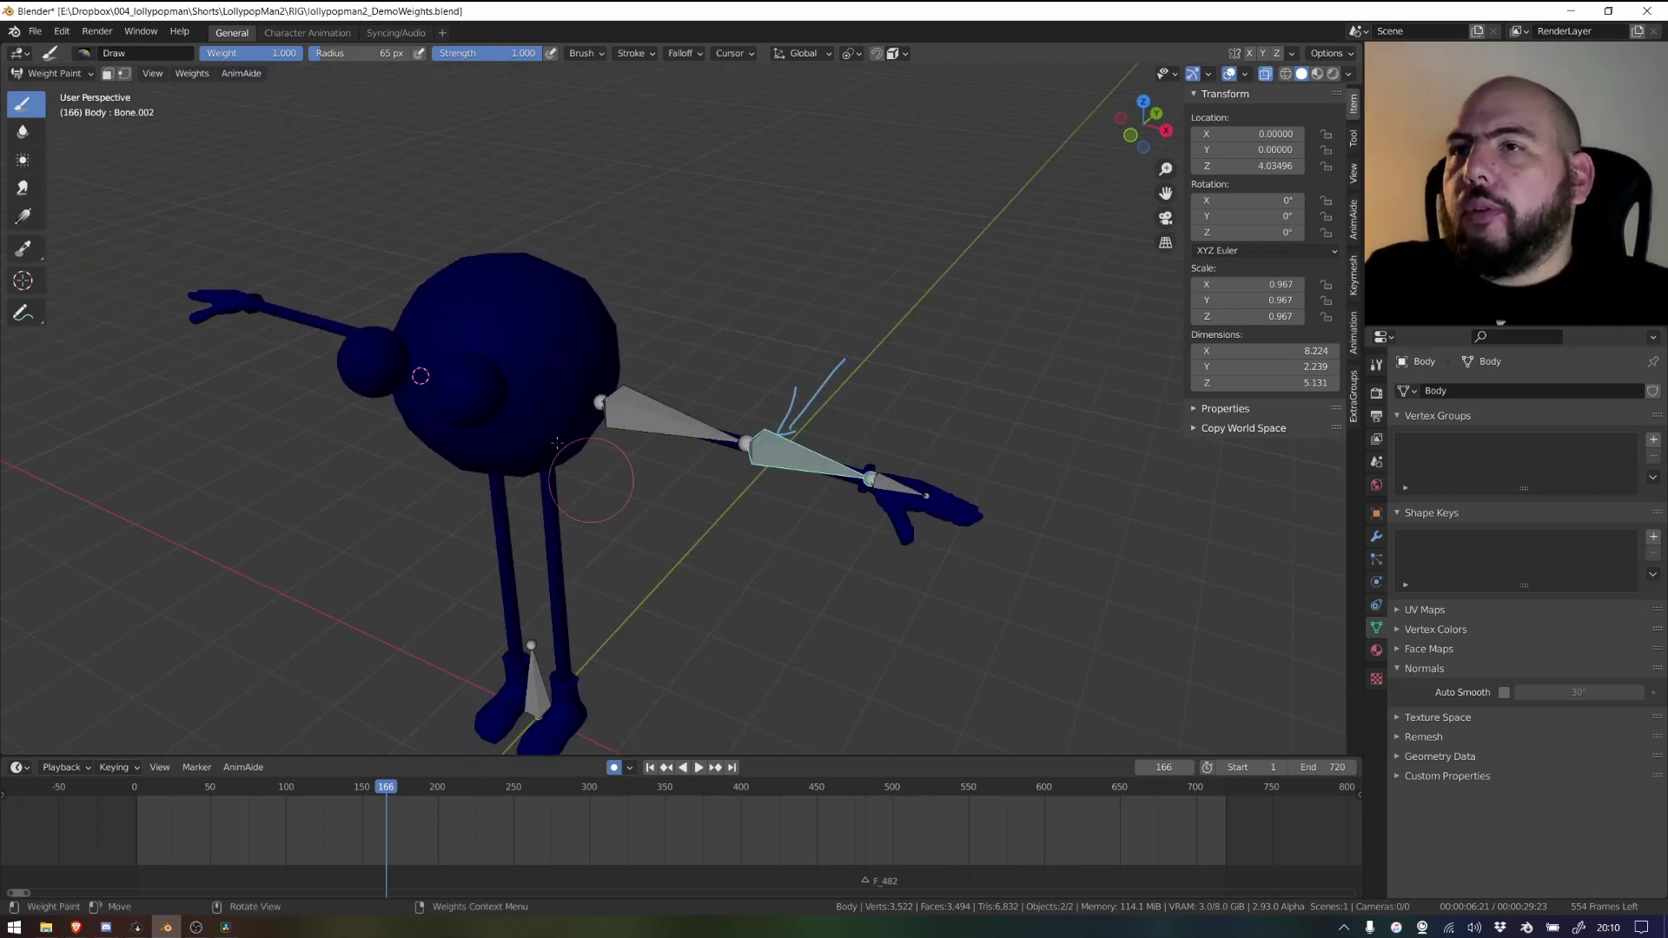
{"action": "left_click", "coordinate": [196, 77]}
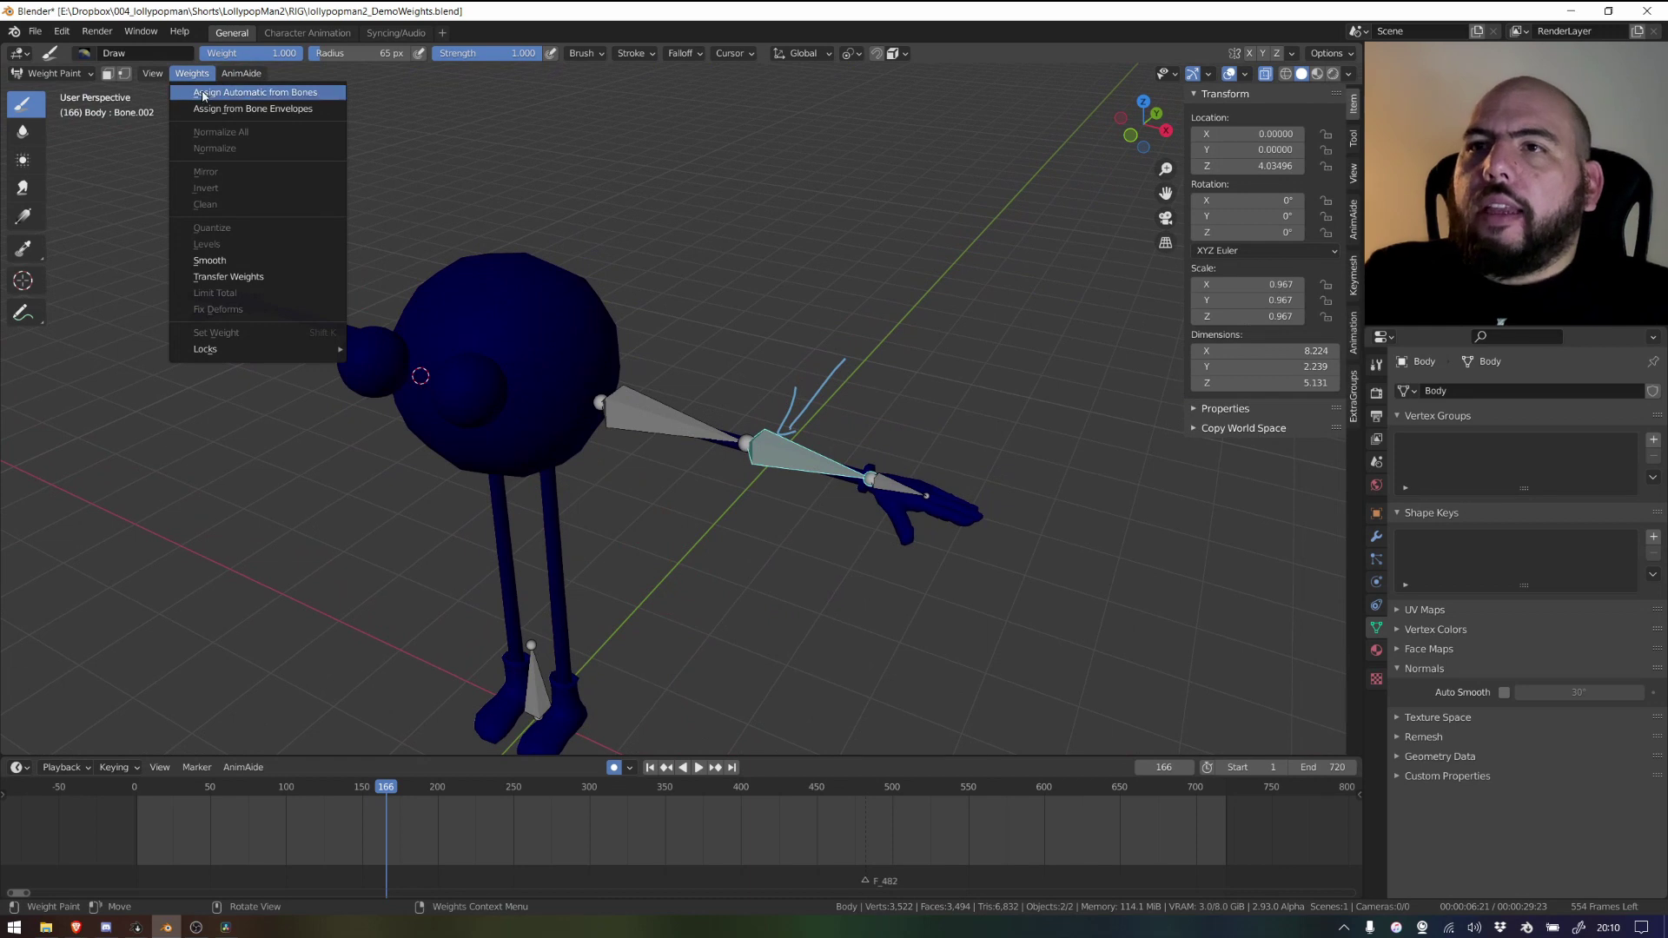
{"action": "left_click", "coordinate": [293, 98]}
{"action": "middle_click_drag", "start_coordinate": [536, 564], "coordinate": [500, 363]}
{"action": "key", "text": "alt+z"}
{"action": "mouse_move", "coordinate": [500, 363]}
{"action": "middle_mouse_down", "text": "ctrl"}
{"action": "mouse_move", "coordinate": [678, 352]}
{"action": "mouse_move", "coordinate": [651, 473]}
{"action": "mouse_move", "coordinate": [511, 619]}
{"action": "middle_mouse_up", "text": "ctrl"}
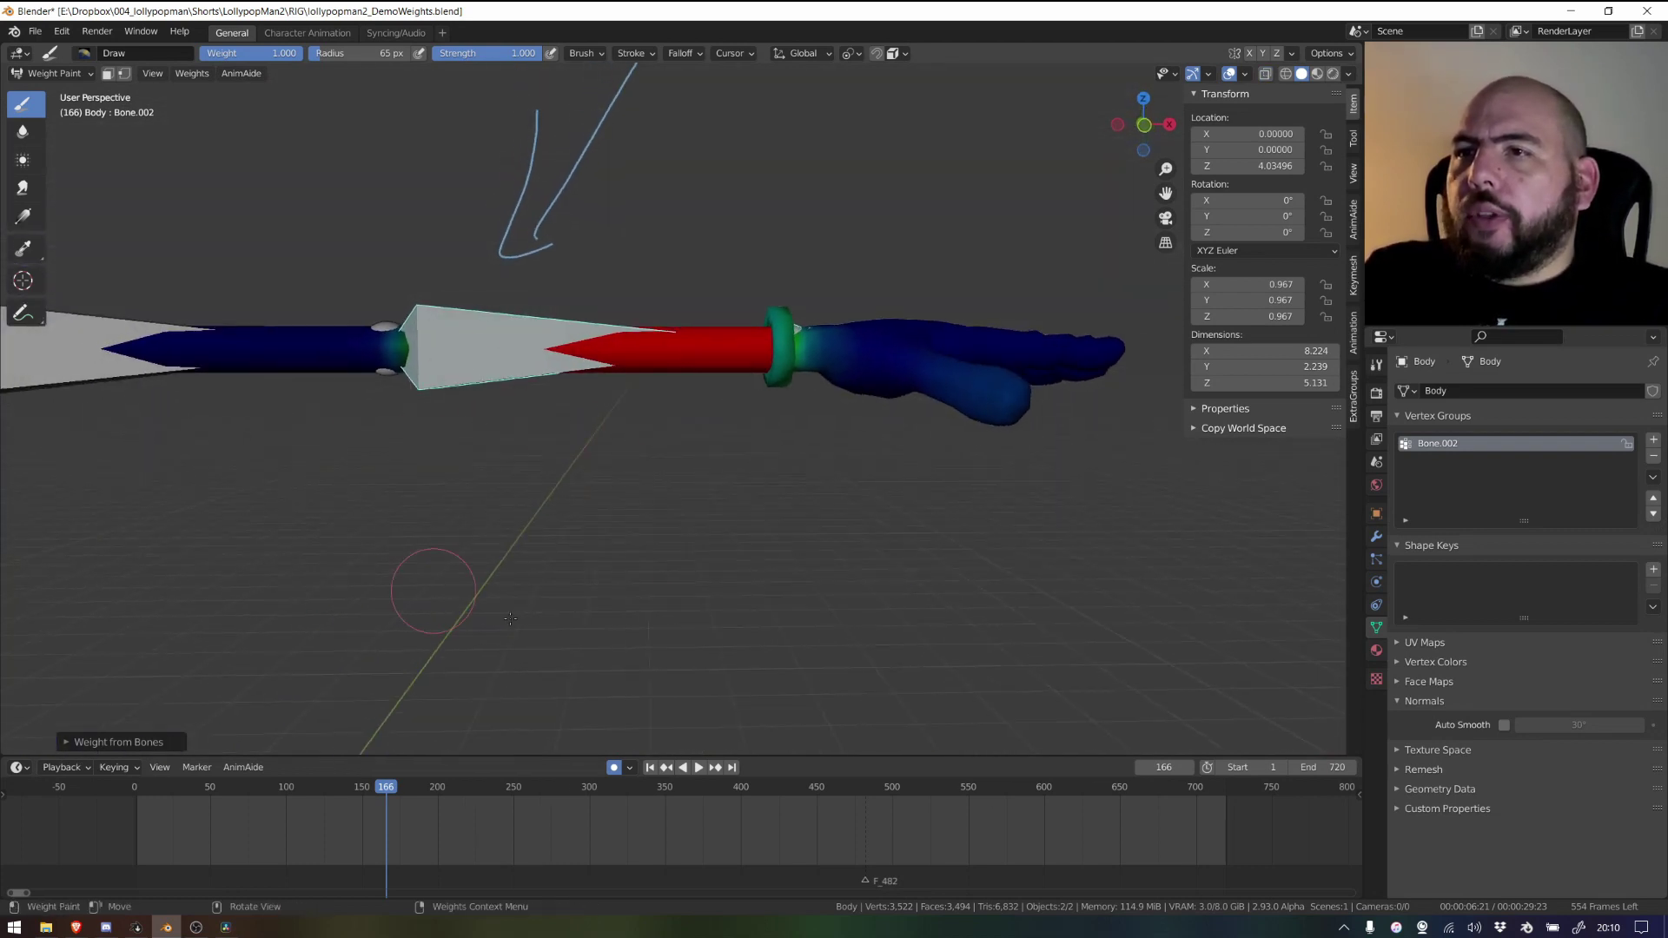
Step: Test-rotate the forearm bone to check how the arm mesh deforms, and cancel the rotation
{"action": "key", "text": "r"}
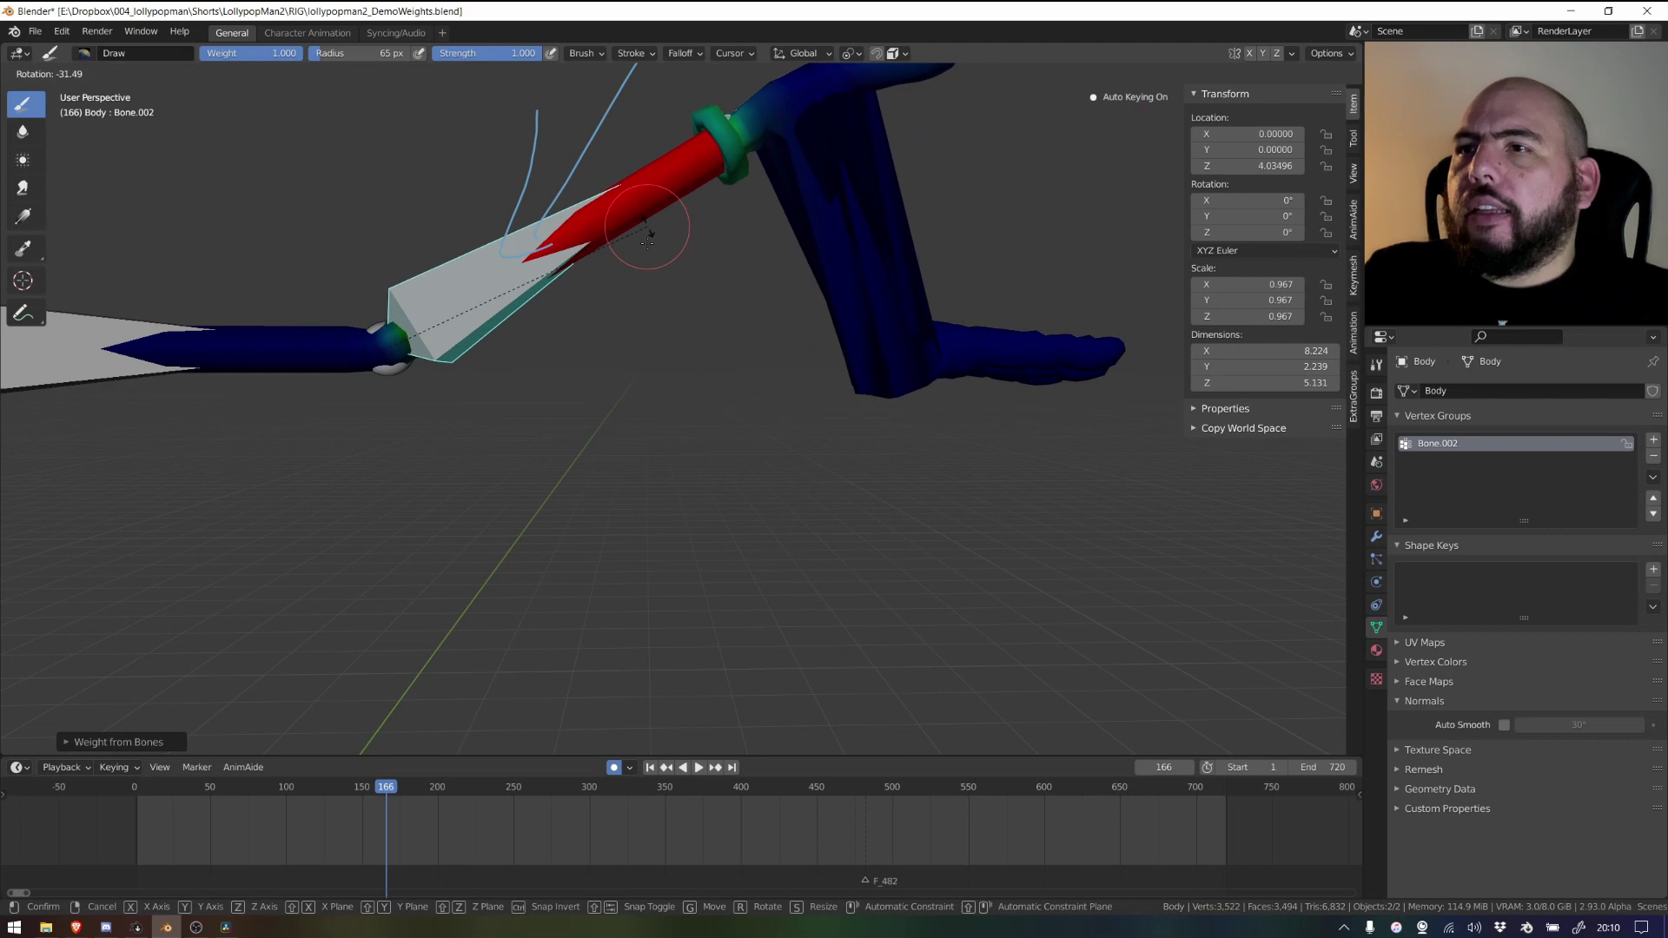
{"action": "right_click", "coordinate": [651, 465]}
{"action": "middle_click_drag", "start_coordinate": [680, 451], "coordinate": [709, 461]}
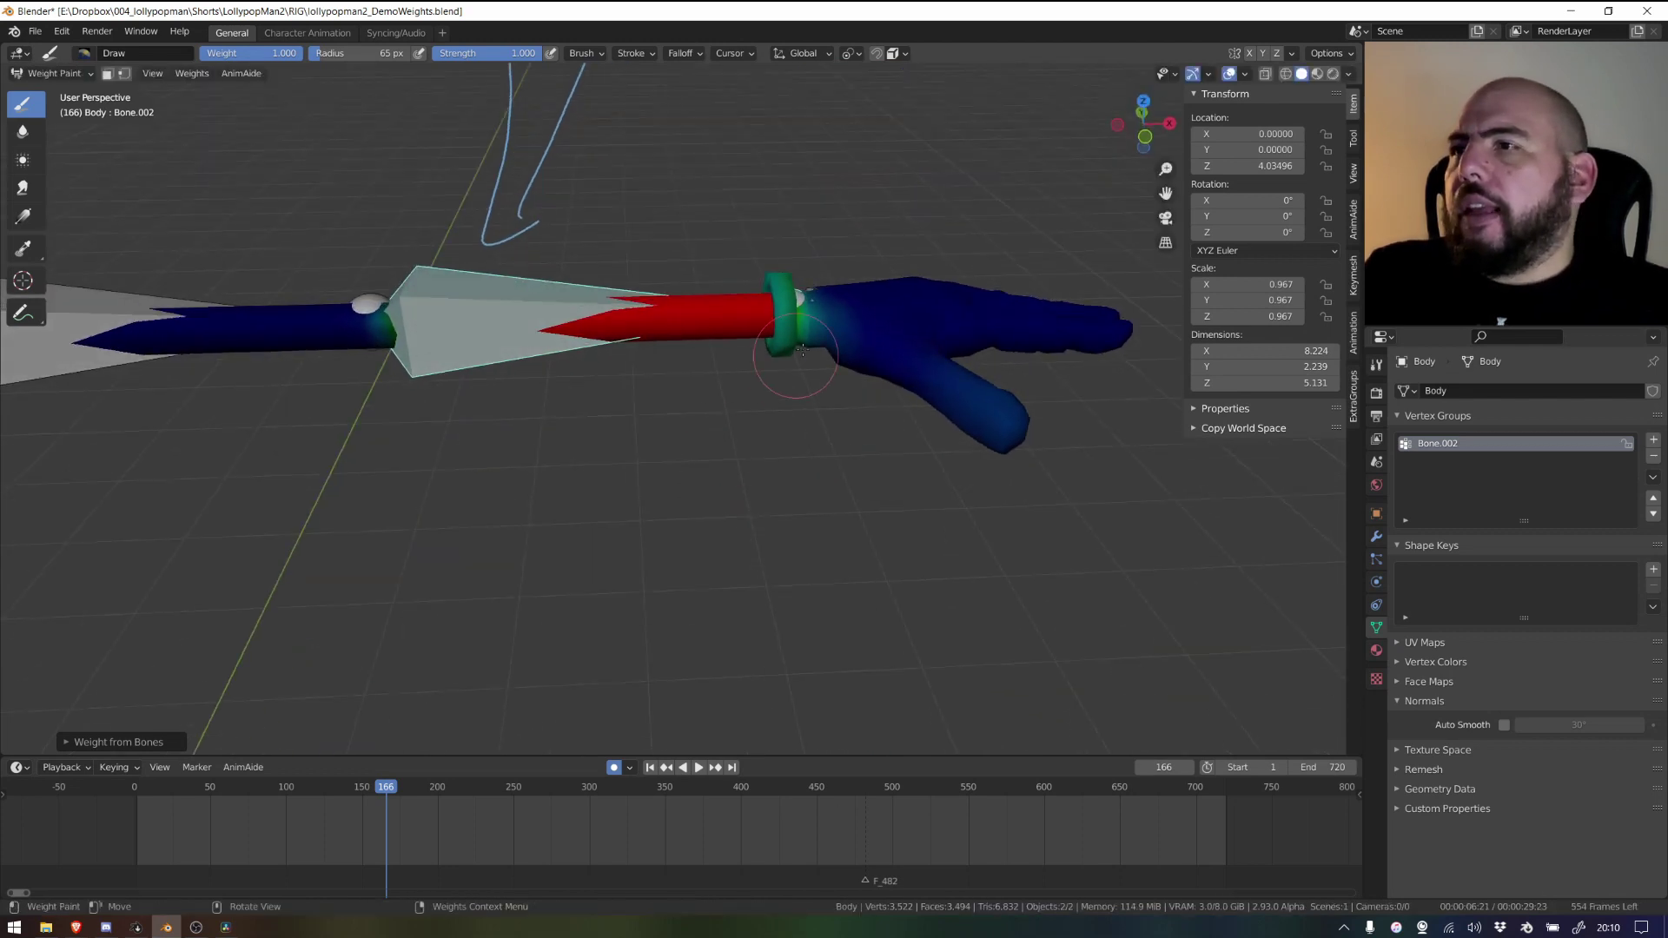
Step: Try to pick the hand bone directly in Weight Paint mode by sampling on the hand mesh
{"action": "right_click", "coordinate": [842, 310], "text": "shift"}
{"action": "right_click", "coordinate": [841, 310], "text": "ctrl+shift"}
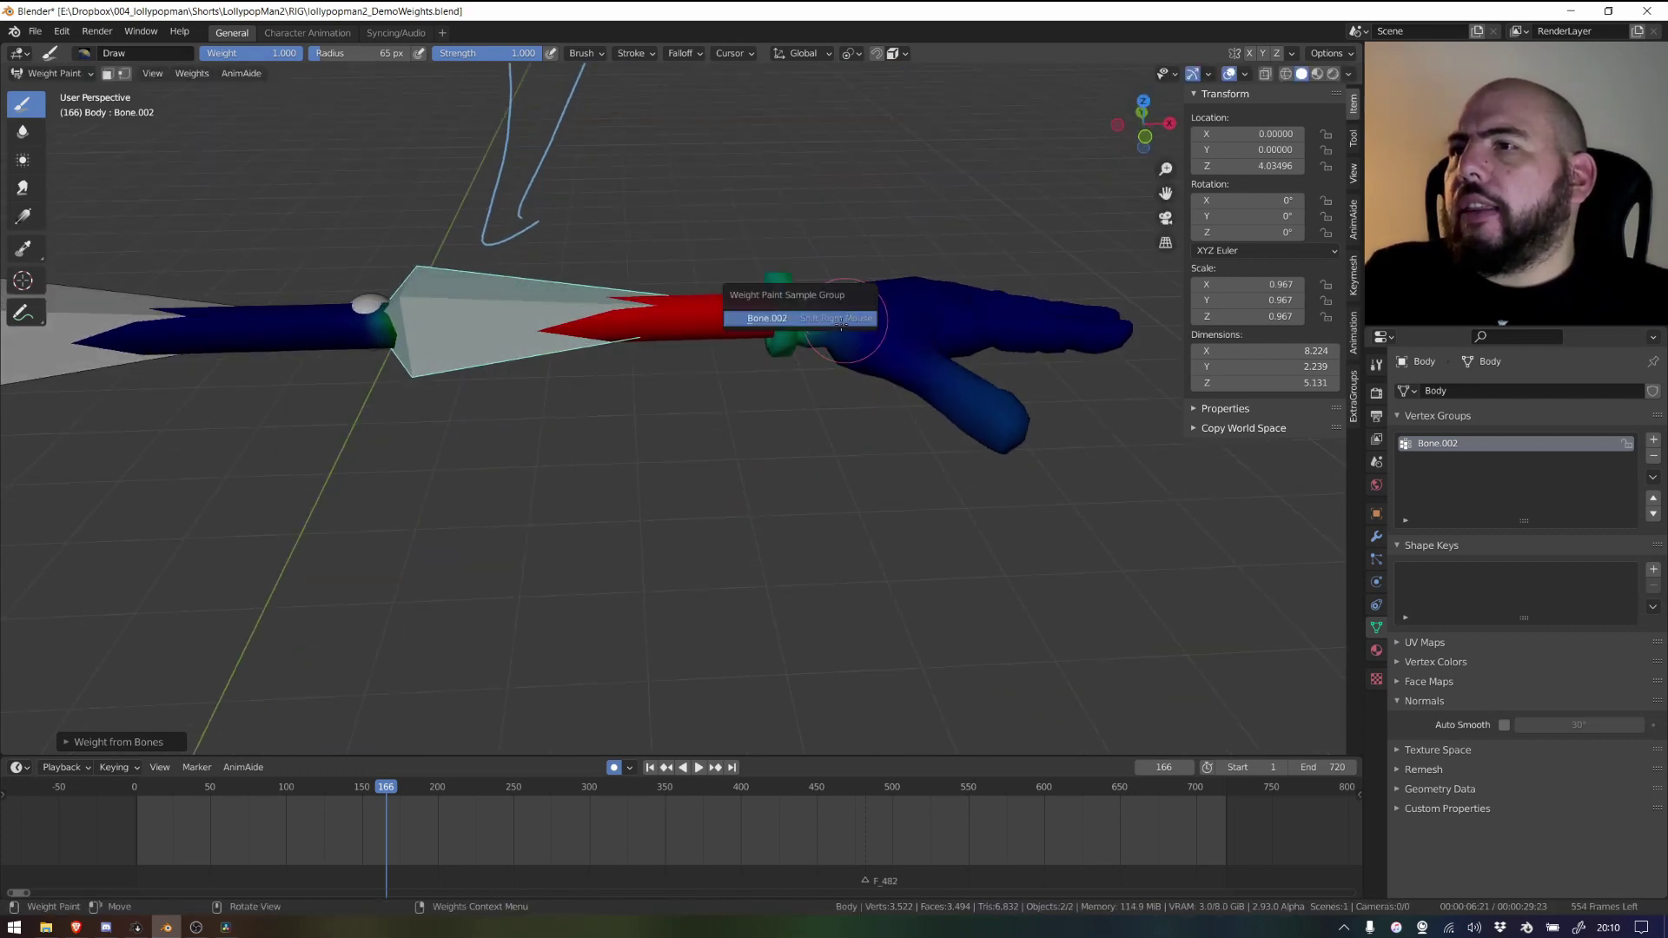
{"action": "left_click", "coordinate": [837, 316]}
{"action": "key", "text": "ctrl+z"}
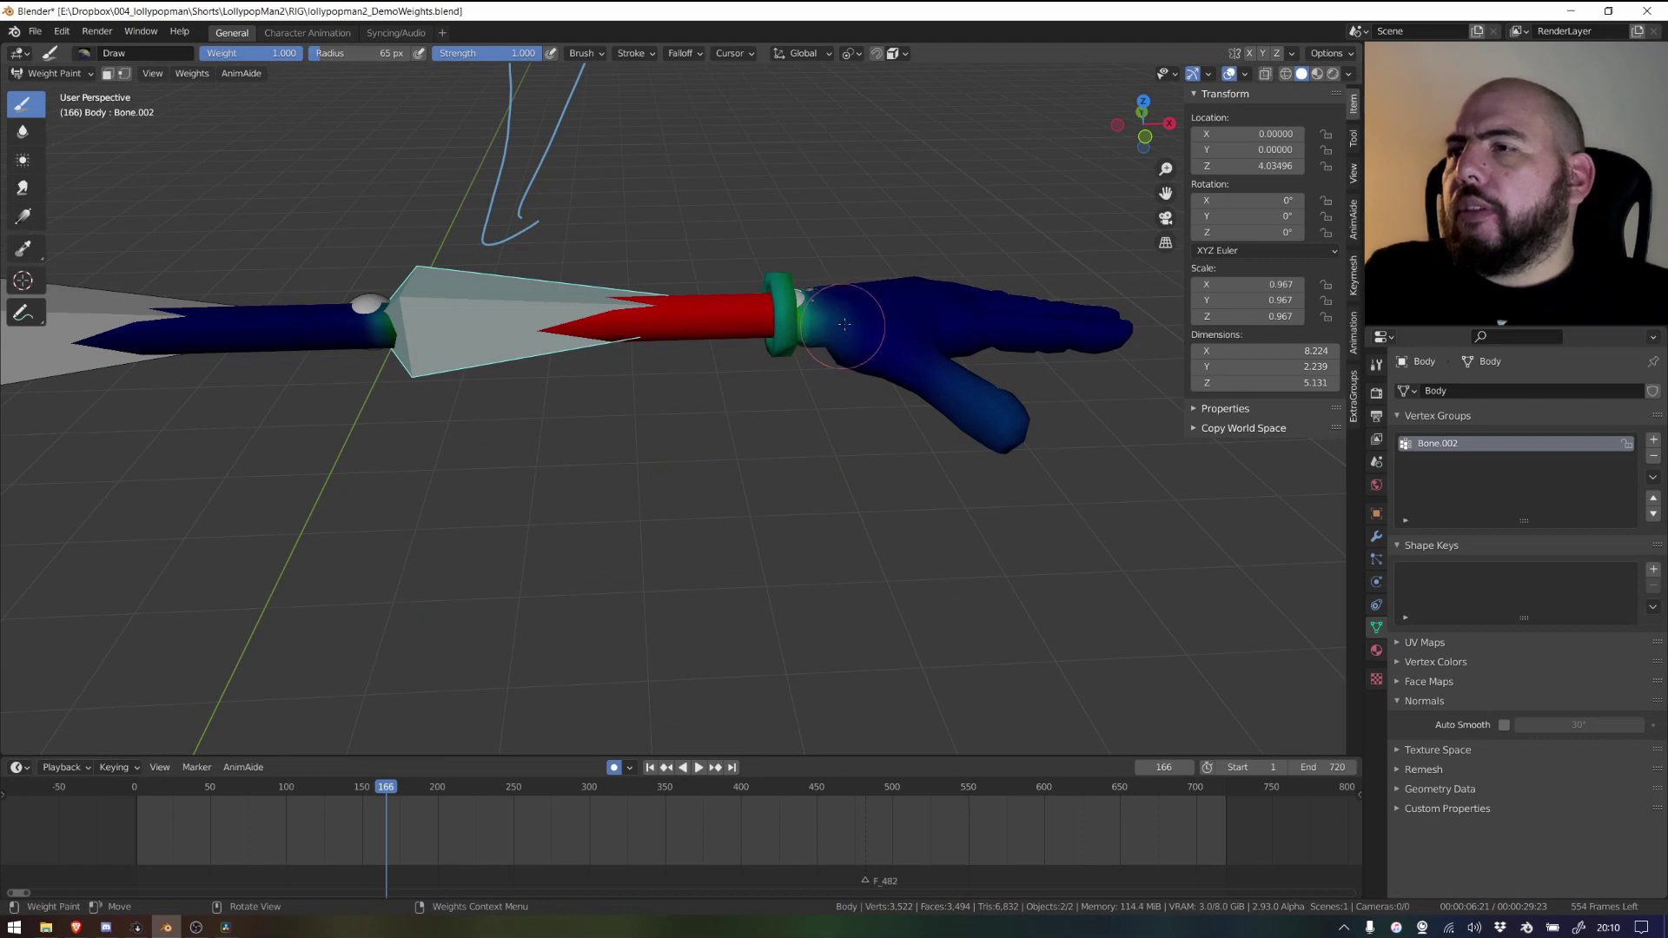
{"action": "right_click", "coordinate": [859, 312], "text": "ctrl"}
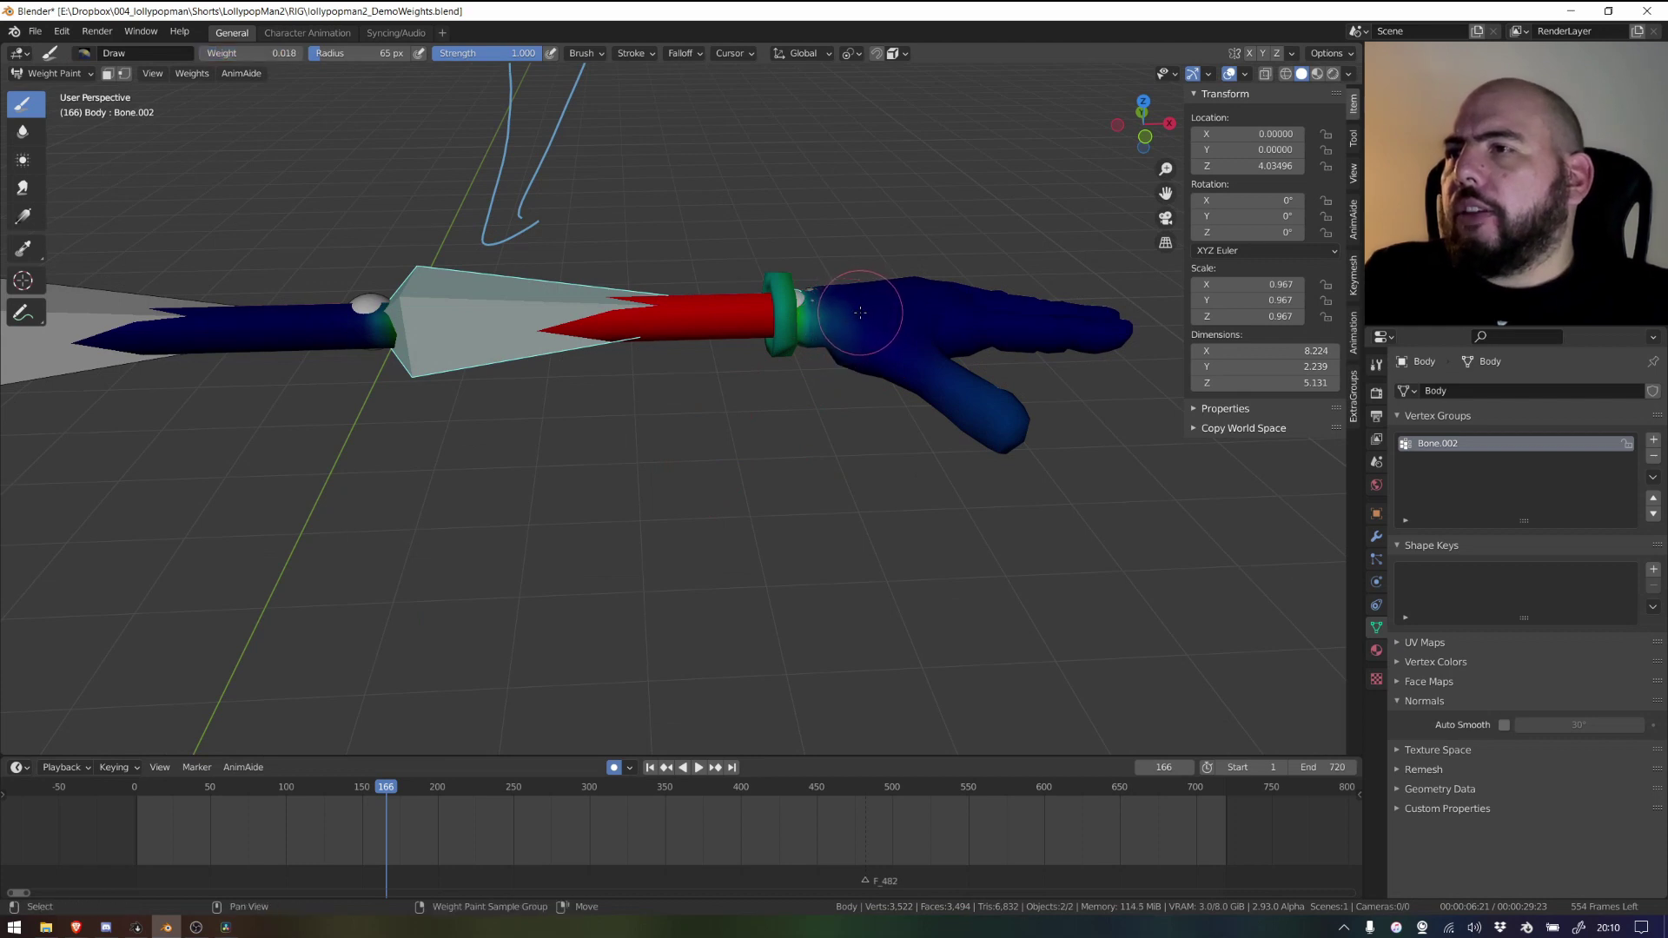
{"action": "right_click", "coordinate": [852, 313], "text": "ctrl+shift"}
{"action": "left_click", "coordinate": [850, 313]}
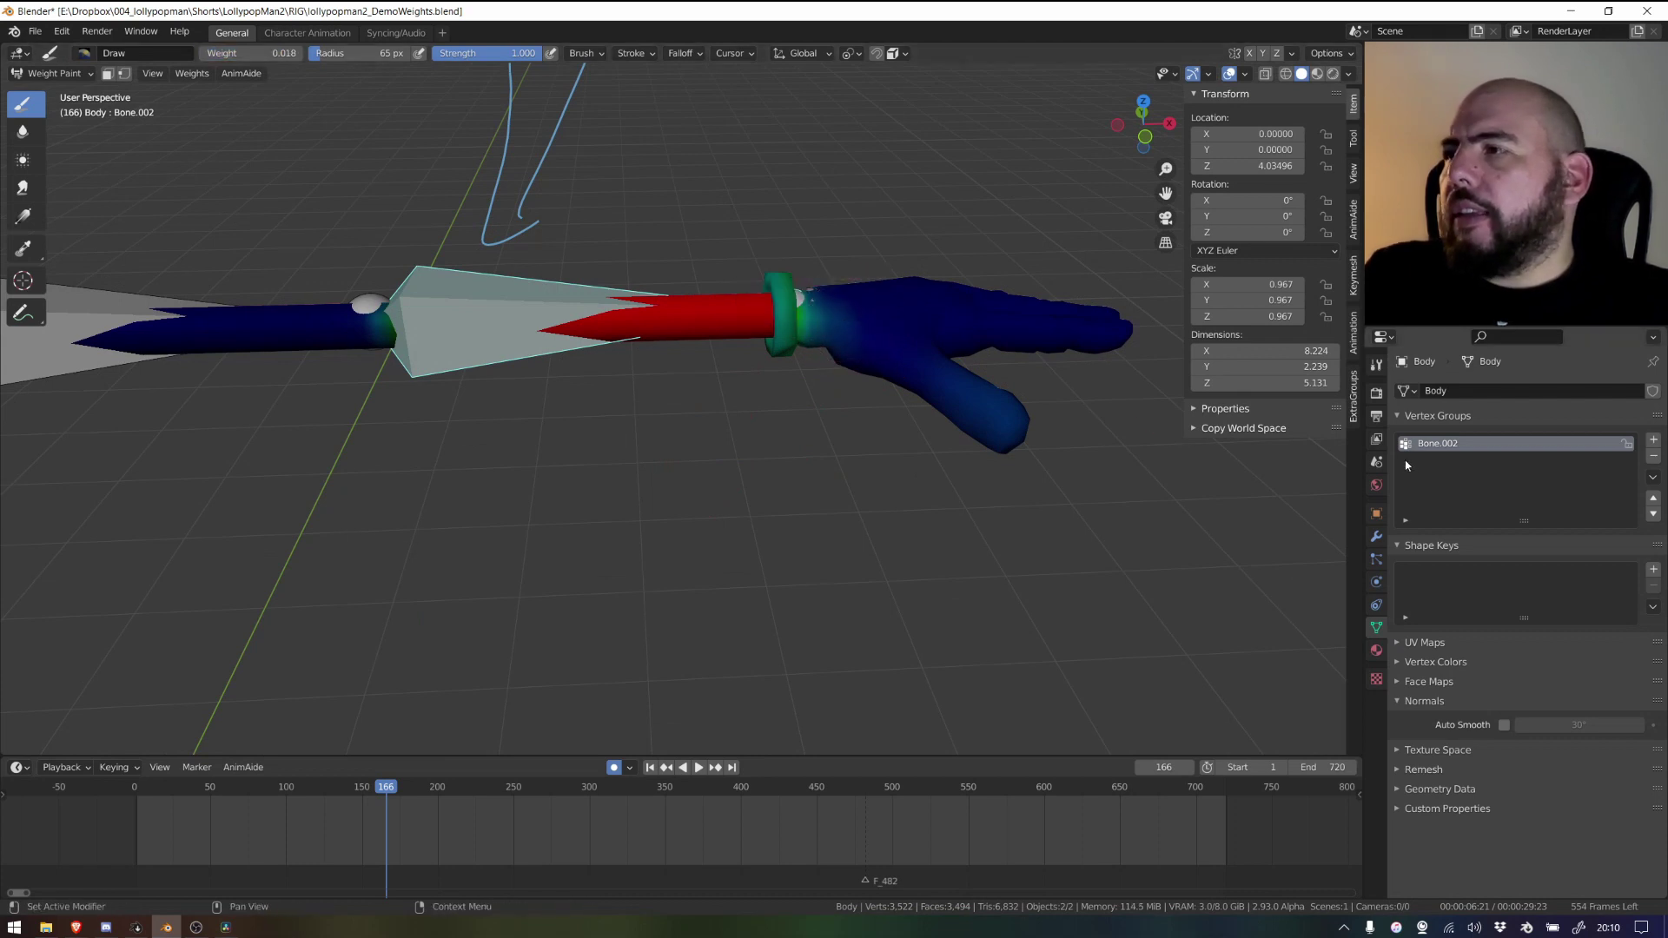
{"action": "middle_click_drag", "start_coordinate": [868, 347], "coordinate": [865, 335]}
Step: Leave Weight Paint for Object Mode, switch the armature to Pose Mode and select the hand bone
{"action": "key", "text": "ctrl+Tab"}
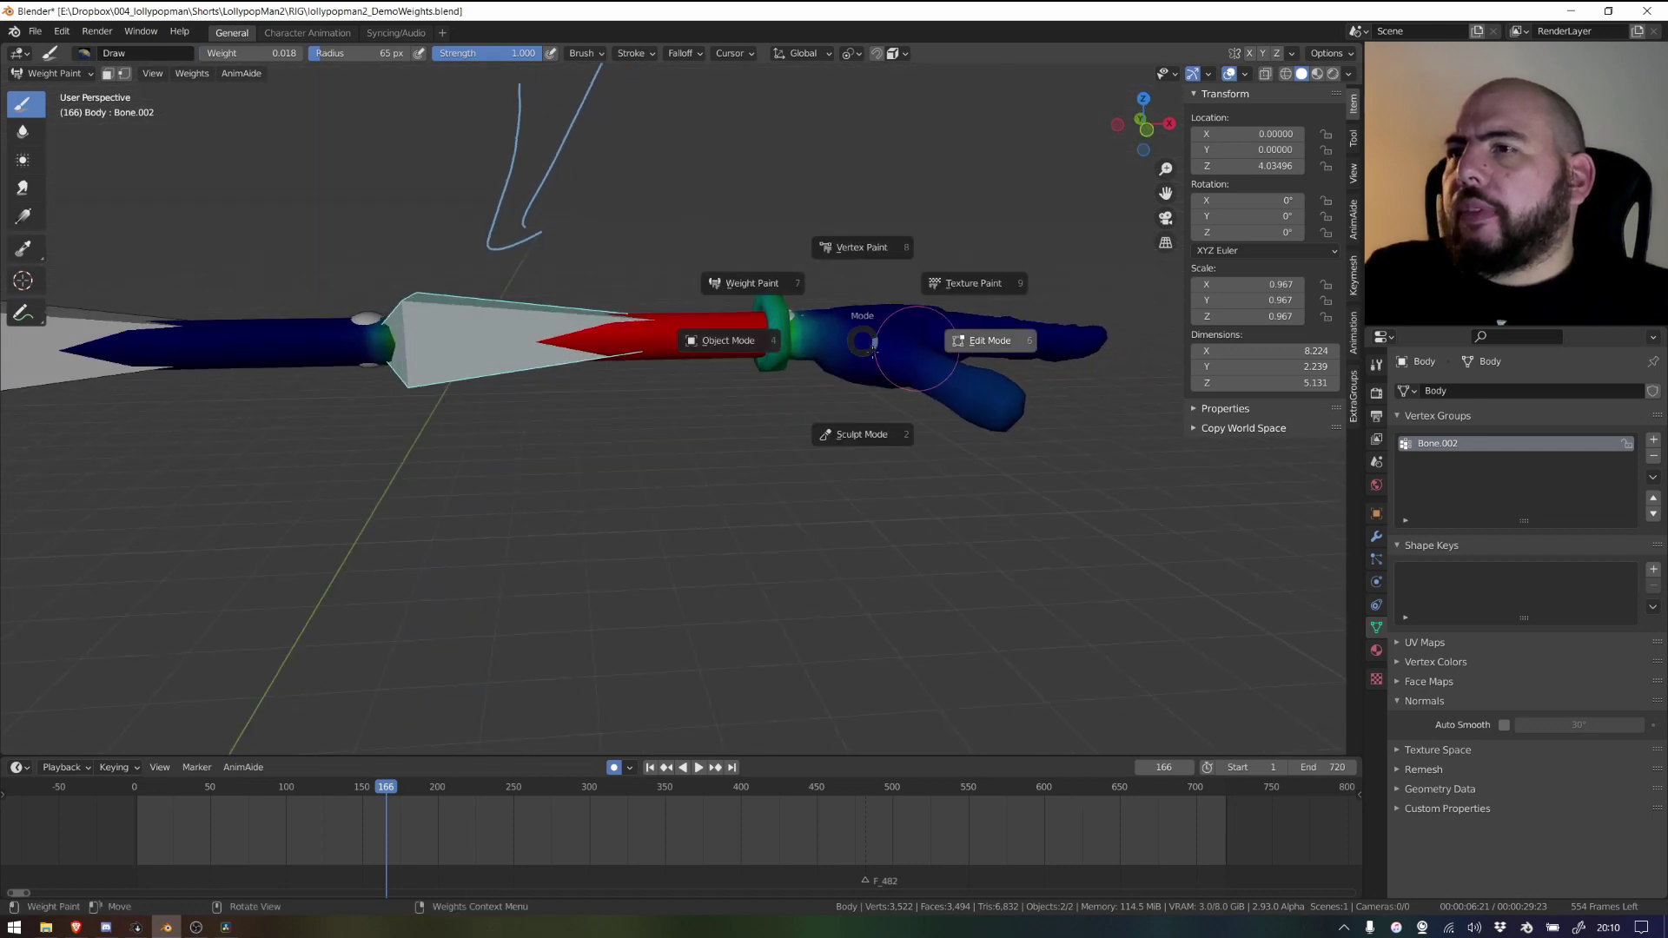
{"action": "left_click", "coordinate": [673, 337]}
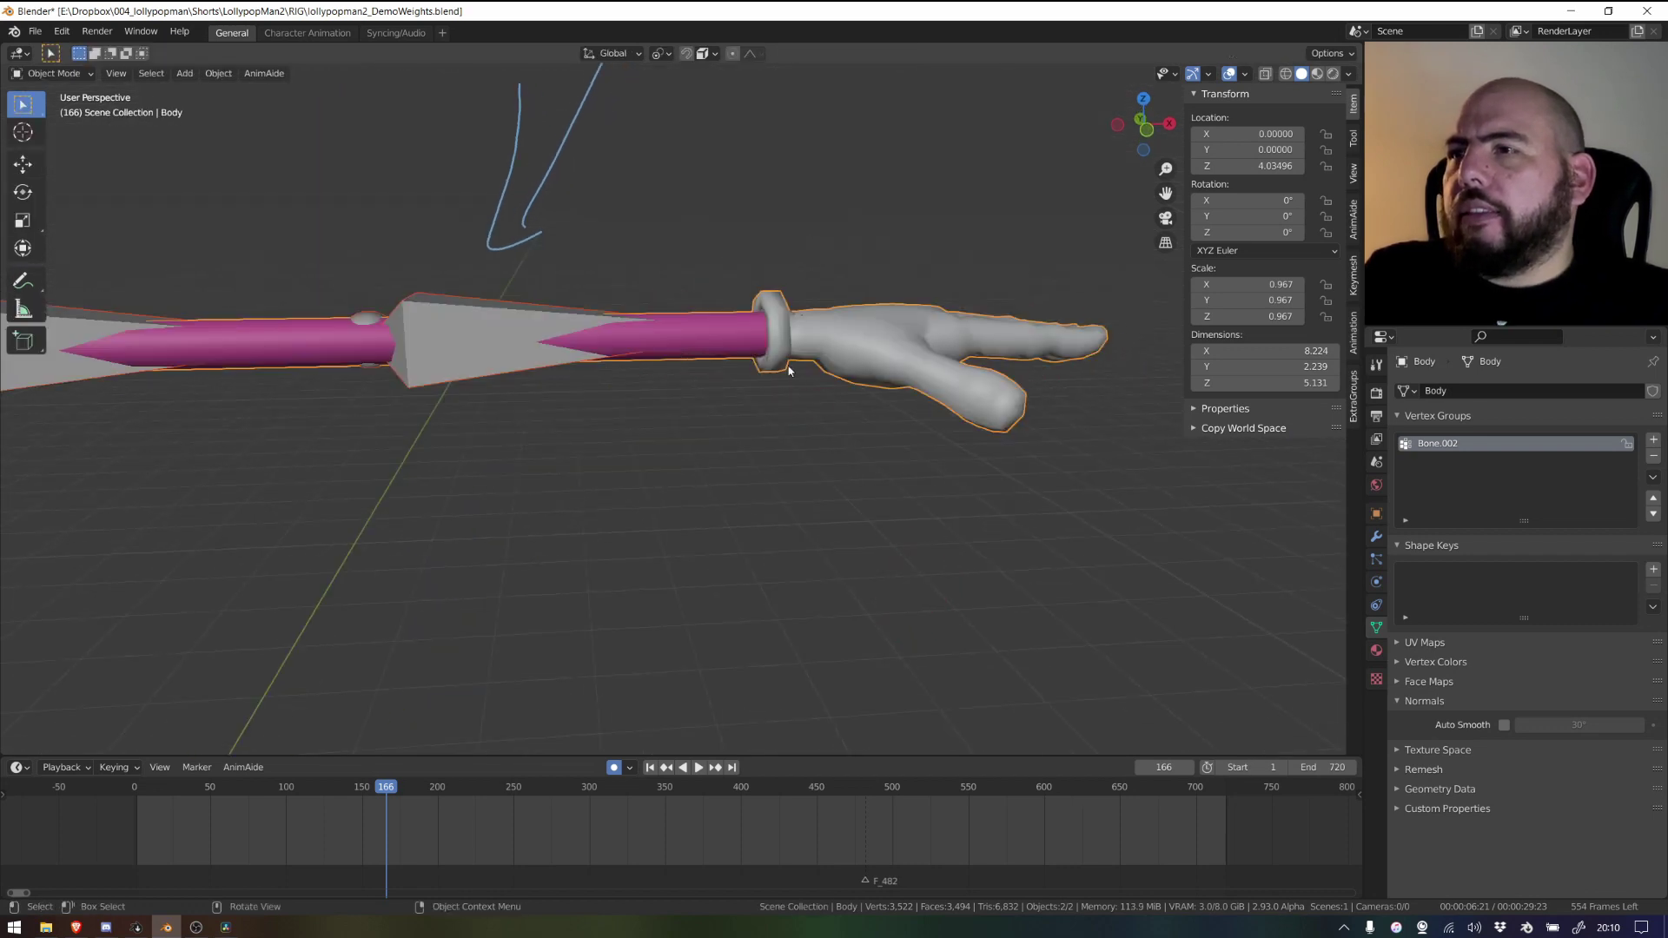
{"action": "left_click", "coordinate": [841, 335]}
{"action": "left_click", "coordinate": [835, 375]}
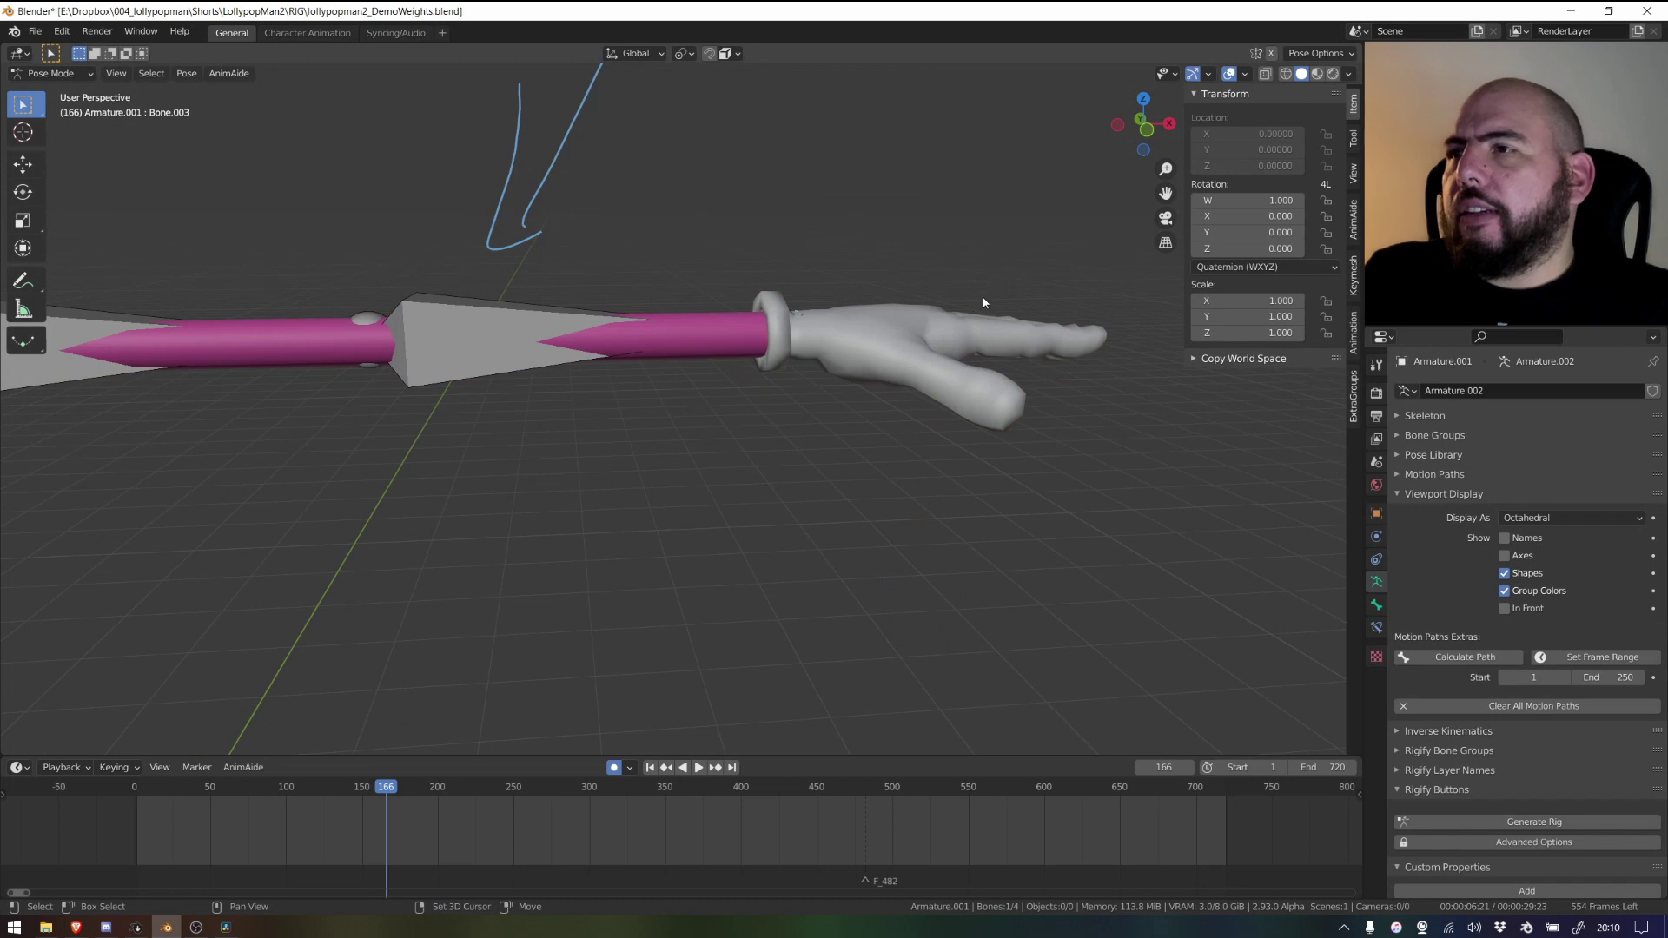
Step: Return the Body mesh to Weight Paint mode with the armature selected and assign automatic weights from the hand bone
{"action": "left_click", "coordinate": [979, 321]}
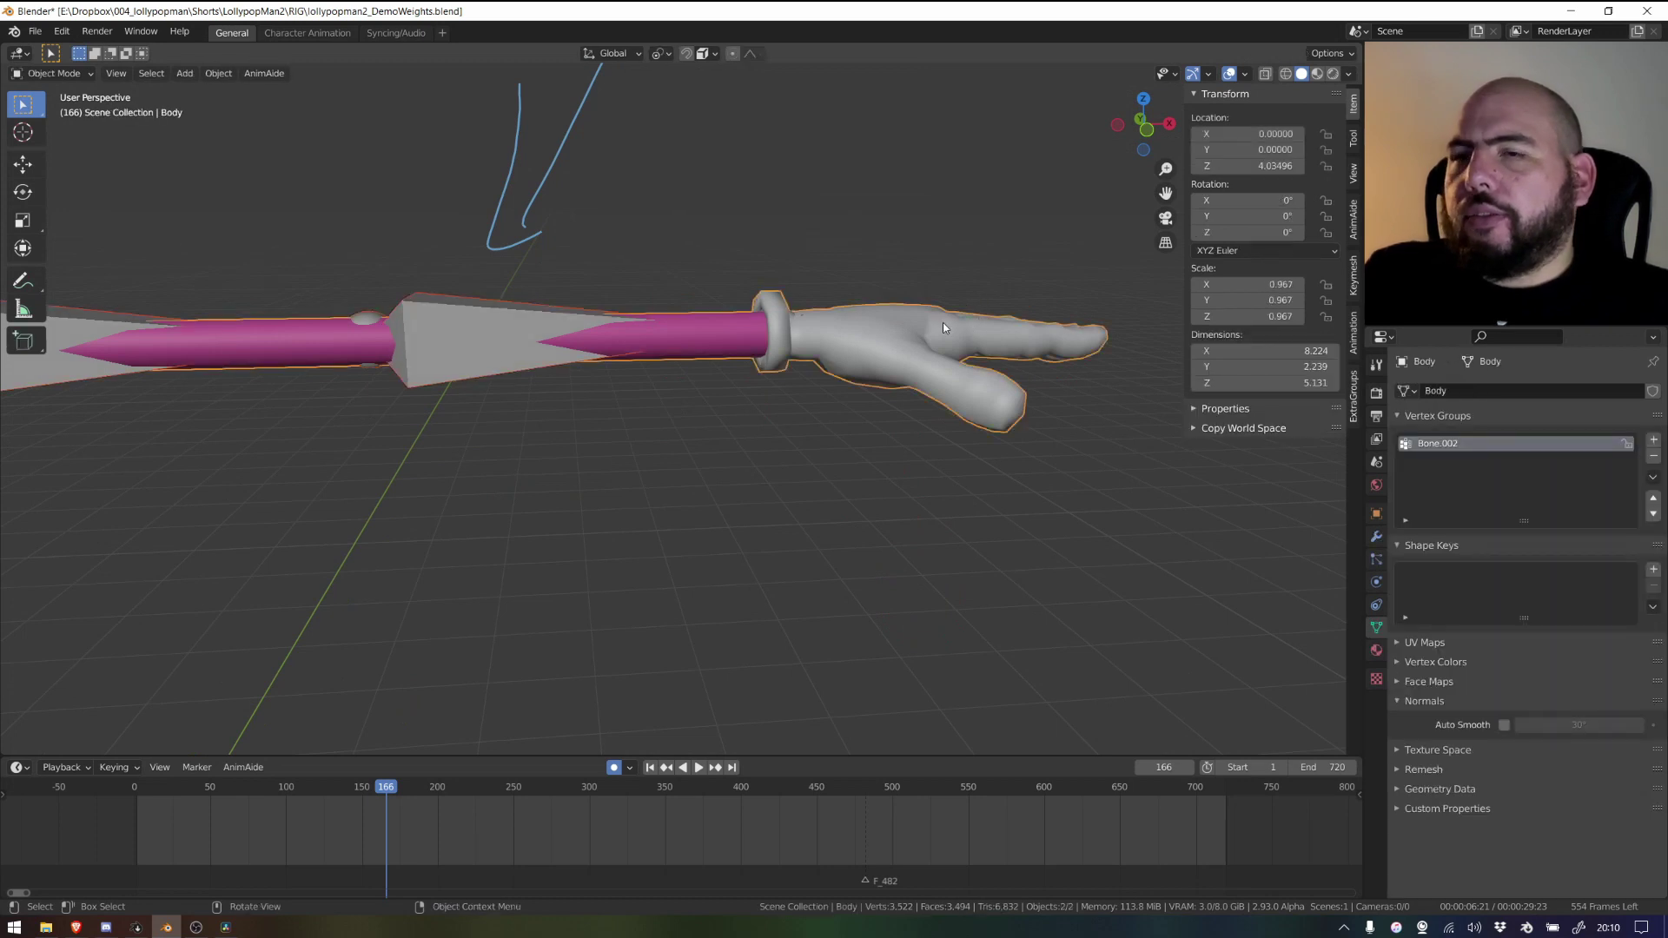
{"action": "key", "text": "ctrl+Tab"}
{"action": "left_click", "coordinate": [826, 261]}
{"action": "middle_click_drag", "start_coordinate": [812, 276], "coordinate": [525, 251]}
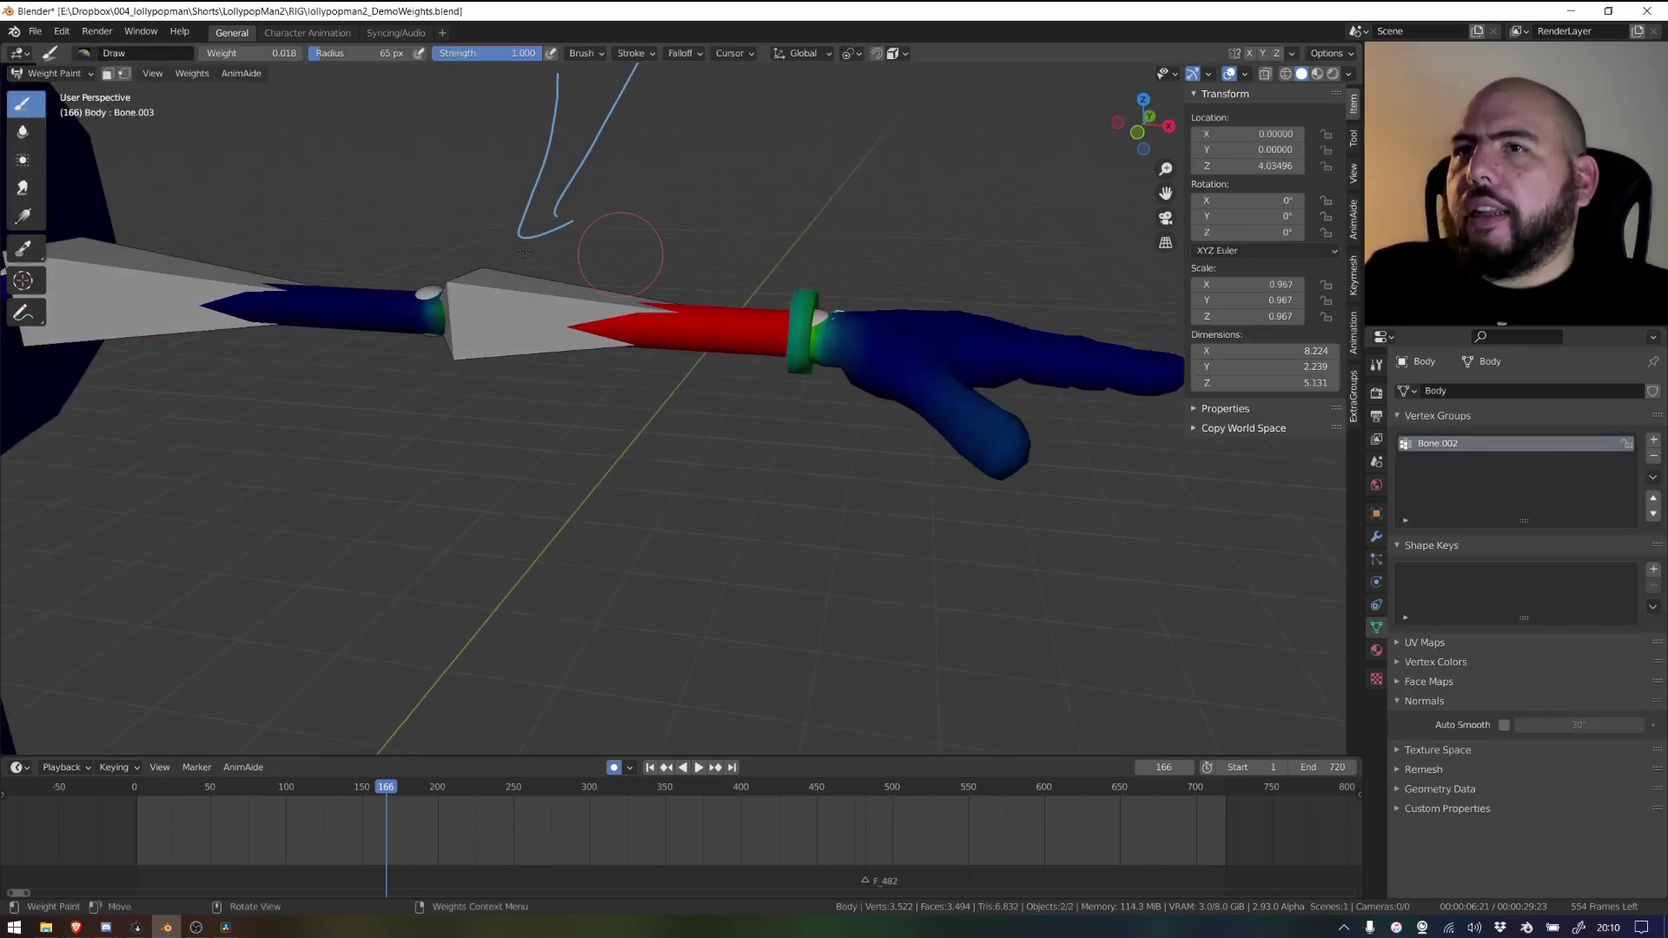
{"action": "left_click", "coordinate": [192, 73]}
{"action": "left_click", "coordinate": [234, 96]}
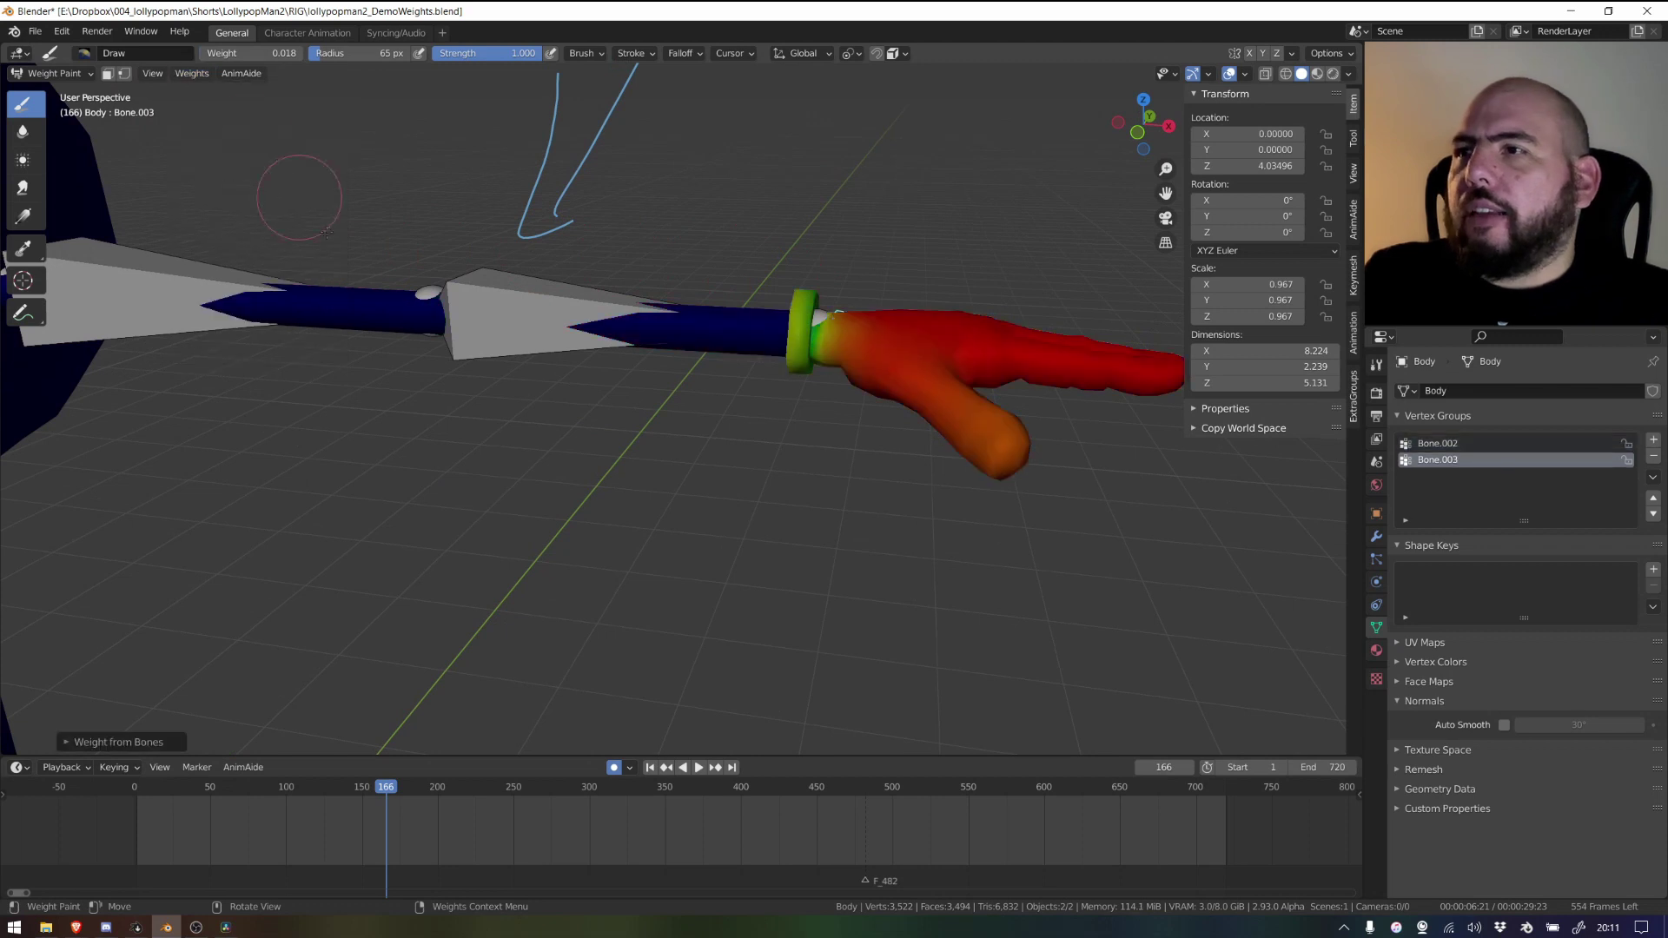
{"action": "middle_click_drag", "start_coordinate": [556, 390], "coordinate": [695, 409]}
Step: Switch the armature to Pose Mode and rotate the forearm bone slightly upward to test the new weights
{"action": "key", "text": "ctrl+Tab"}
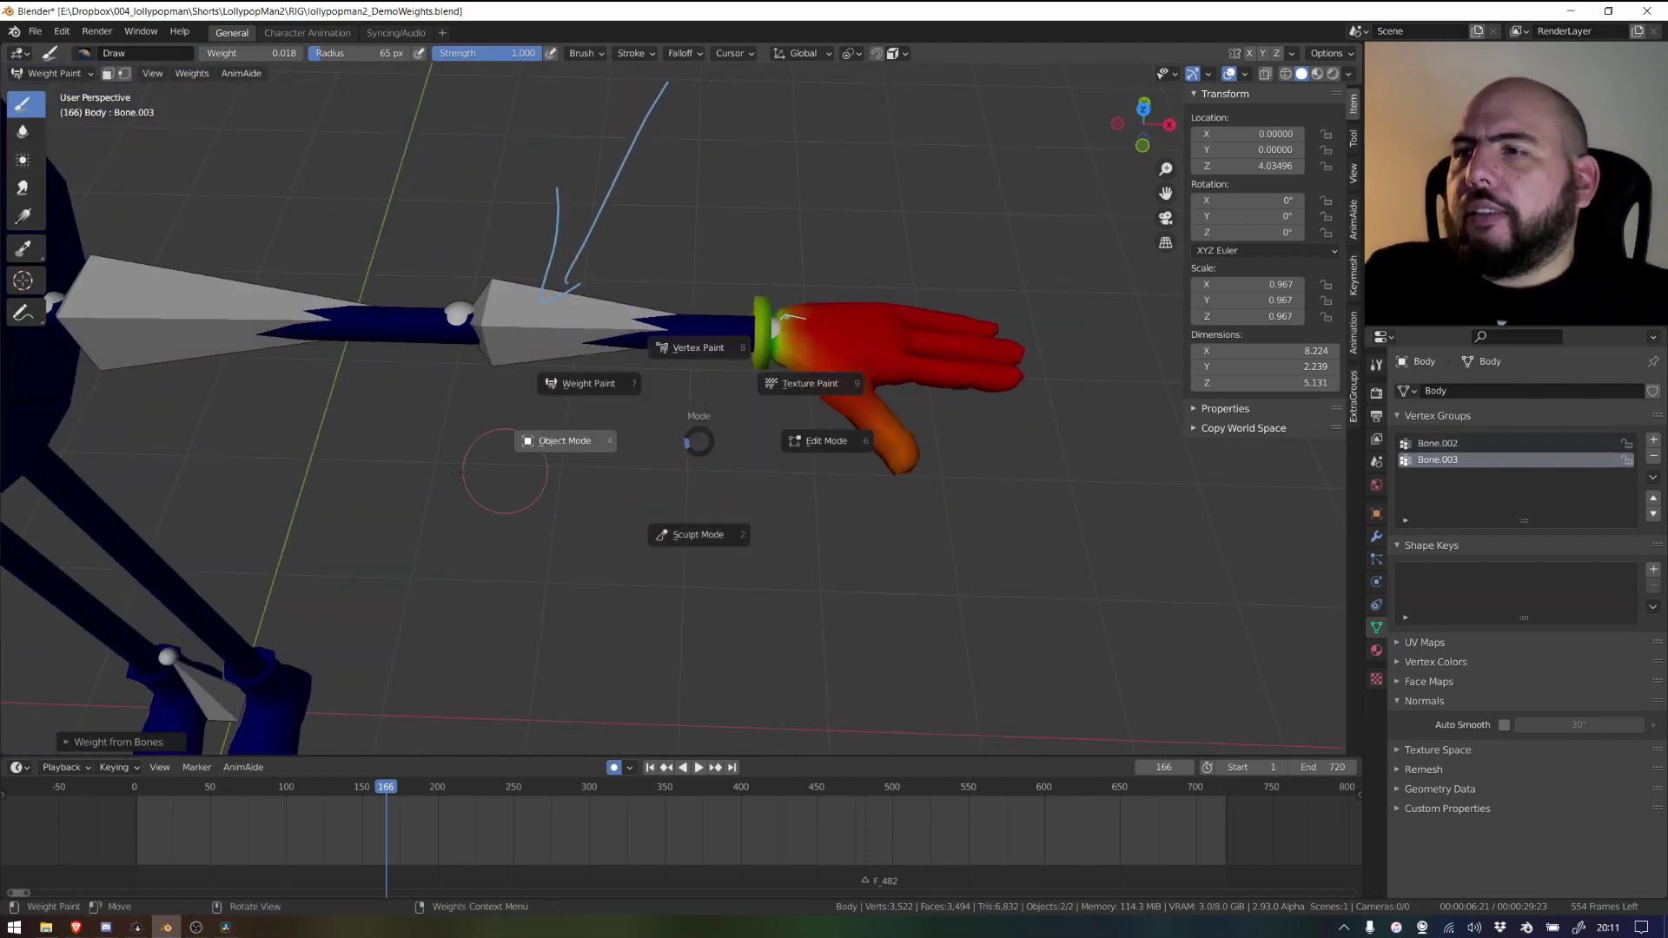
{"action": "left_click", "coordinate": [491, 471]}
{"action": "left_click", "coordinate": [614, 311]}
{"action": "key", "text": "ctrl+Tab"}
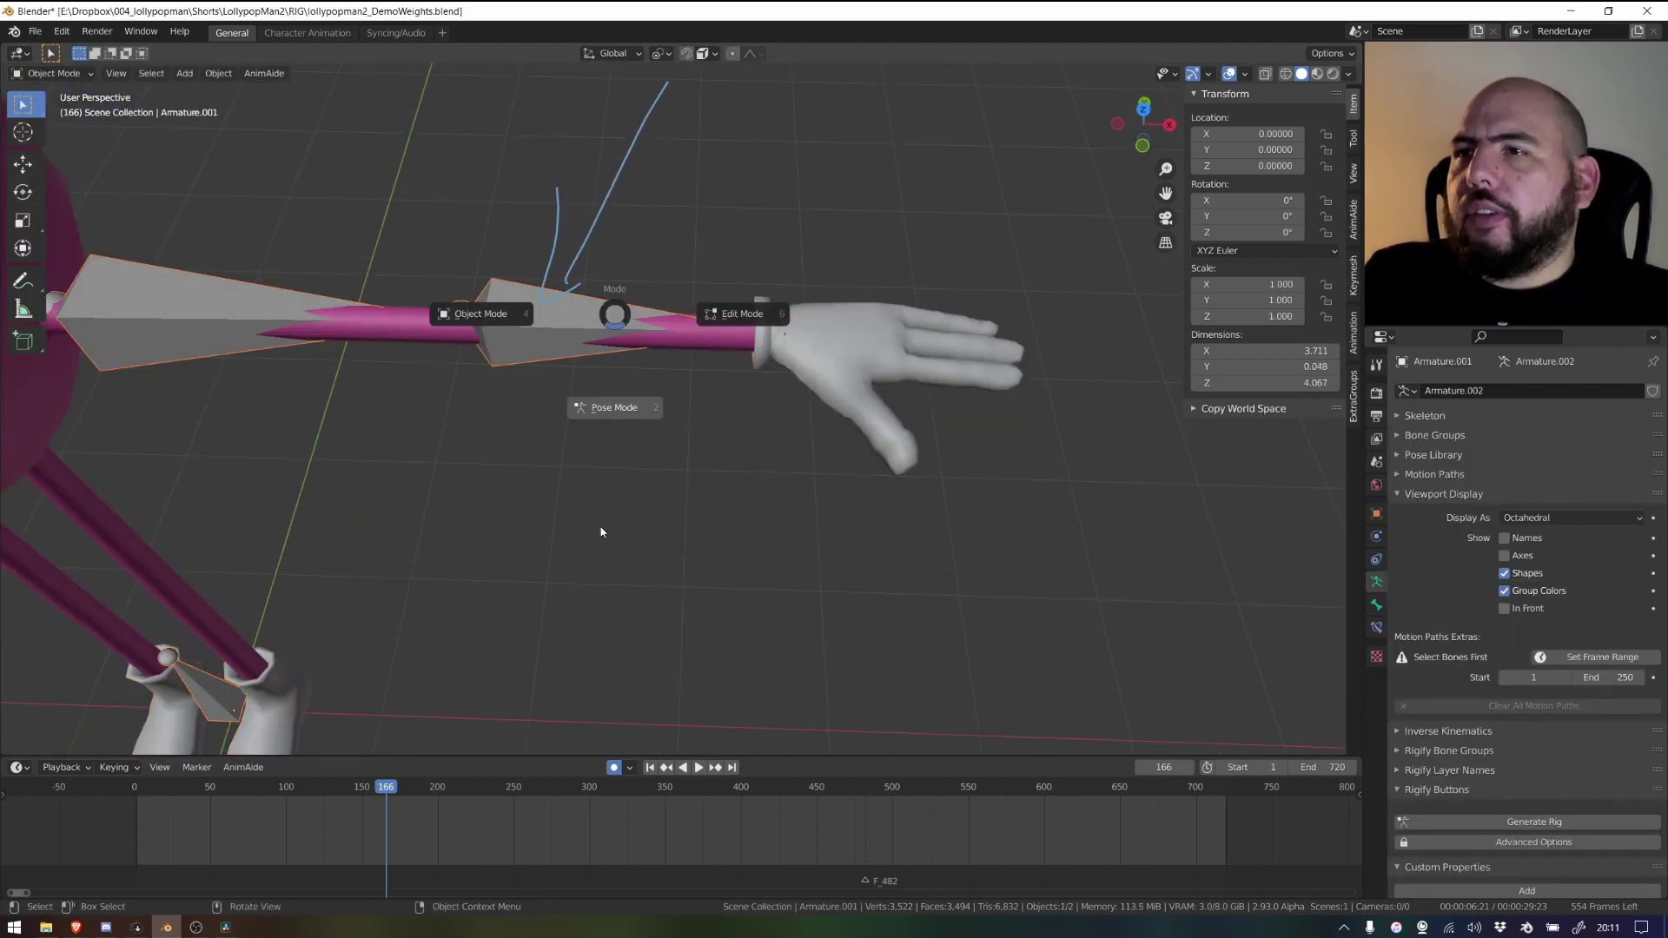
{"action": "left_click", "coordinate": [614, 406]}
{"action": "left_click", "coordinate": [618, 325]}
{"action": "key", "text": "r"}
{"action": "left_click", "coordinate": [712, 301]}
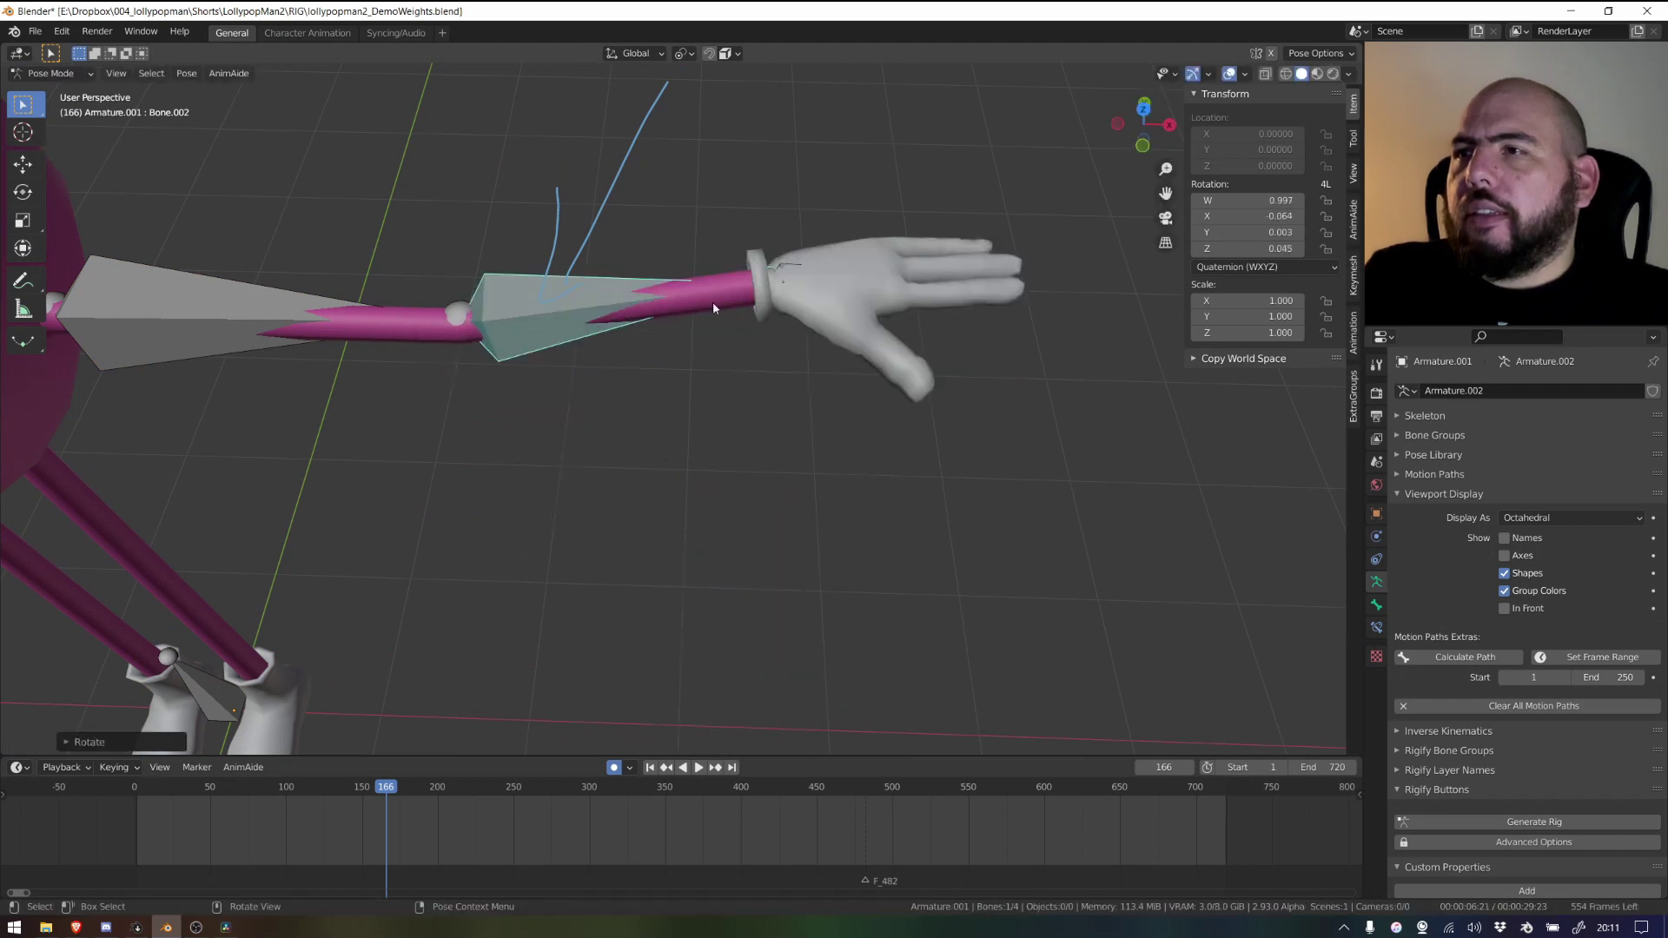
Step: Test-rotate the hand bone and the upper arm bone, cancelling each rotation
{"action": "left_click", "coordinate": [841, 273]}
{"action": "key", "text": "r"}
{"action": "right_click", "coordinate": [823, 326]}
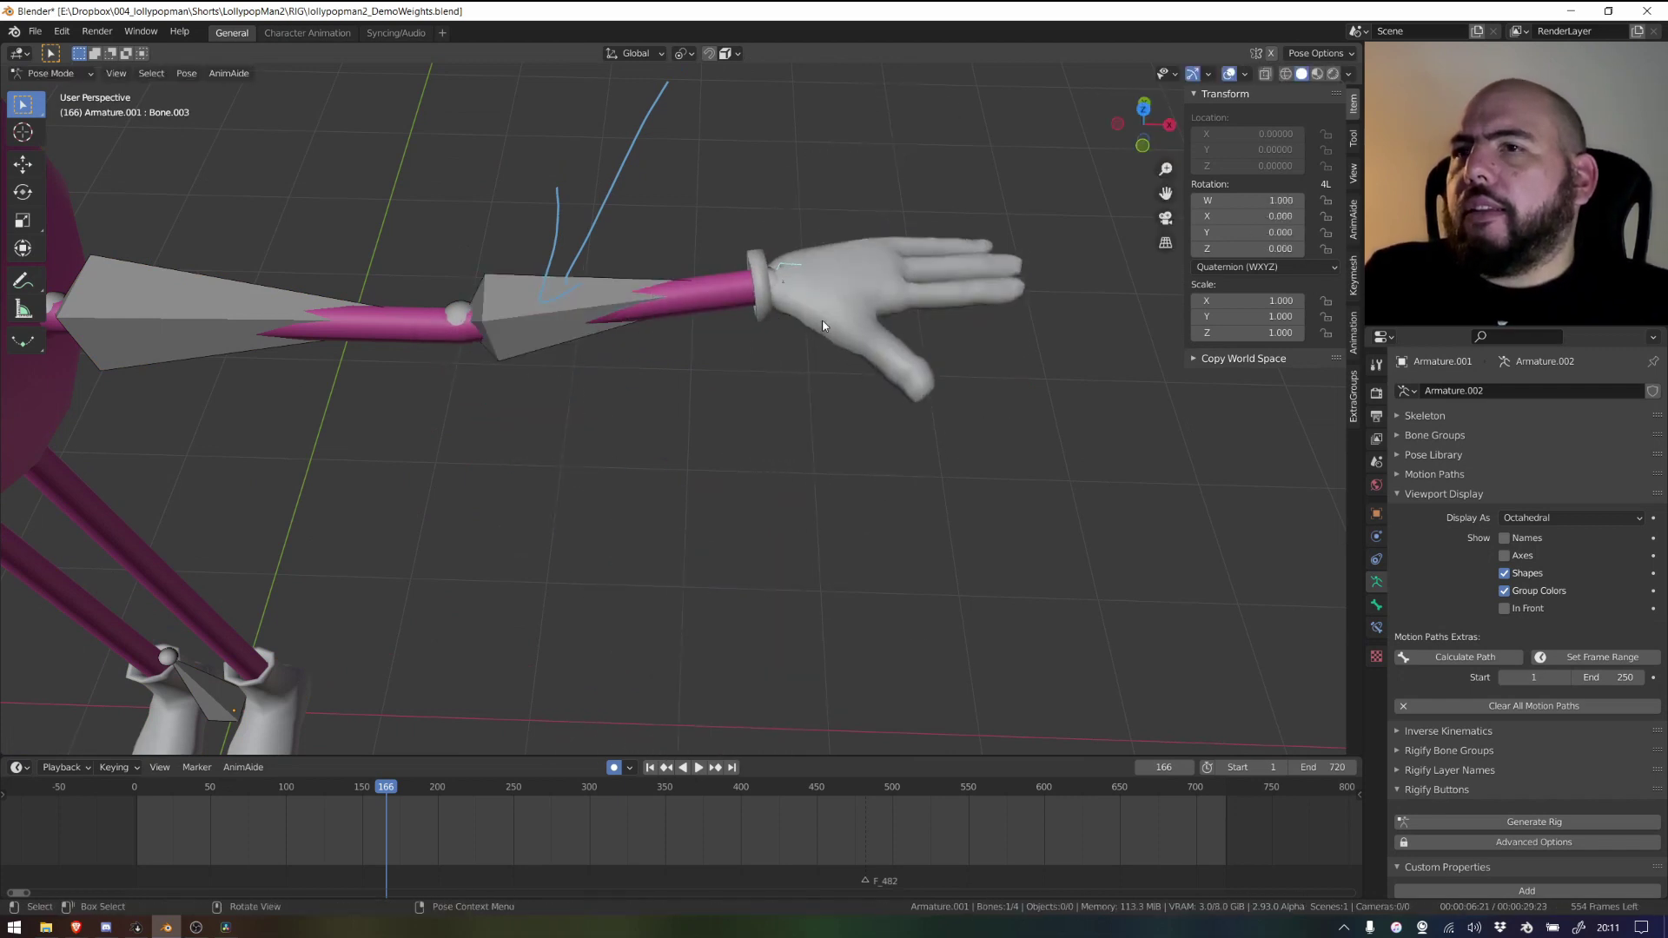
{"action": "left_click", "coordinate": [195, 299]}
{"action": "key", "text": "r"}
{"action": "key", "text": "Escape"}
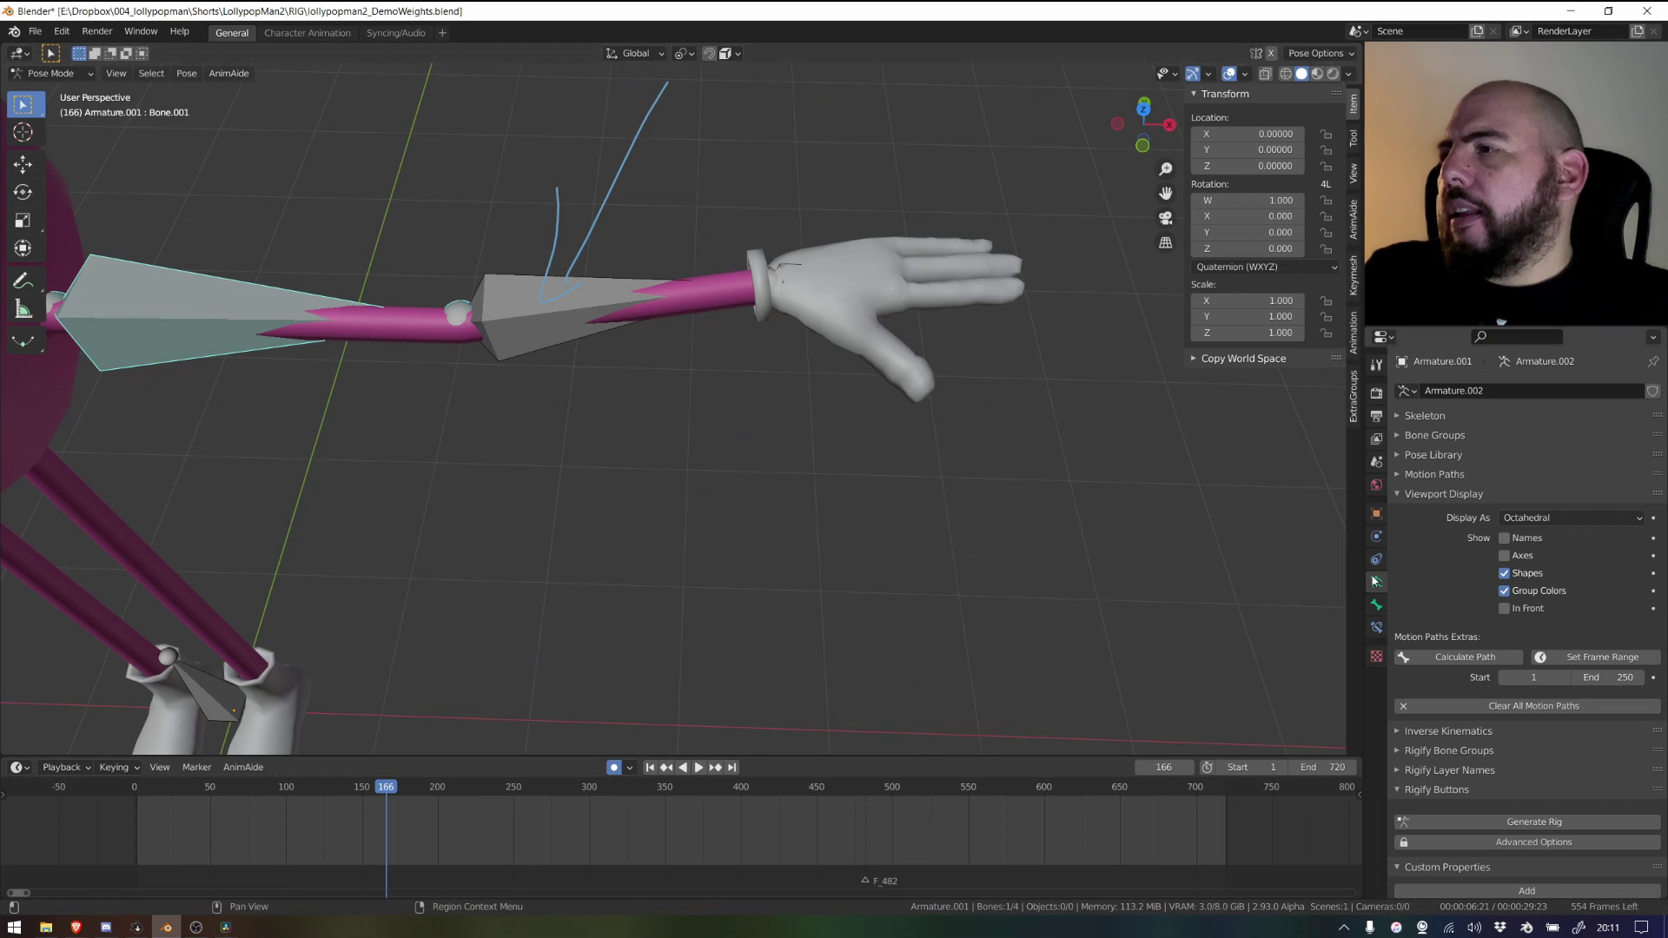
Step: Expand the armature's Skeleton settings, return to Object Mode and select the Body mesh to view its vertex groups
{"action": "left_click", "coordinate": [1437, 419]}
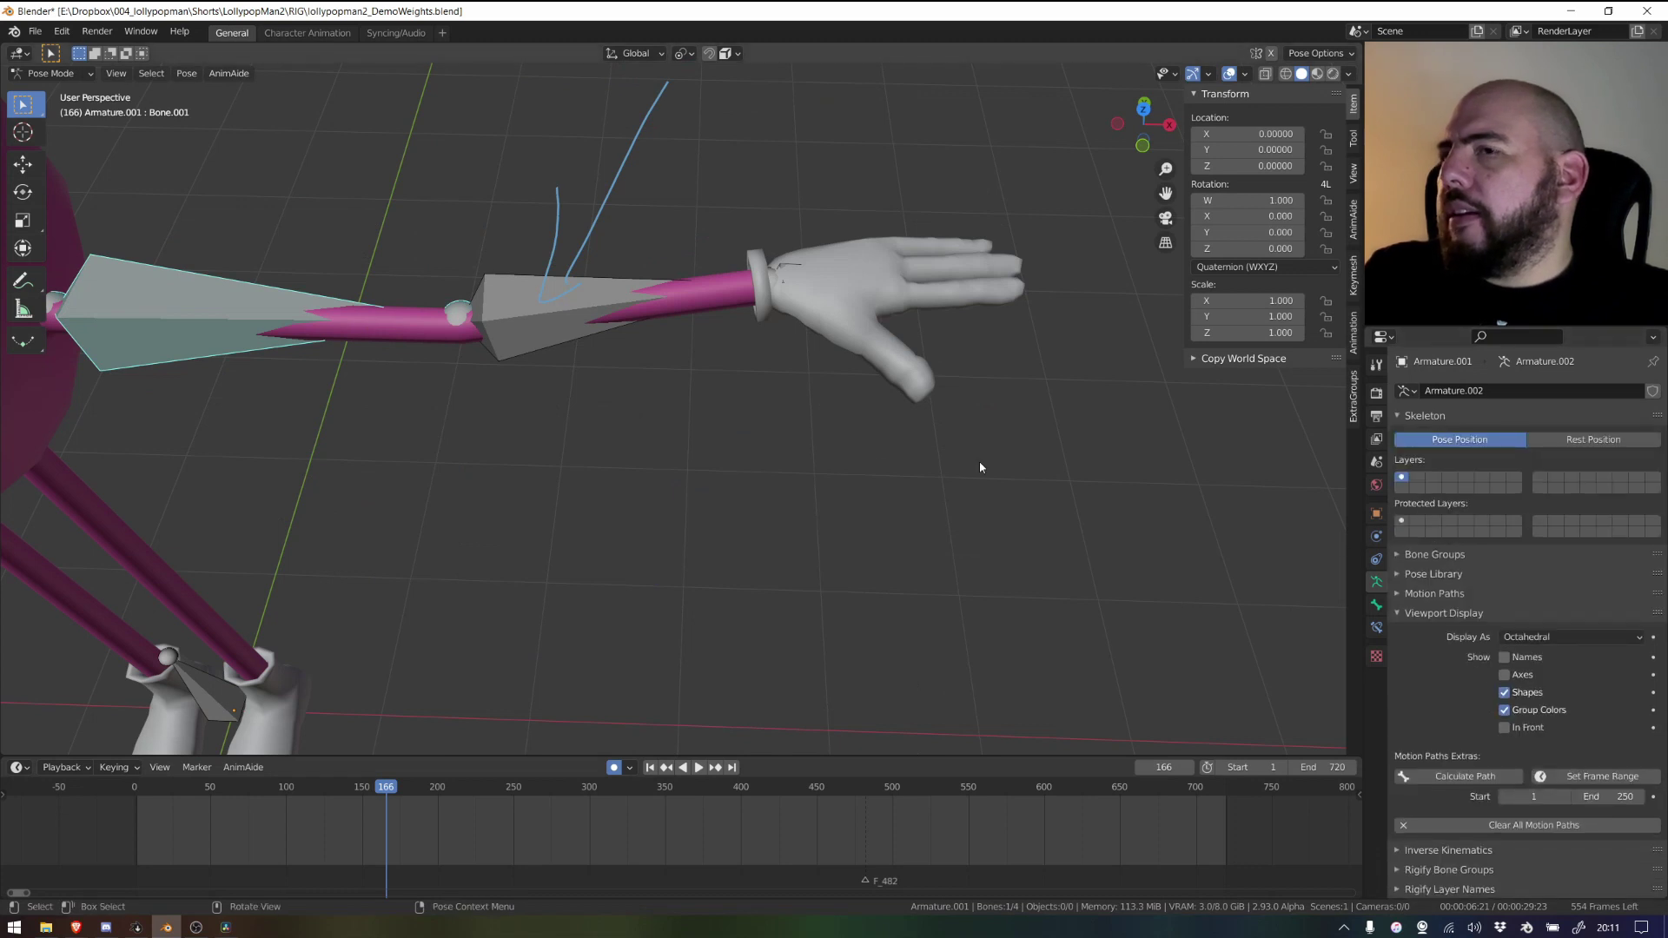
{"action": "key", "text": "ctrl+Tab"}
{"action": "left_click", "coordinate": [395, 337]}
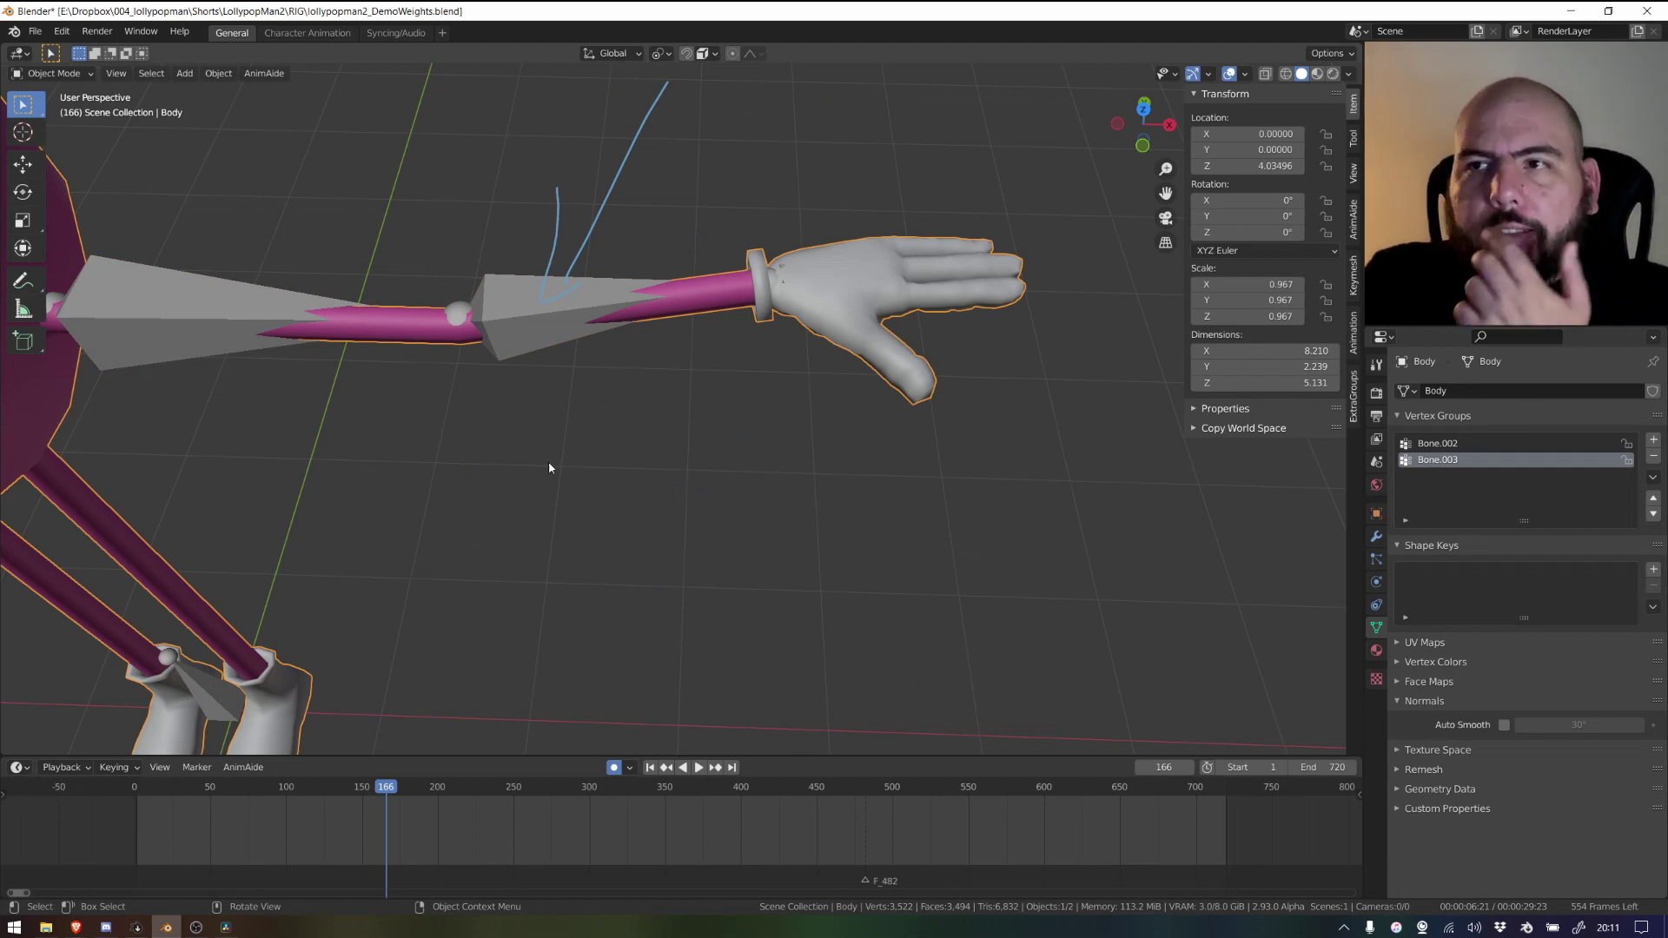
Step: Put the armature back in Pose Mode, select all its bones and clear their rotation
{"action": "left_click", "coordinate": [509, 307]}
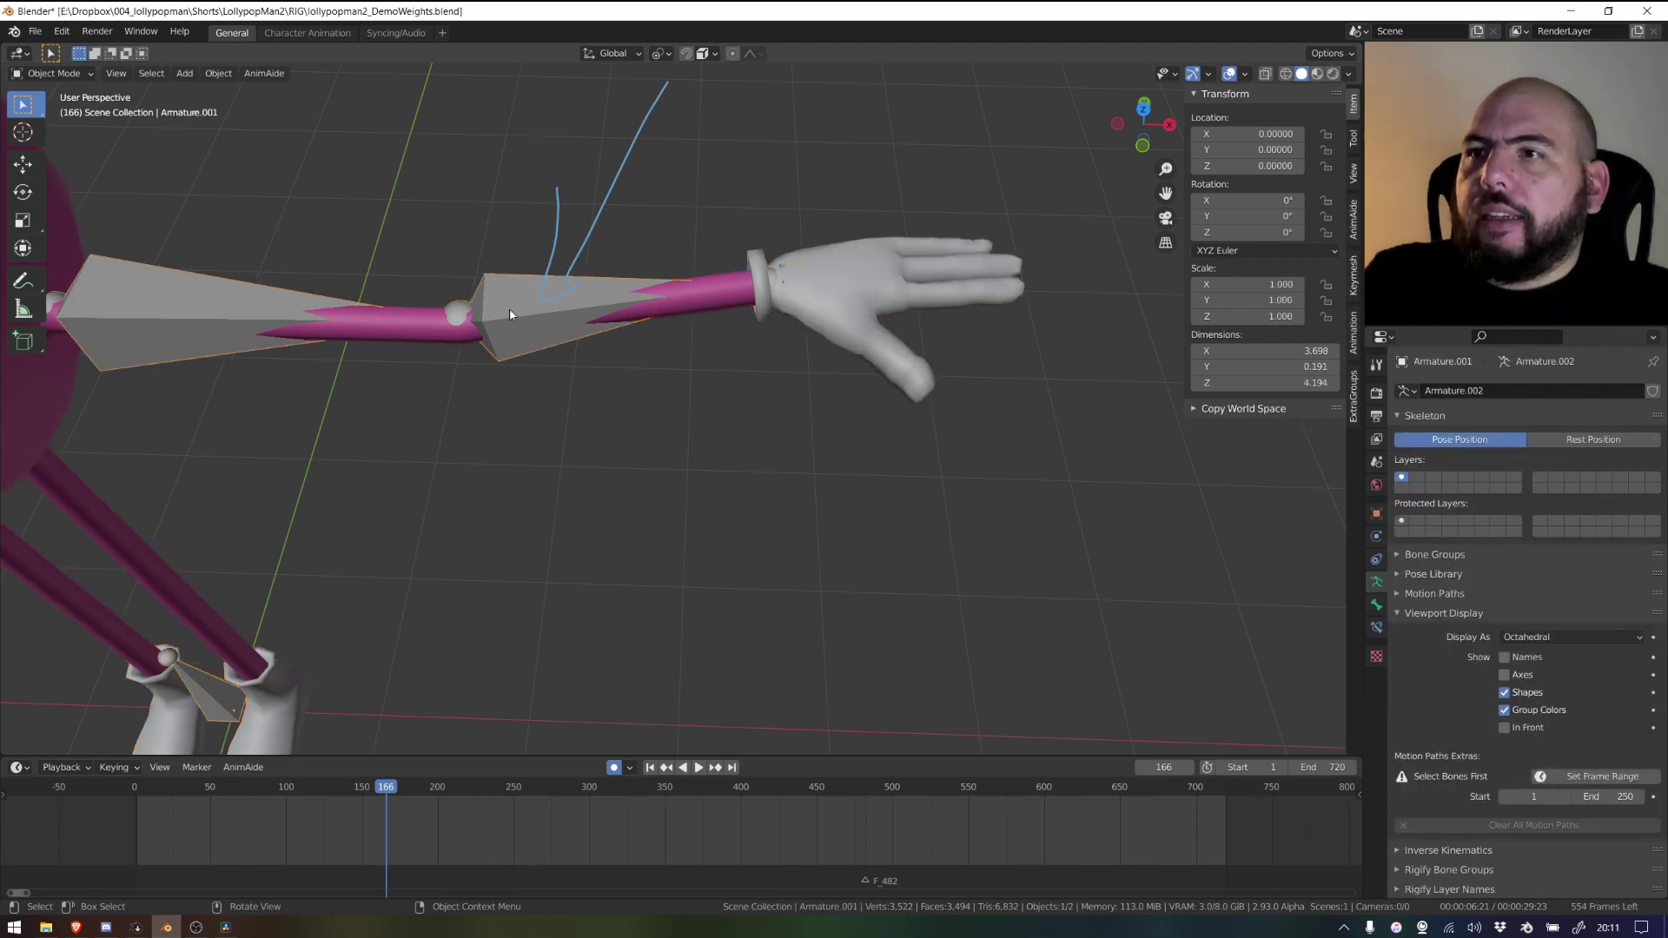
{"action": "key", "text": "ctrl+Tab"}
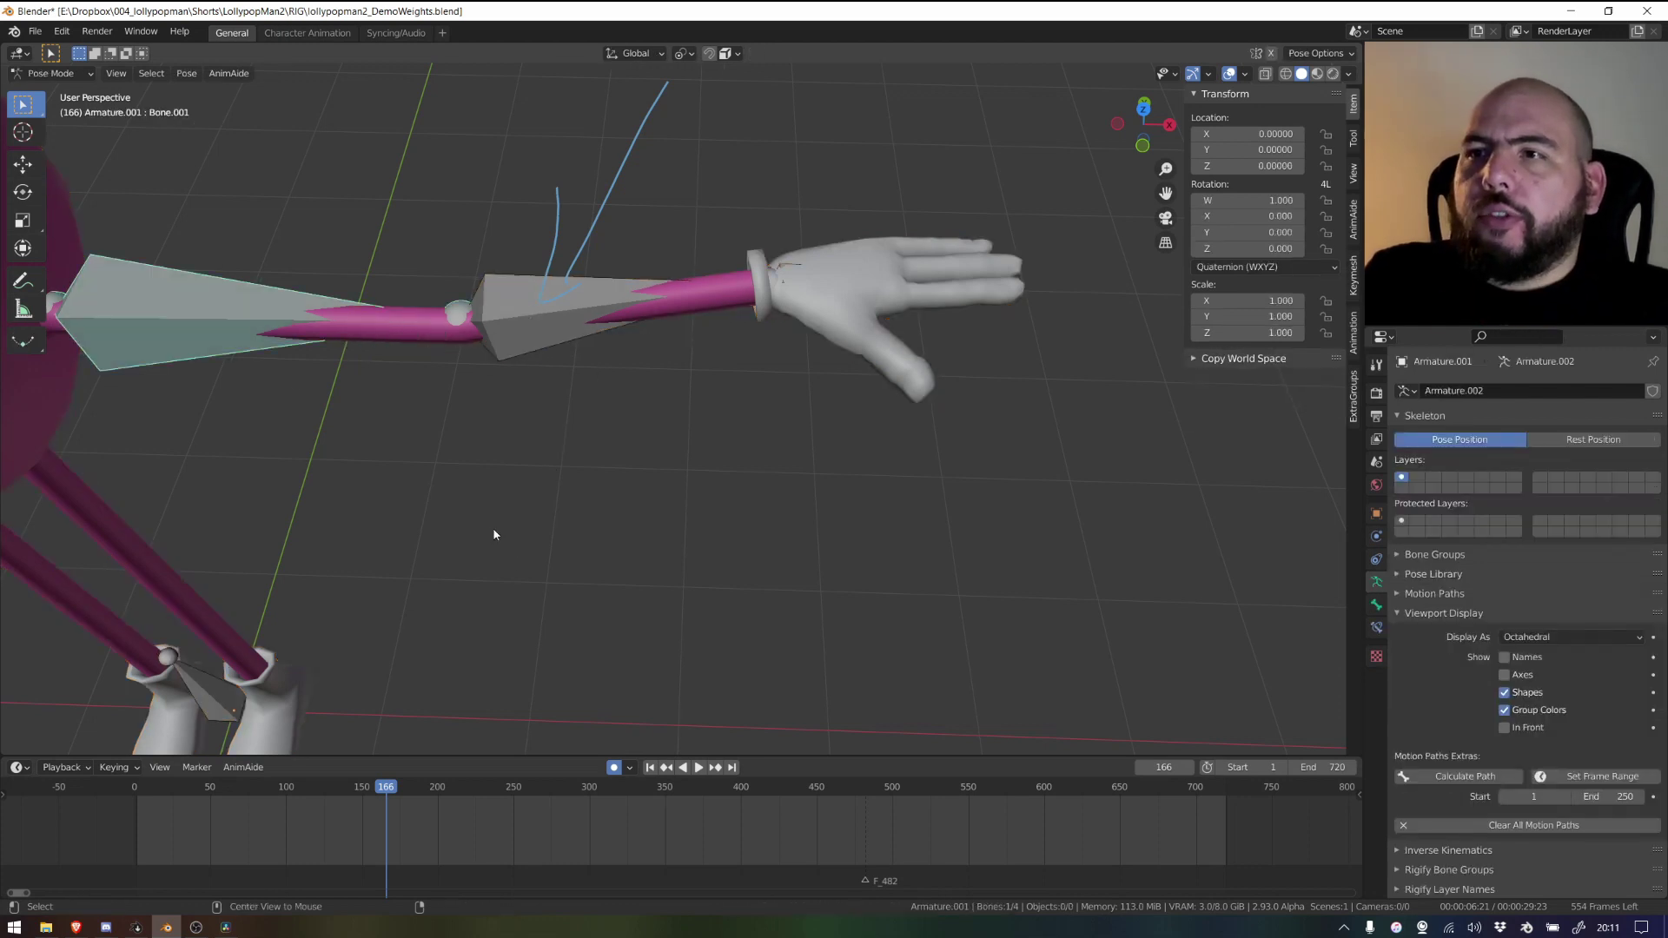
{"action": "key", "text": "alt+r"}
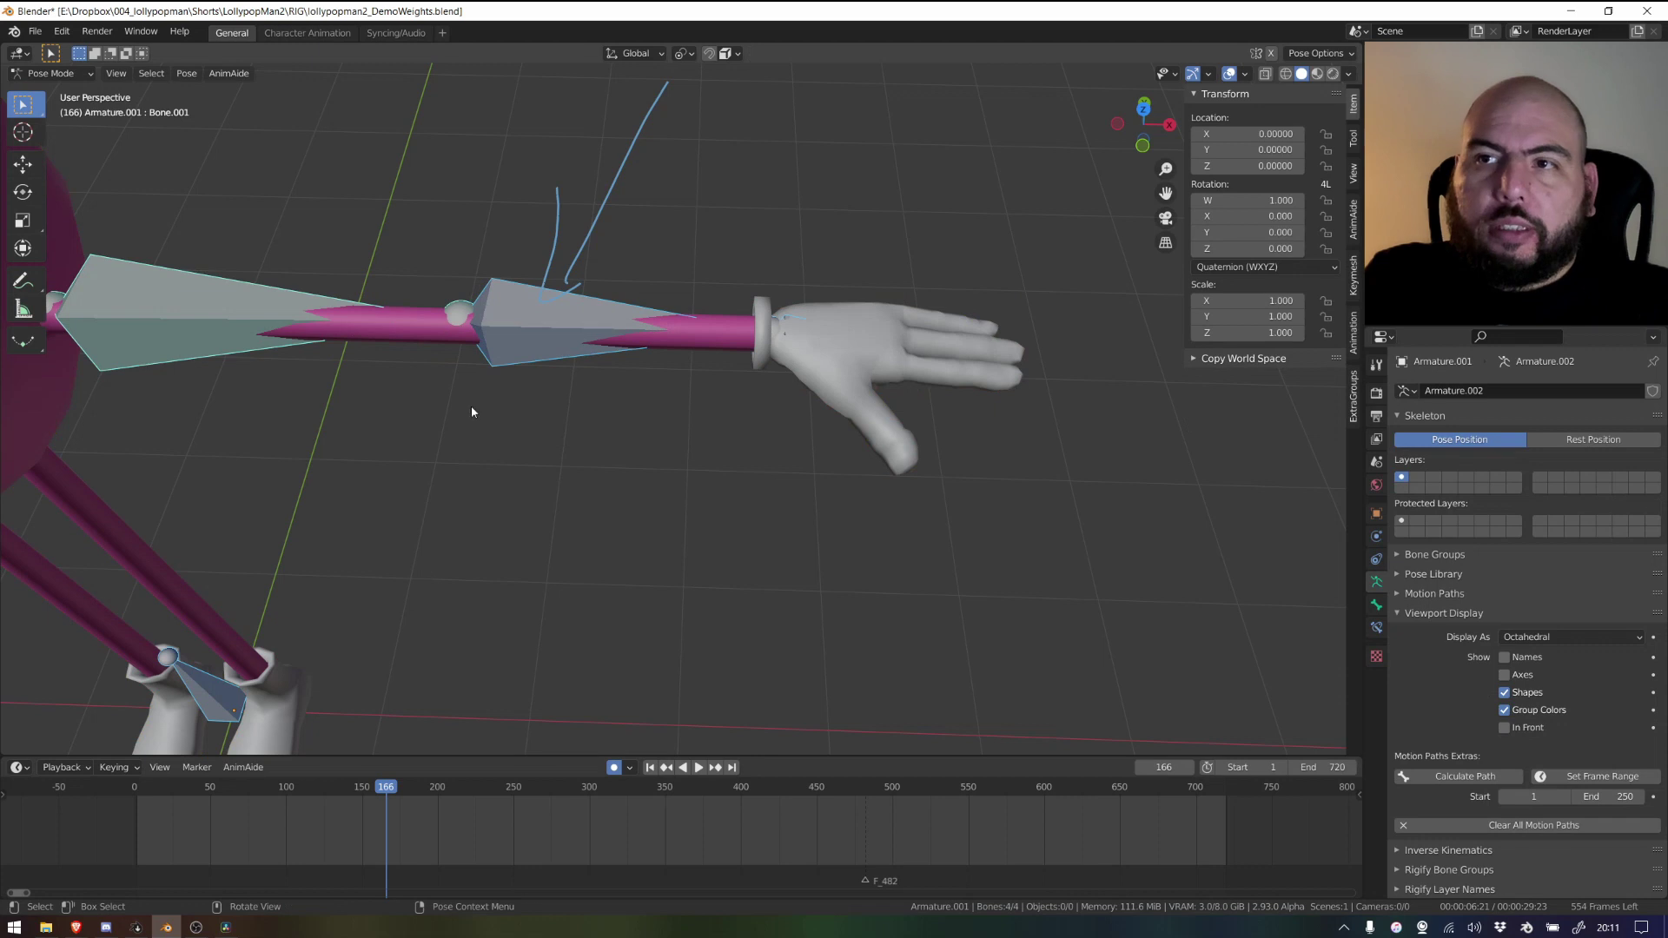
{"action": "middle_click_drag", "start_coordinate": [551, 341], "coordinate": [526, 417], "text": "shift"}
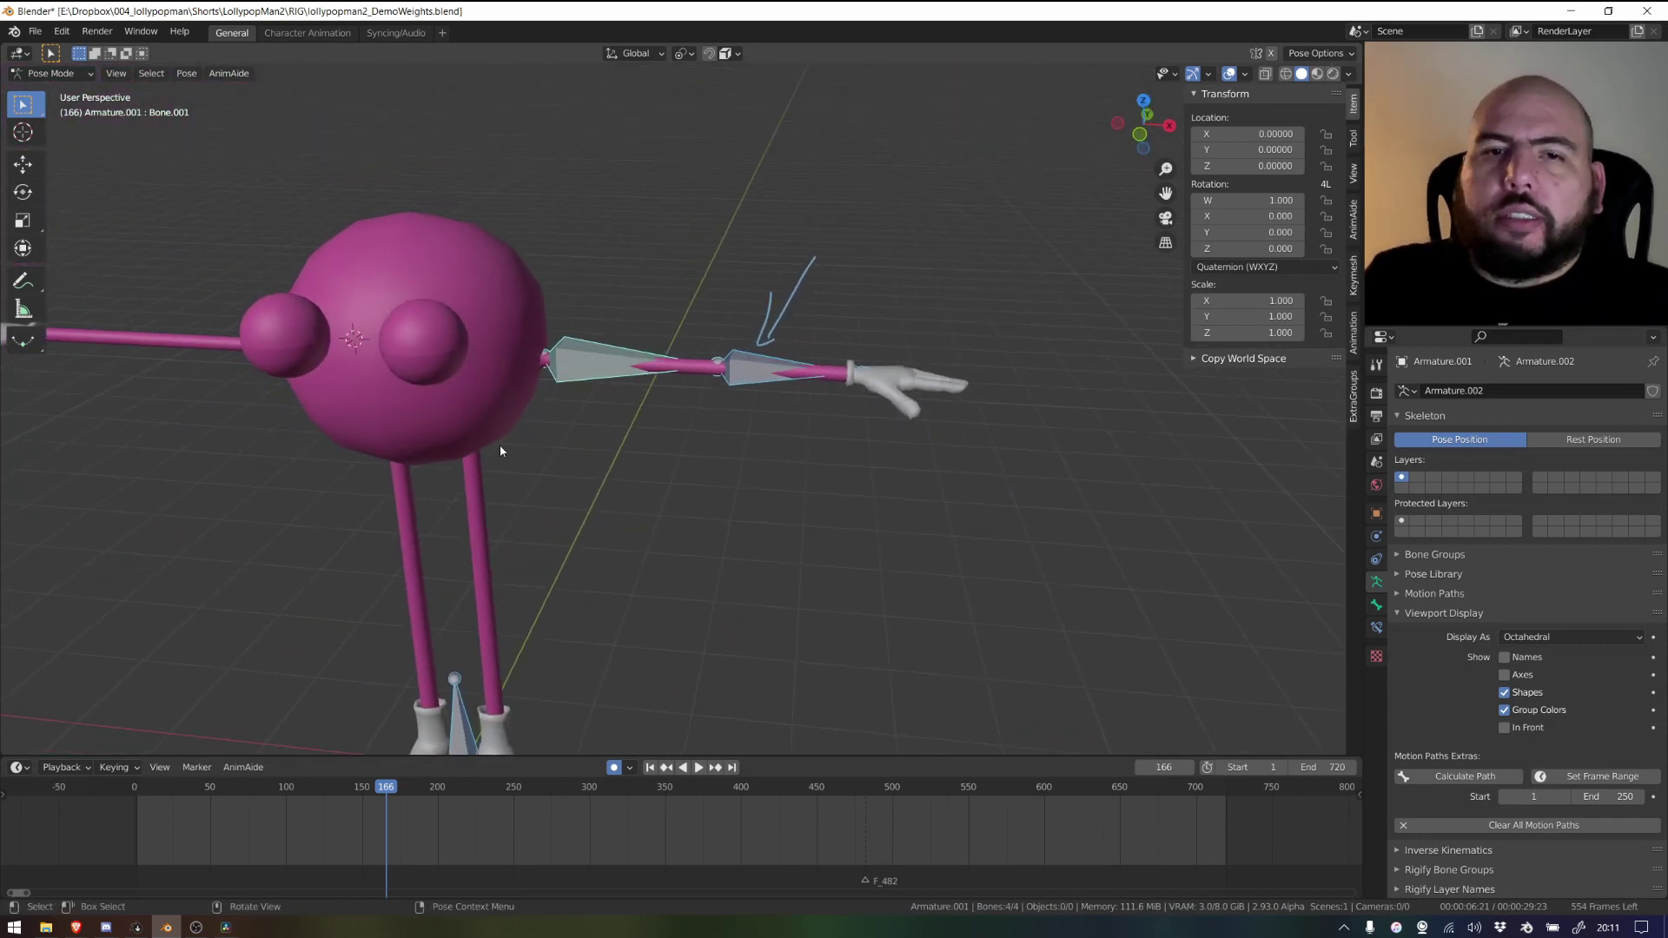